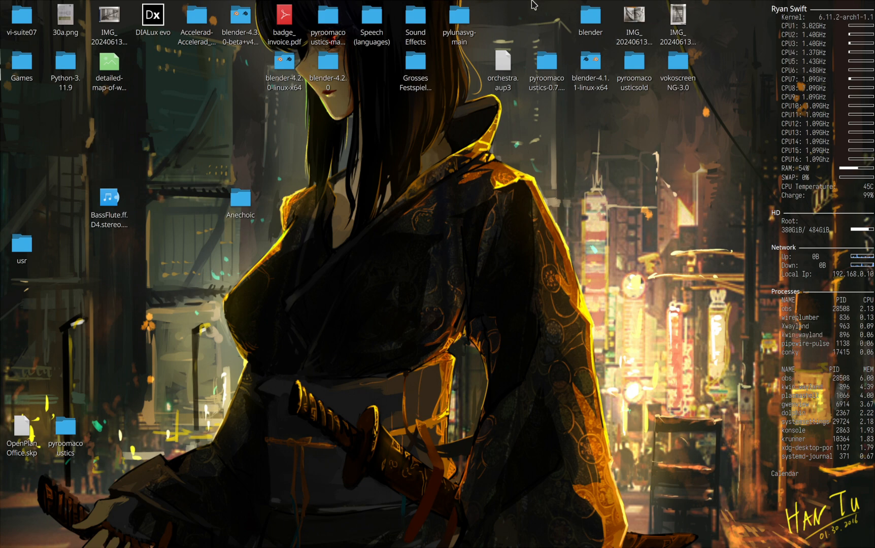
- Switch to Blender, dismiss the splash screen and bring the whole cube and its ground plane into view
mouse_move(406, 1)
left_click(329, 17)
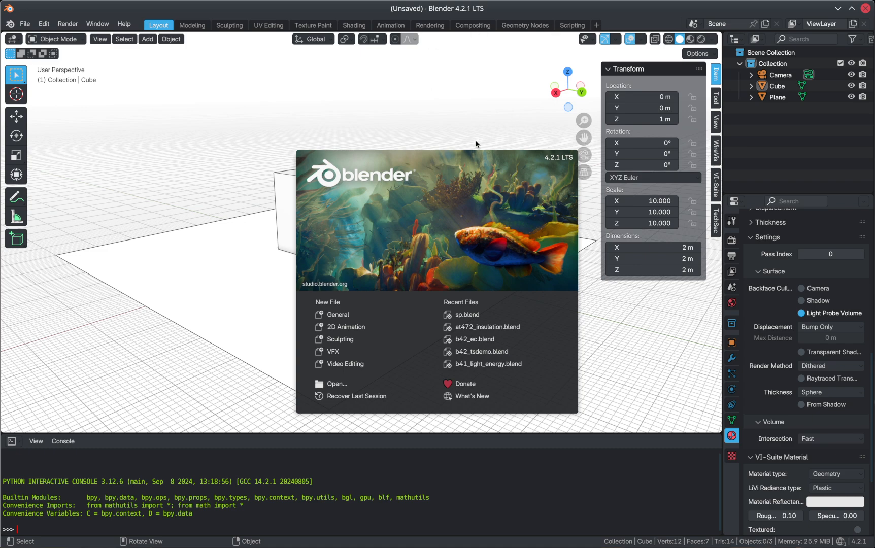
left_click(457, 222)
middle_click_drag(437, 224, 380, 206)
scroll(370, 222, "up", 5)
scroll(381, 211, "down", 1)
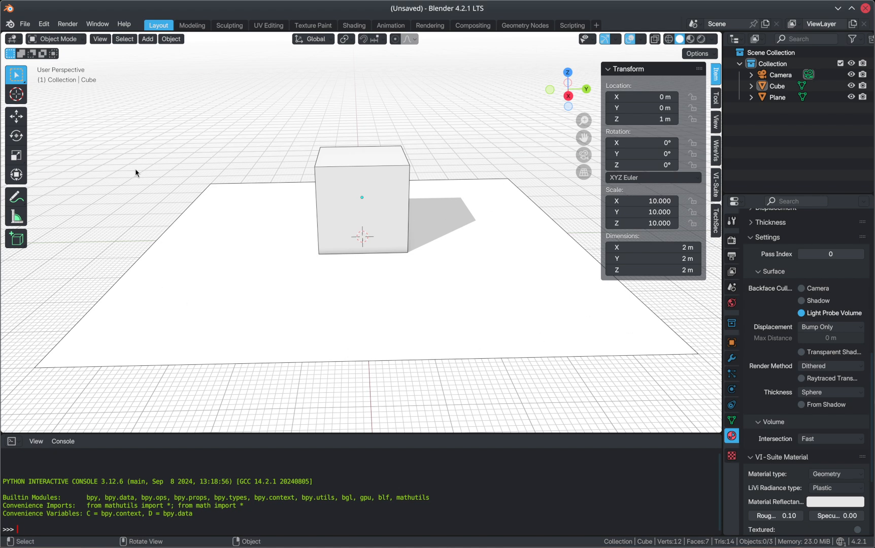
- Change the Python Console area into a Timeline
left_click(12, 441)
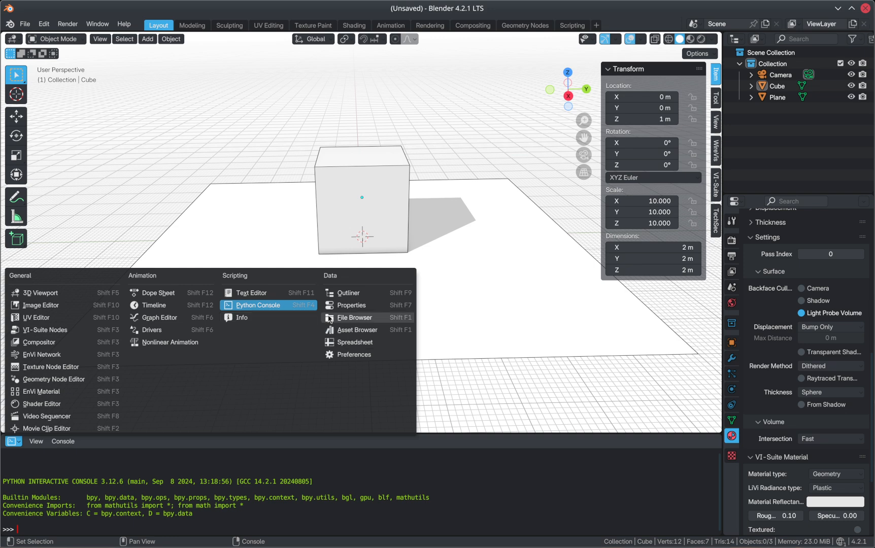
left_click(161, 307)
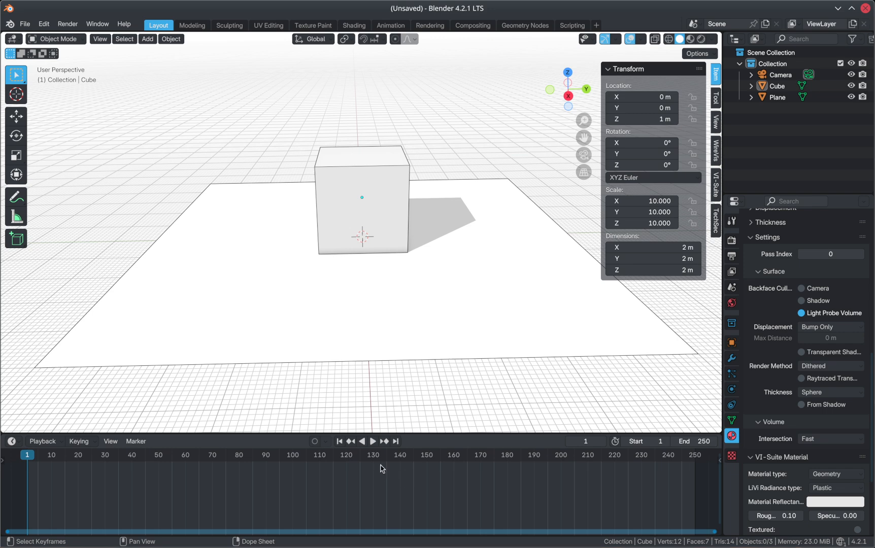
- Try the main area as a Compositor and a UV Editor, and return it to the 3D Viewport
left_click(14, 39)
left_click(39, 118)
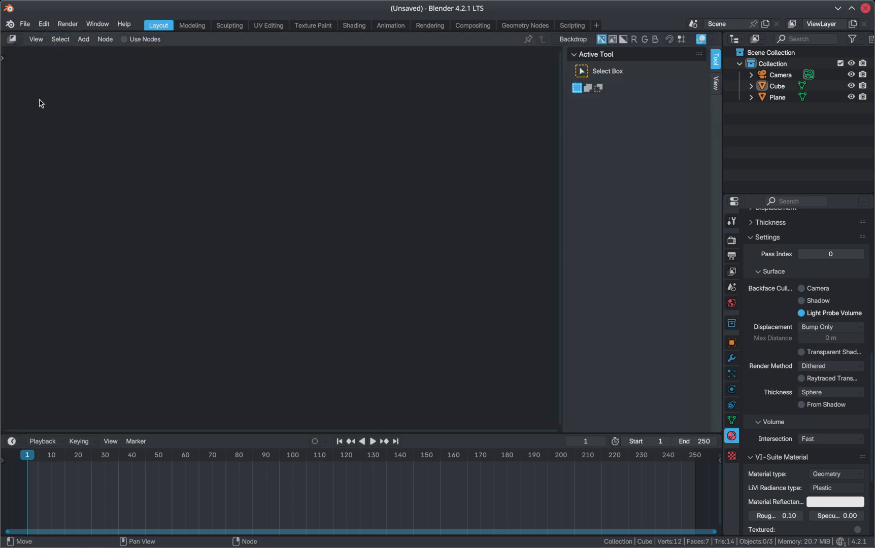
left_click(13, 39)
left_click(28, 96)
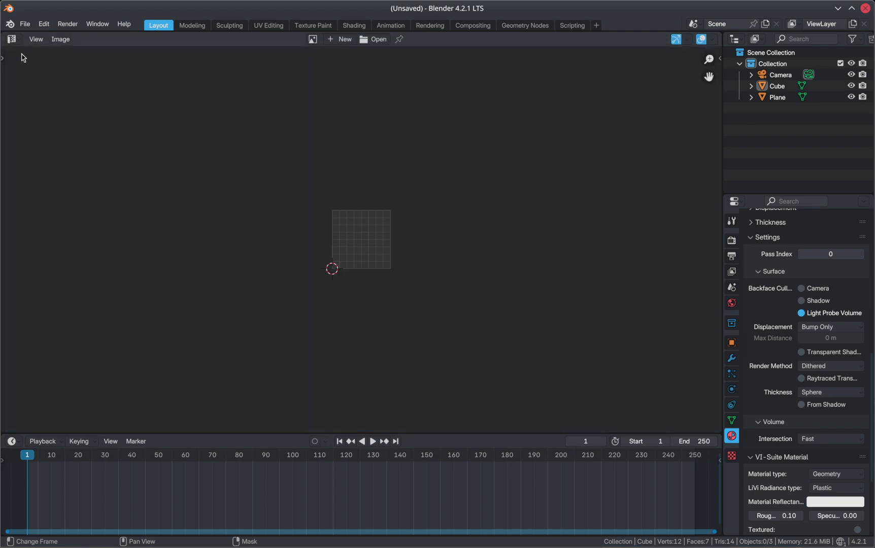
left_click(13, 39)
left_click(45, 71)
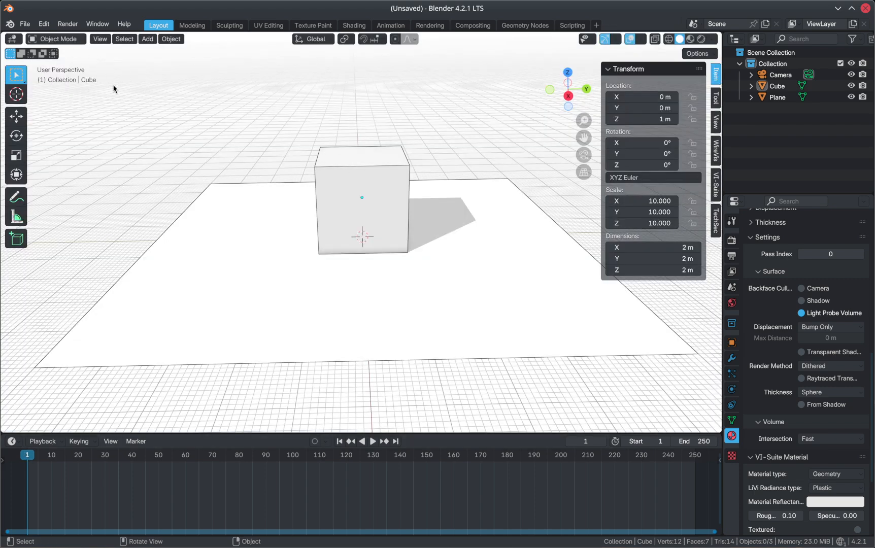
left_click(14, 40)
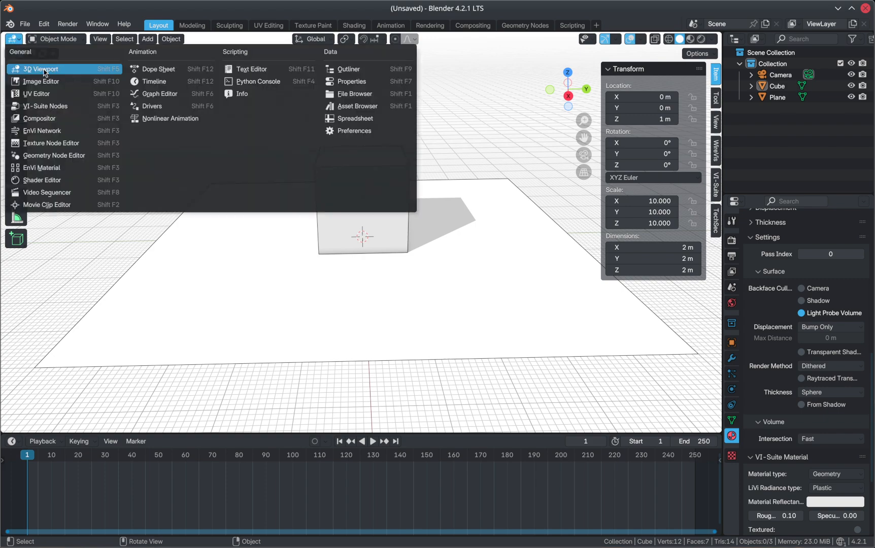
left_click(14, 442)
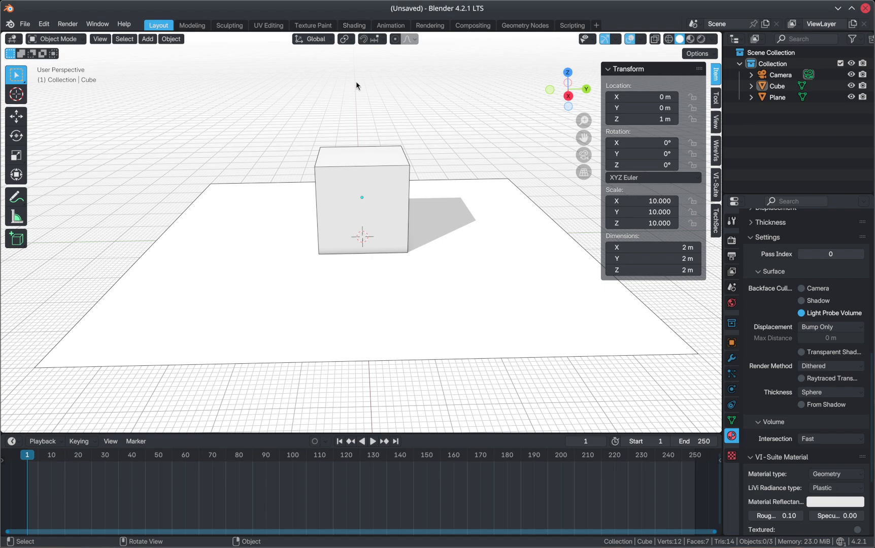
middle_click_drag(361, 213, 395, 216)
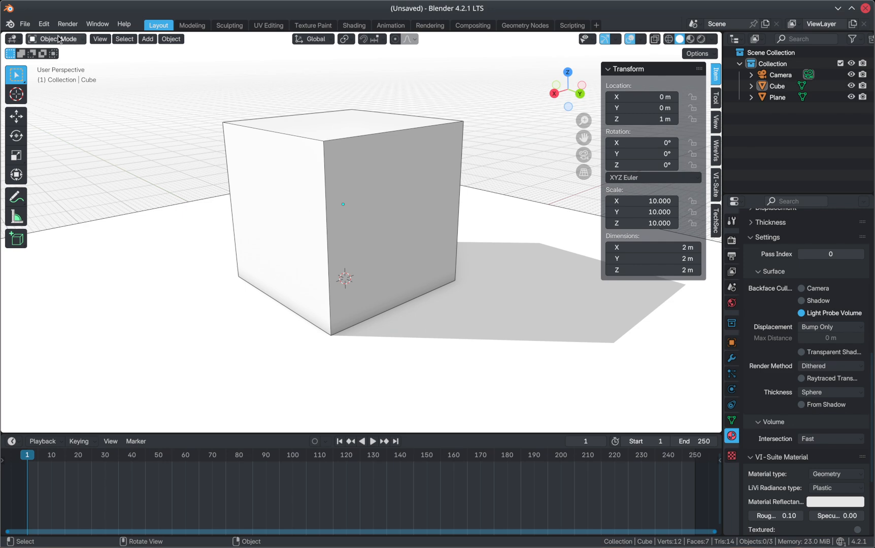
- Open the Add-ons section of the preferences and move the preferences window aside
left_click(44, 24)
left_click(76, 179)
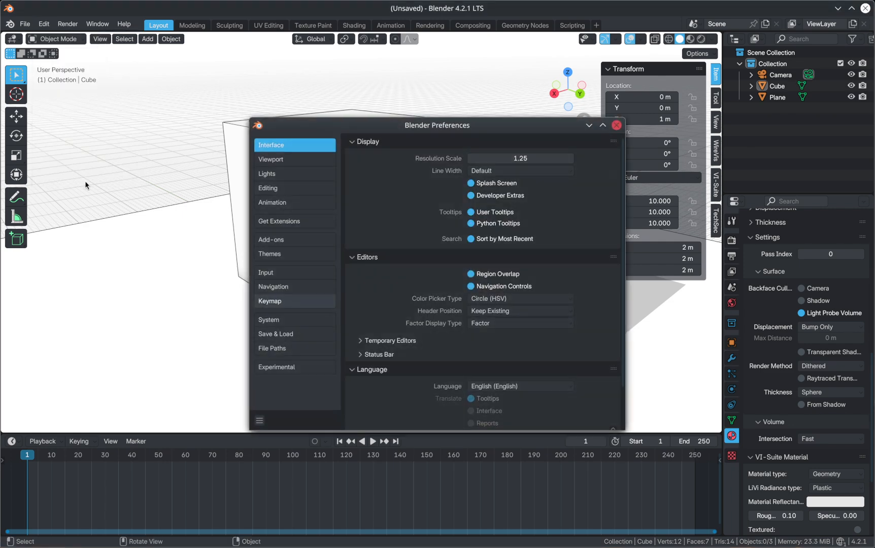
left_click_drag(340, 129, 161, 82)
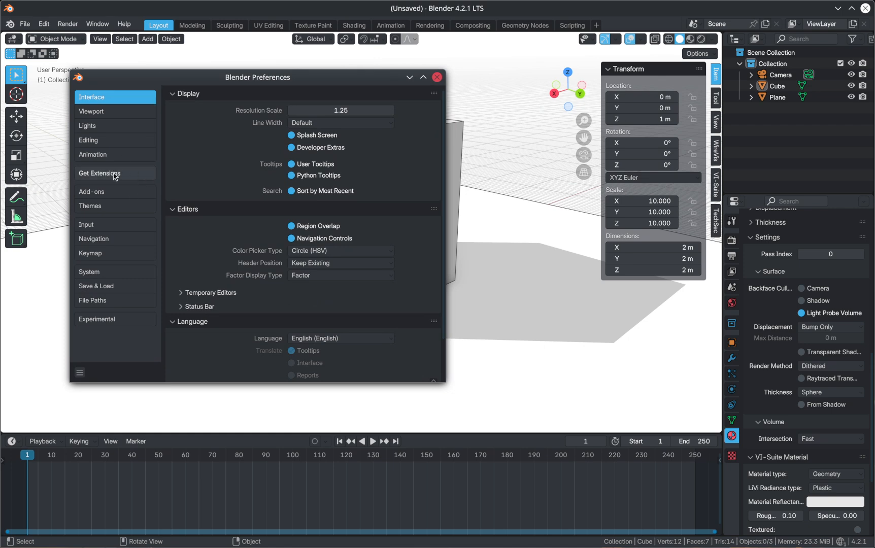
left_click(100, 194)
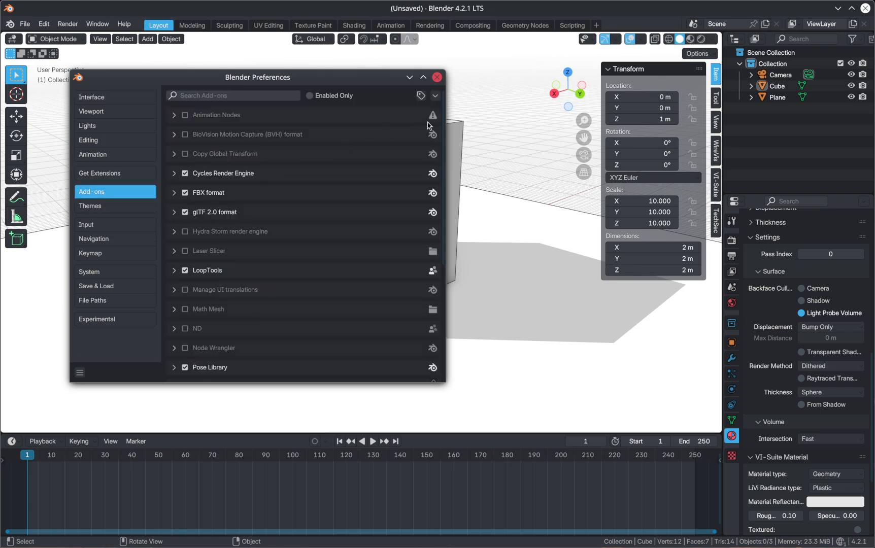
- Start an add-on installation from disk, browse to the Documents folder and cancel the installation
left_click(435, 97)
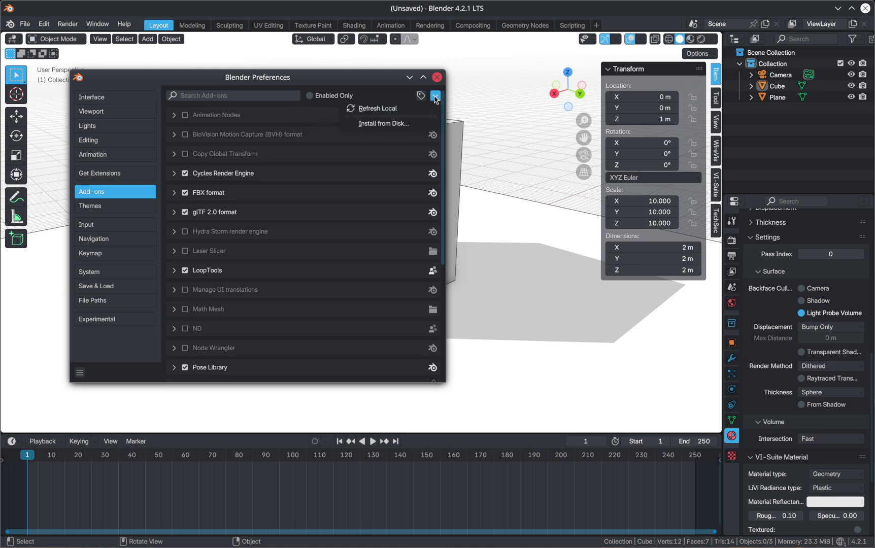
left_click(389, 124)
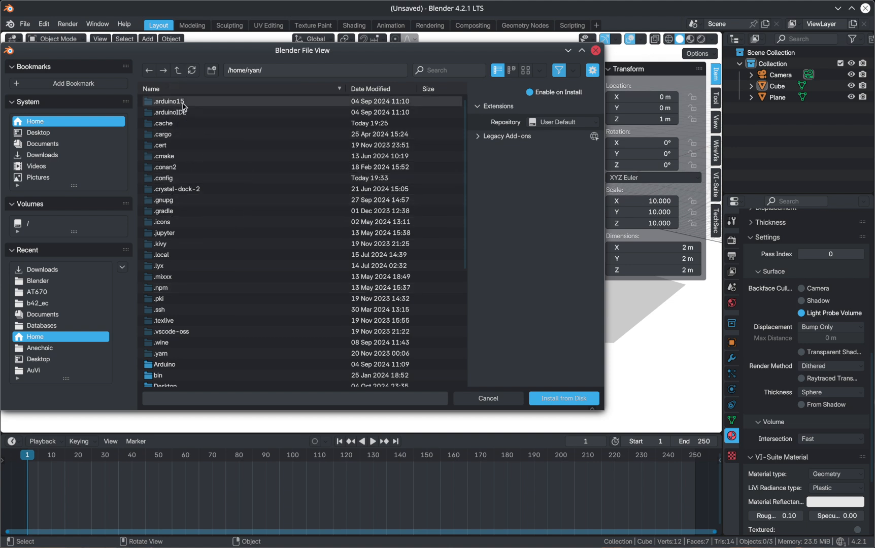
scroll(205, 260, "down", 4)
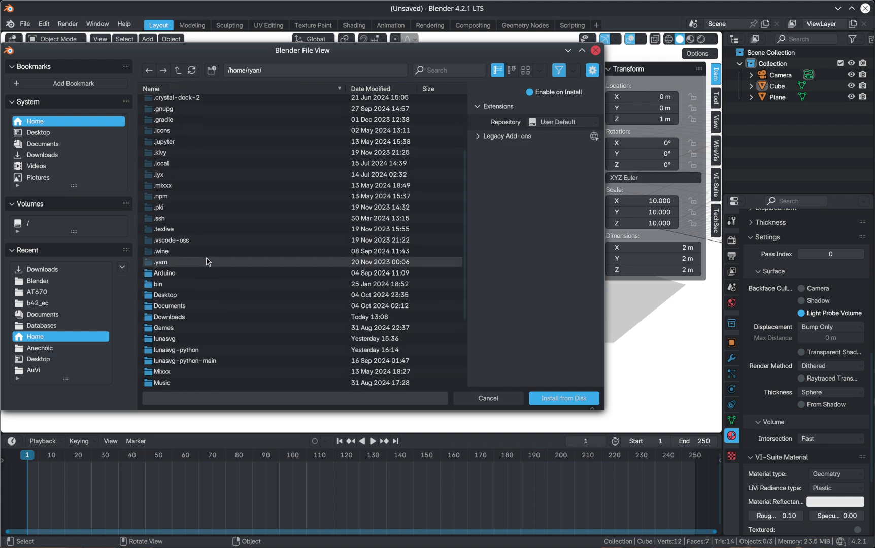
double_click(176, 308)
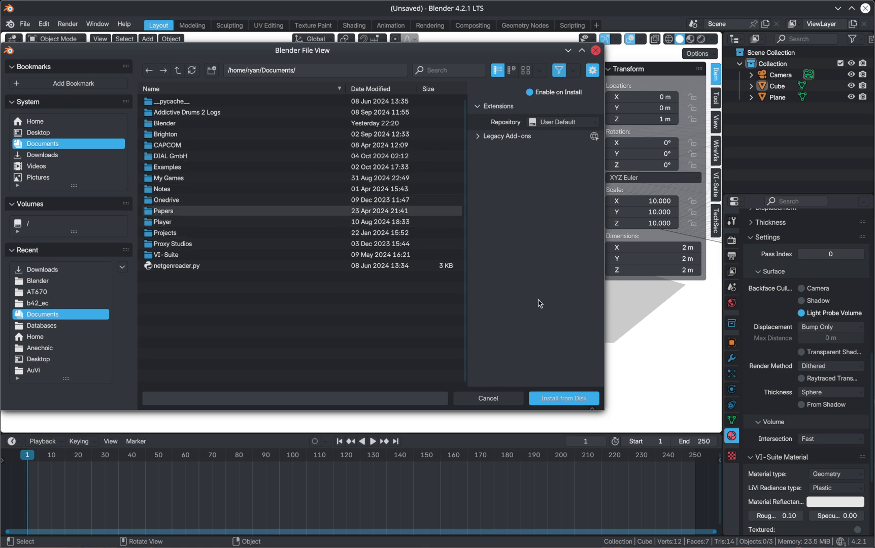
left_click(504, 396)
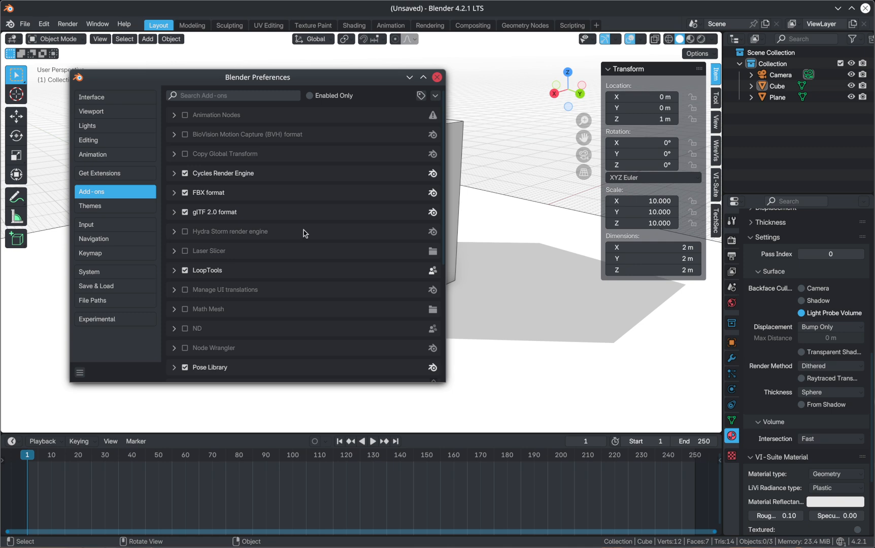
- Look through the add-on list for the VI-Suite entry and close the preferences
scroll(297, 257, "down", 8)
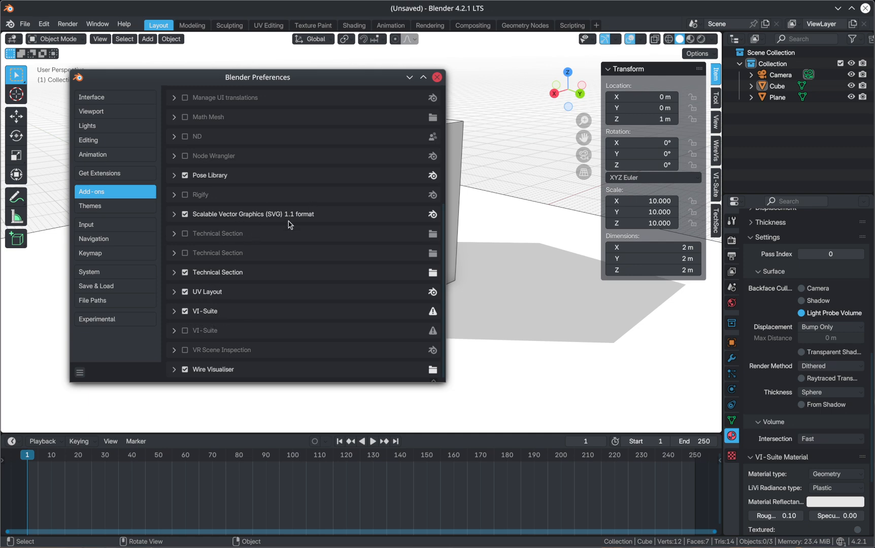
left_click(436, 77)
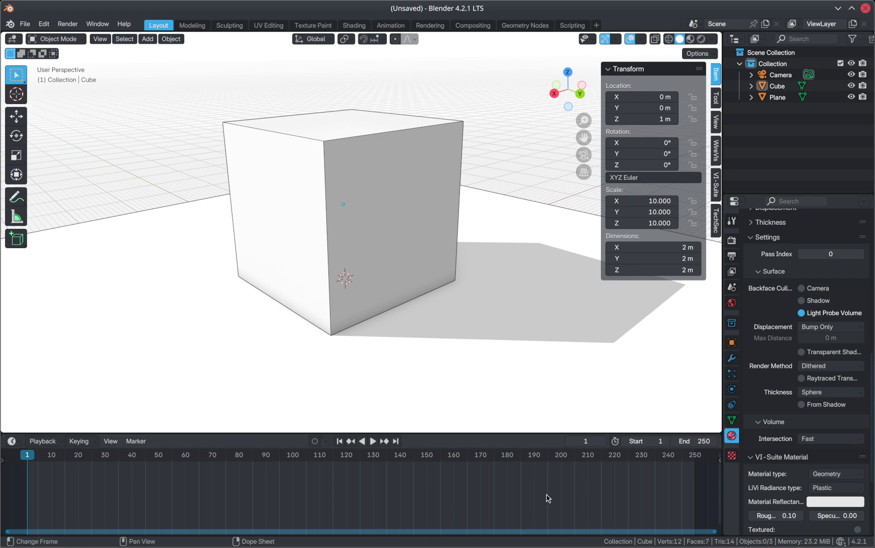
- Change the Timeline area into a VI-Suite Nodes editor, enlarge it and create a new node tree
left_click(14, 442)
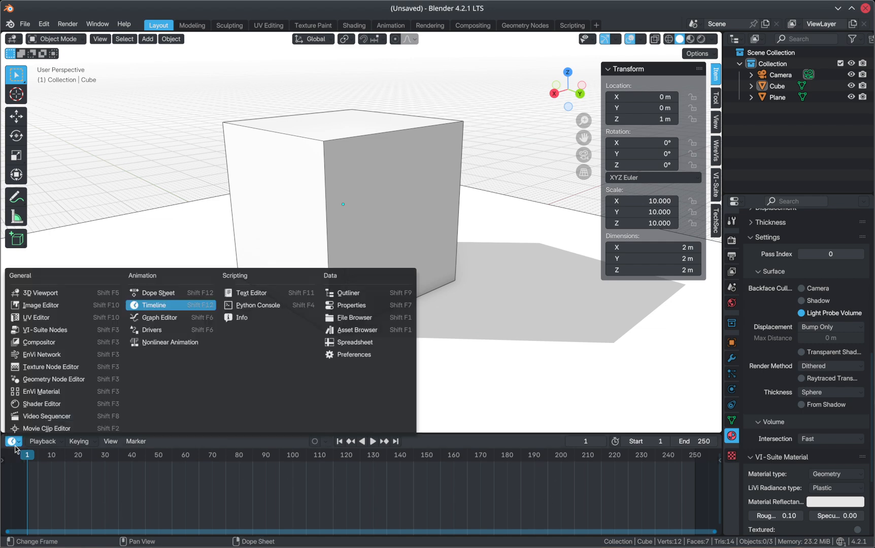
left_click(40, 330)
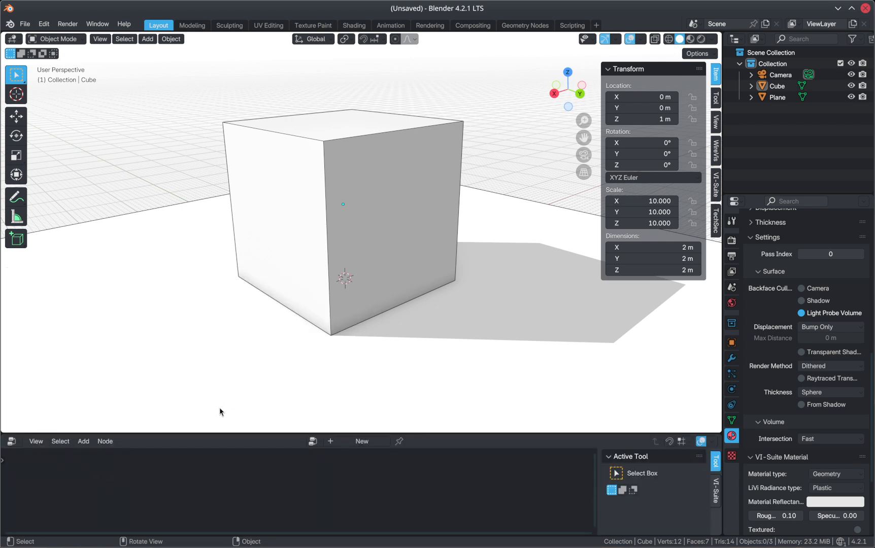
left_click_drag(252, 432, 254, 355)
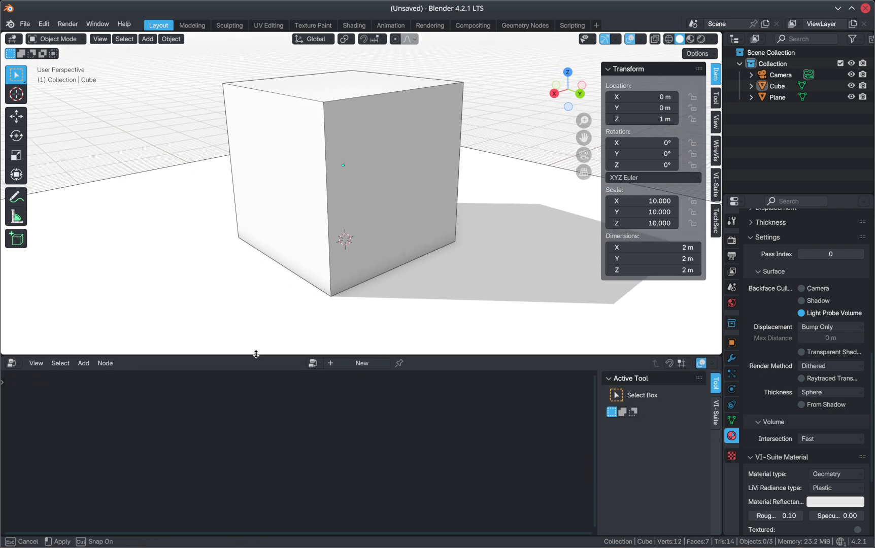
left_click(358, 364)
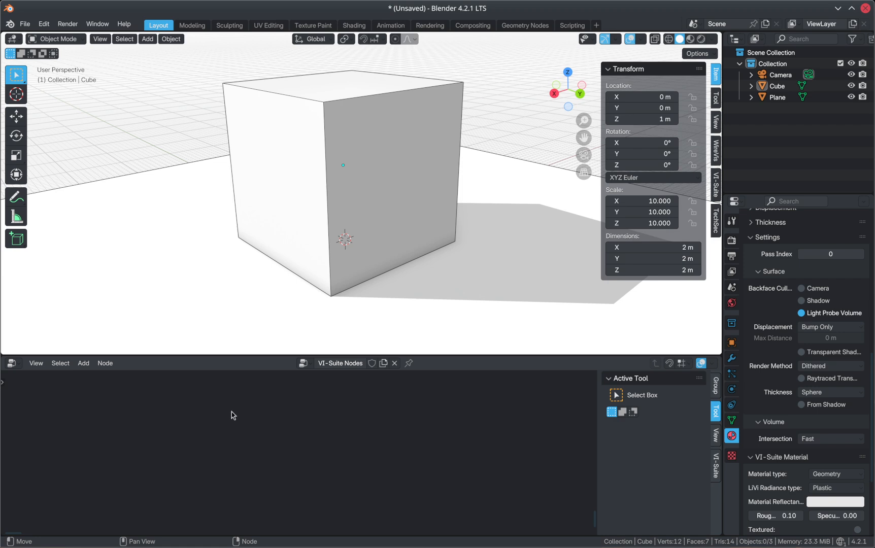
- Open the recent file sp.blend without saving the current scene, and close the leftover preferences window
left_click(33, 27)
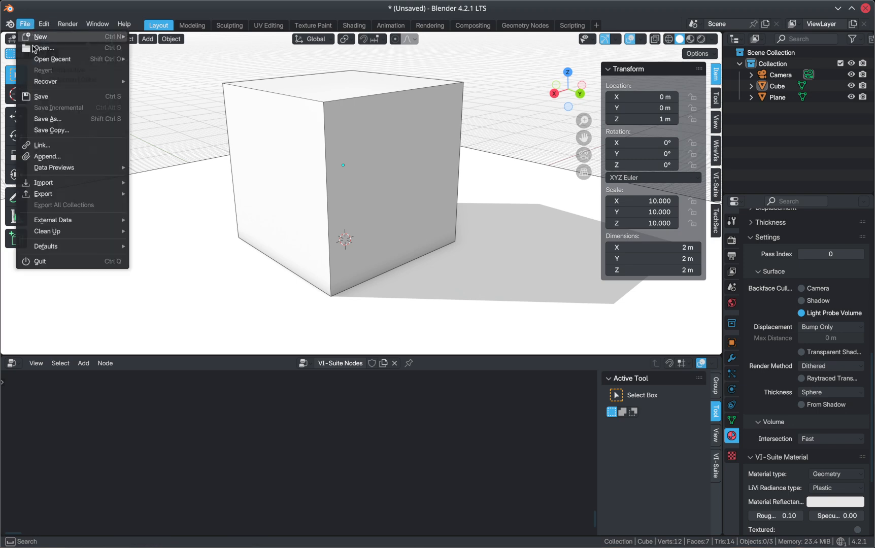
mouse_move(43, 63)
left_click(156, 60)
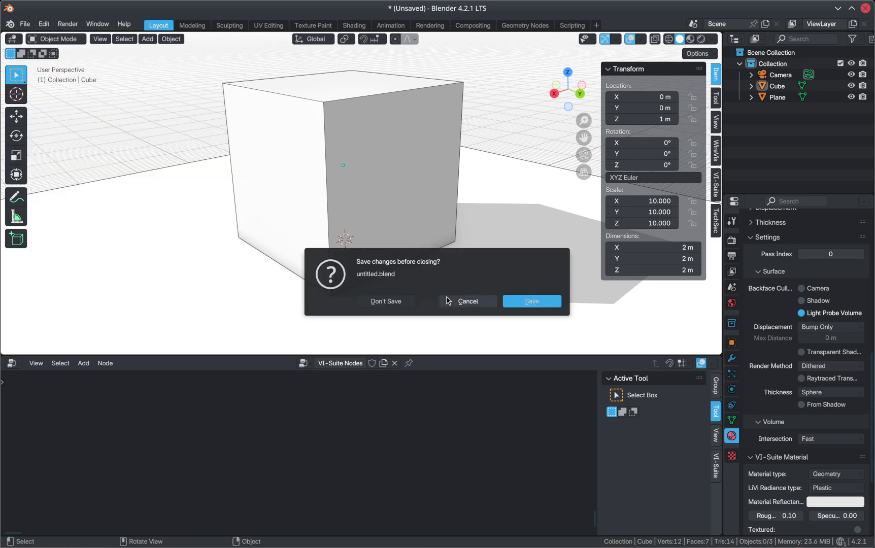
left_click(382, 301)
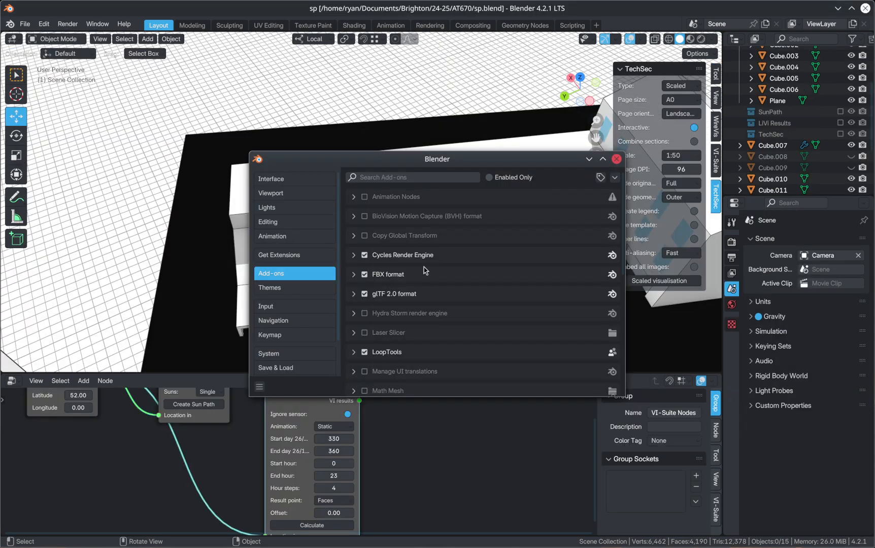
left_click(618, 157)
- Hide the gabled building Cube.007, the small U-shaped object Cube.015 and the black ground plane Plane.001
scroll(405, 227, "down", 4)
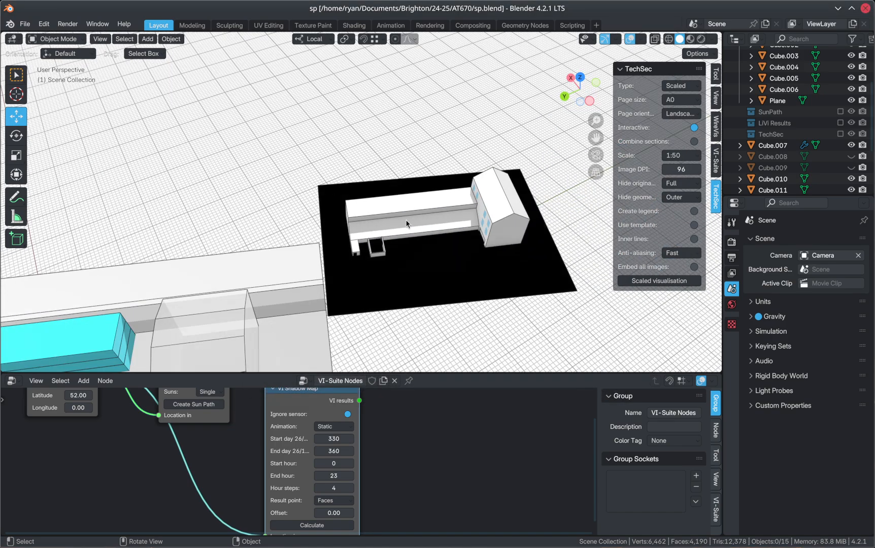
middle_click_drag(406, 227, 357, 228)
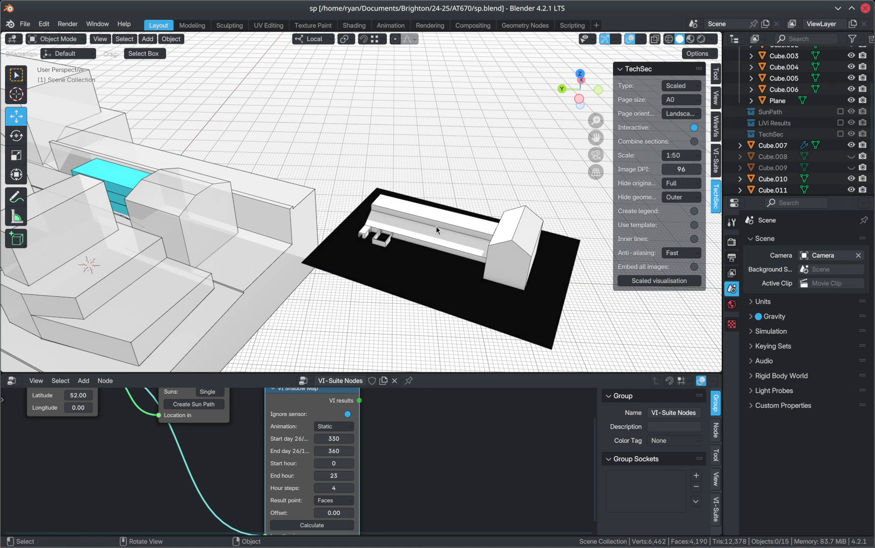
left_click(435, 224)
key("h")
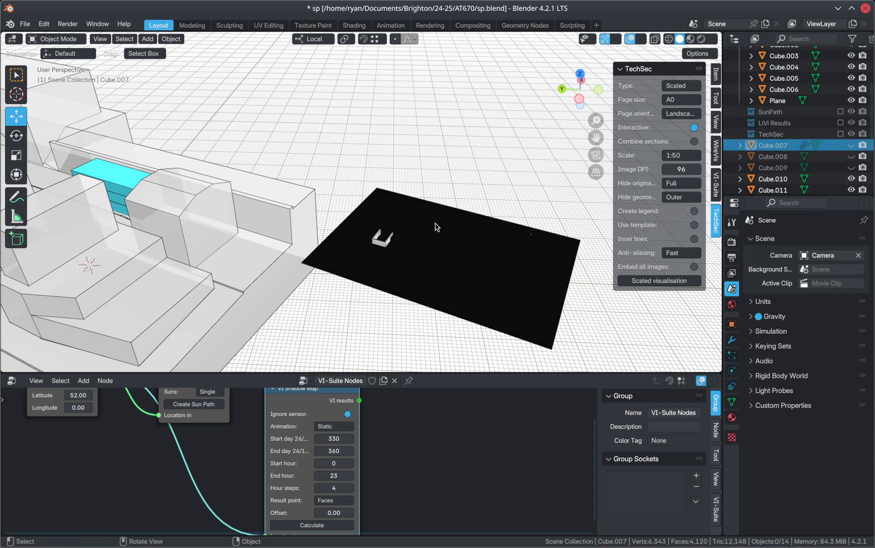
left_click(385, 241)
key("h")
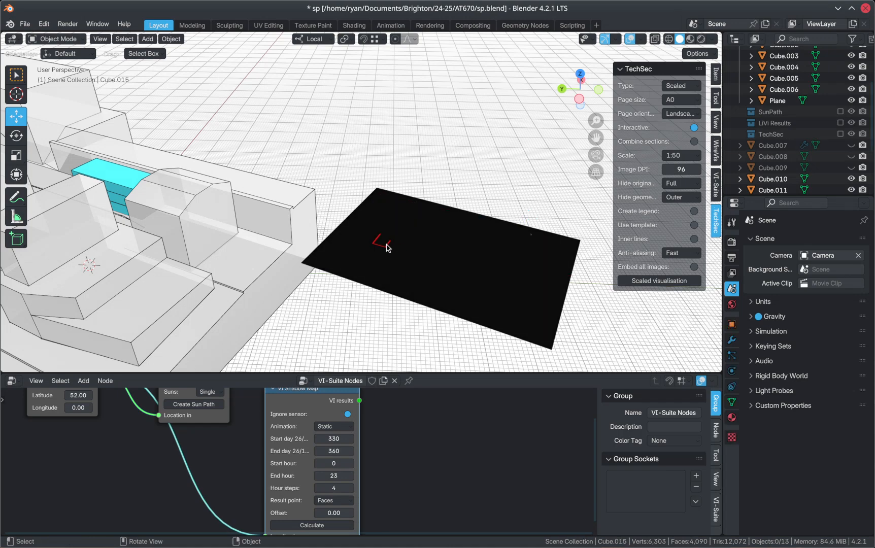
left_click(396, 251)
key("h")
- Examine the remaining massing model around the cyan block from several angles
scroll(381, 267, "down", 3)
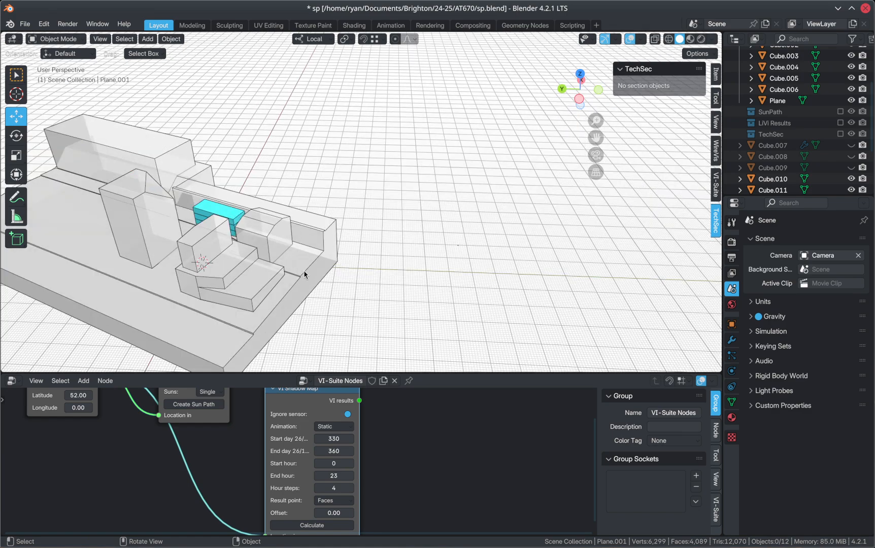
middle_click_drag(304, 270, 333, 260)
middle_click_drag(226, 276, 469, 211, "shift")
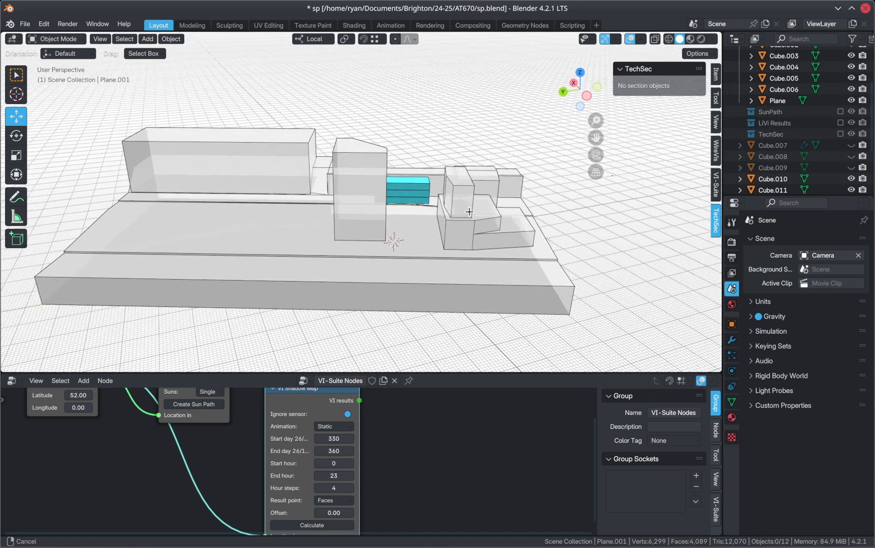
middle_click_drag(406, 208, 399, 257)
scroll(414, 213, "up", 3)
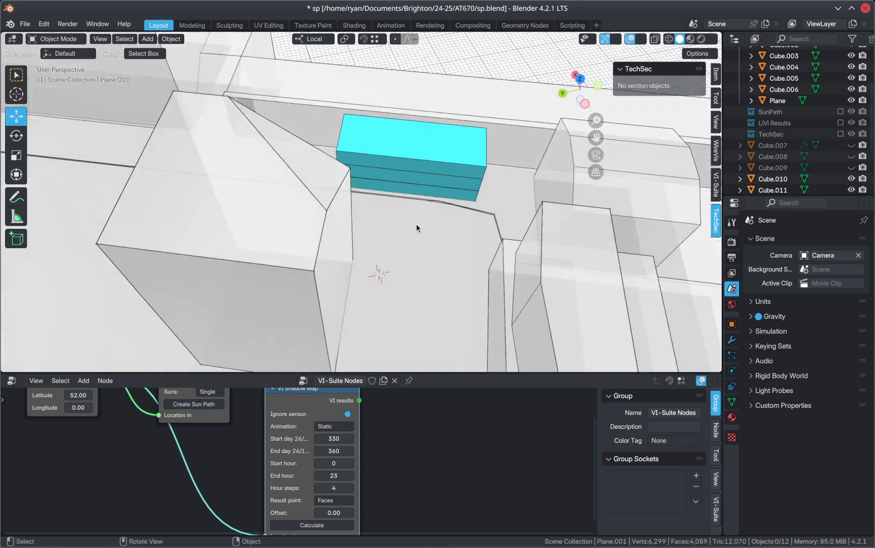
middle_click_drag(240, 250, 305, 226)
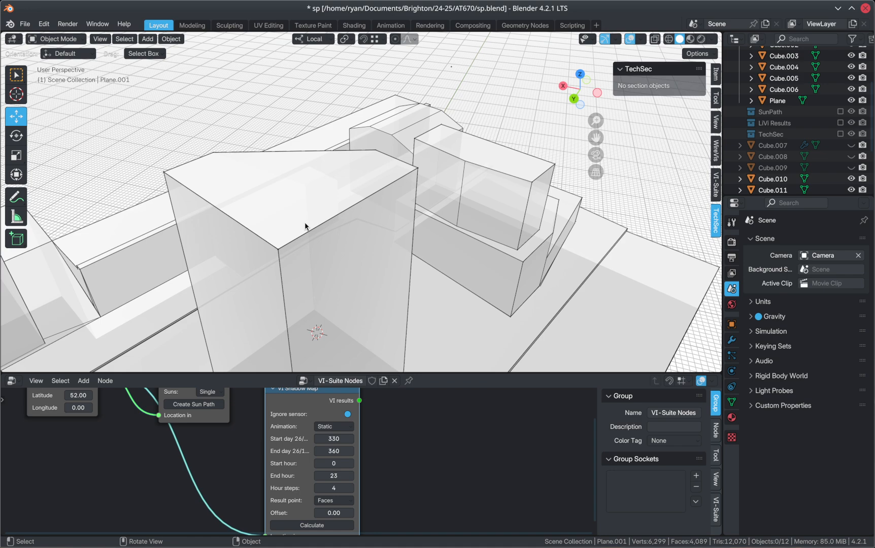
- Inspect the cyan three-storey block and the tall building beside it, from above and at close range
scroll(286, 249, "down", 2)
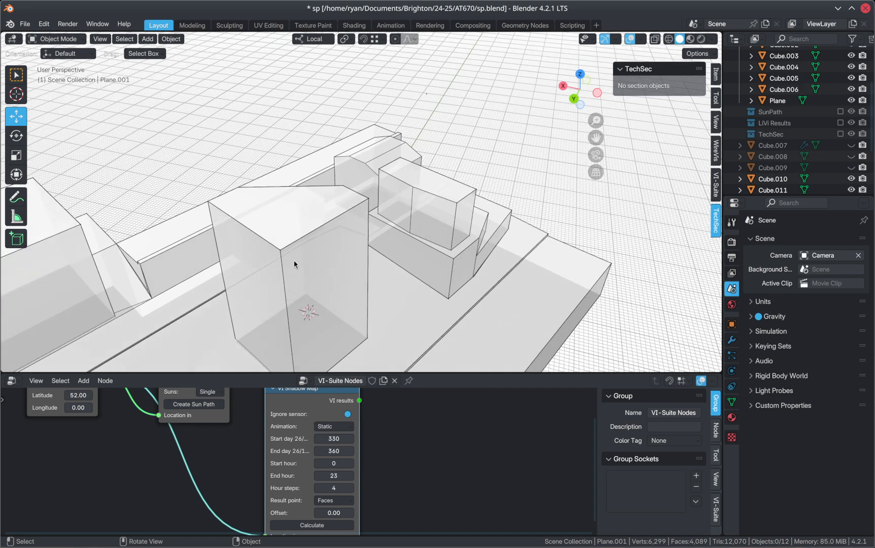
scroll(294, 264, "down", 2)
middle_click_drag(294, 263, 437, 248)
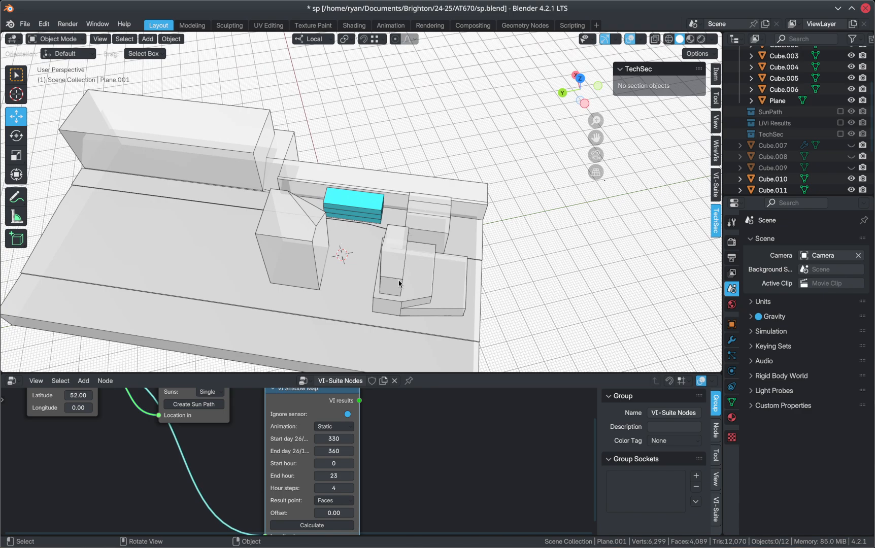
middle_click_drag(399, 280, 431, 248)
middle_click_drag(351, 254, 346, 290)
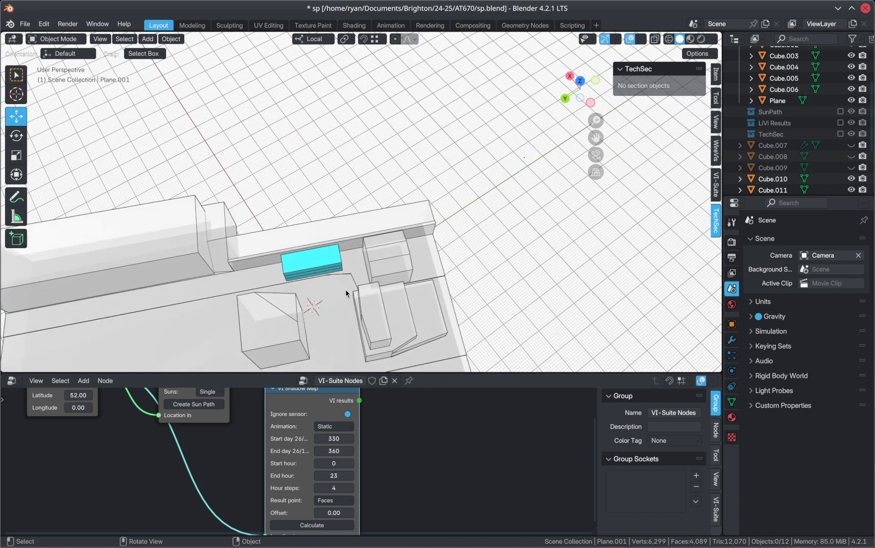
scroll(330, 263, "up", 6)
middle_click_drag(272, 290, 357, 232)
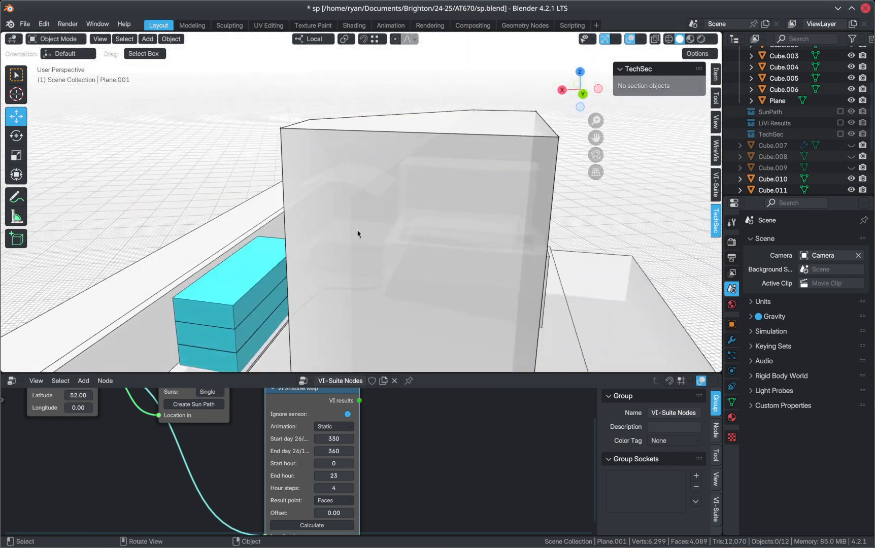
middle_click_drag(248, 324, 293, 236, "shift")
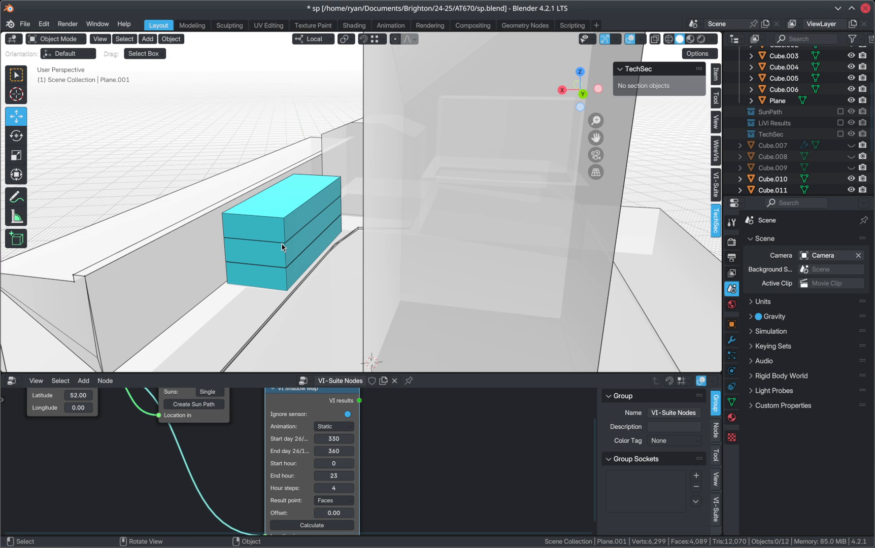
scroll(282, 246, "down", 2)
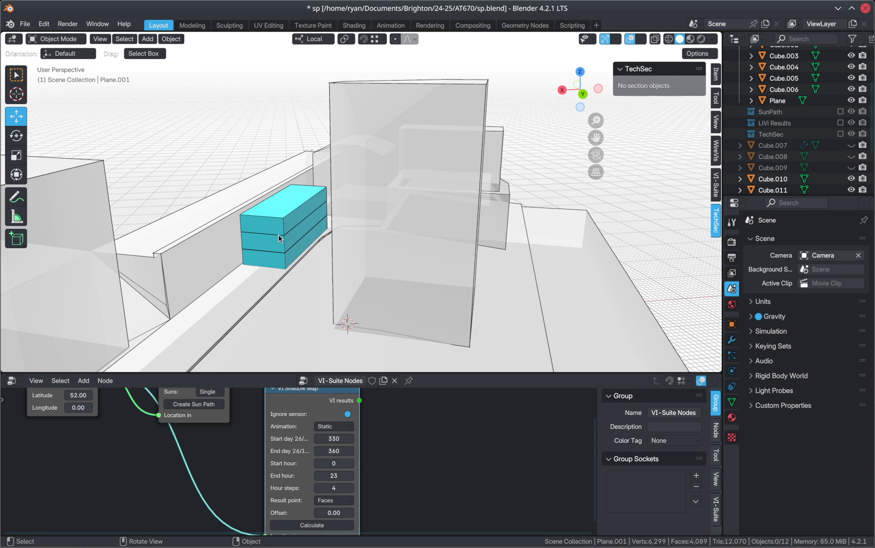
middle_click_drag(279, 239, 292, 190, "shift")
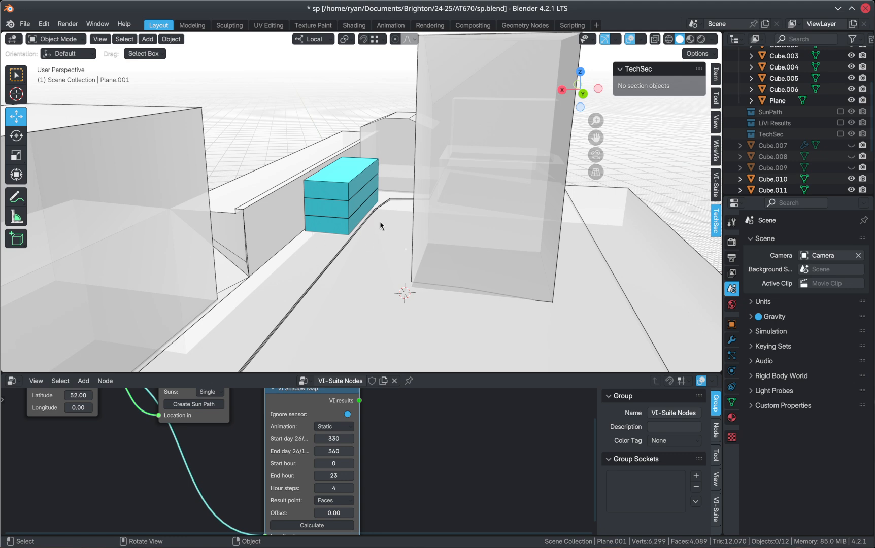
left_click(26, 28)
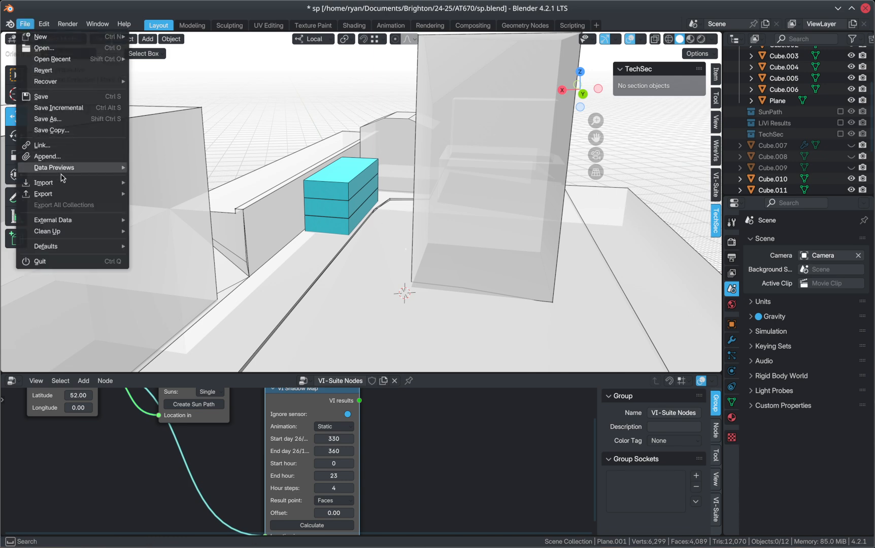
mouse_move(61, 183)
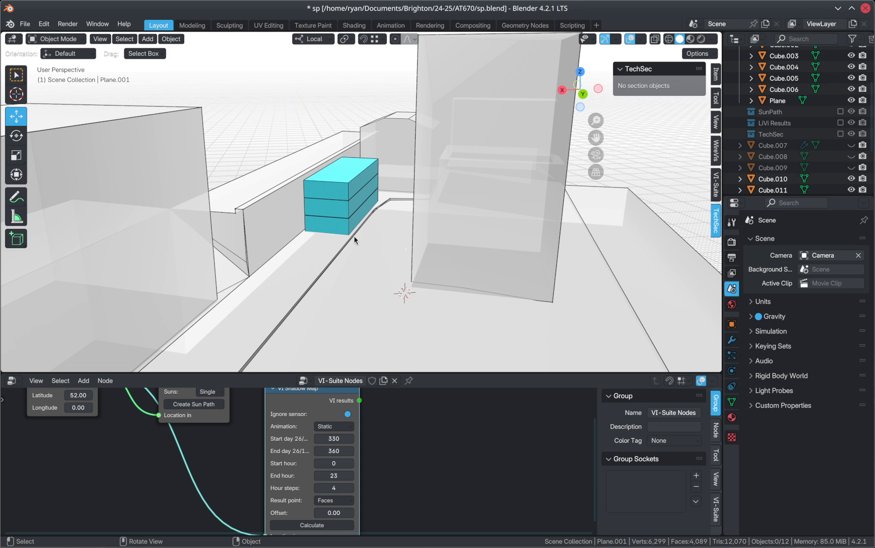
- Select all visible objects, try moving them about 17.5 m along the local Y axis, and undo the move
scroll(358, 248, "down", 6)
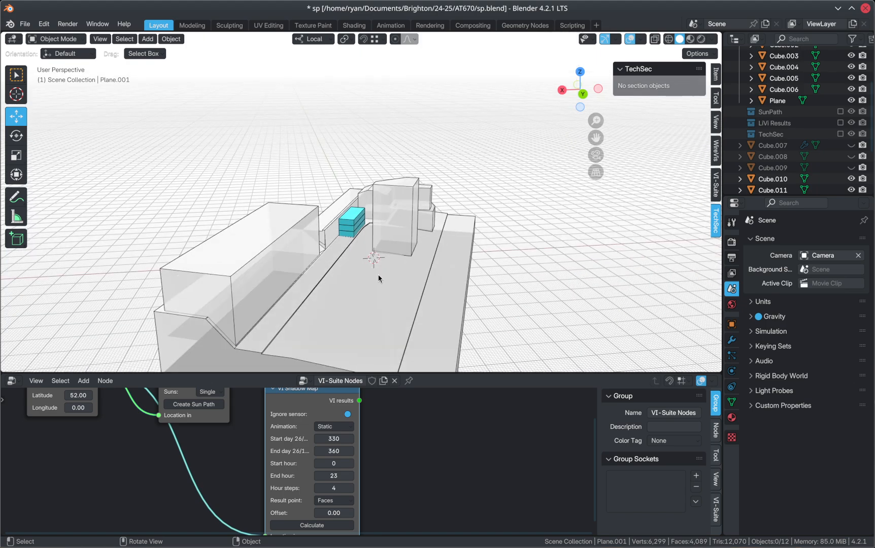
mouse_move(379, 278)
middle_mouse_down()
mouse_move(327, 278)
mouse_move(377, 259)
mouse_move(377, 235)
mouse_move(389, 274)
middle_mouse_up()
scroll(365, 193, "down", 4)
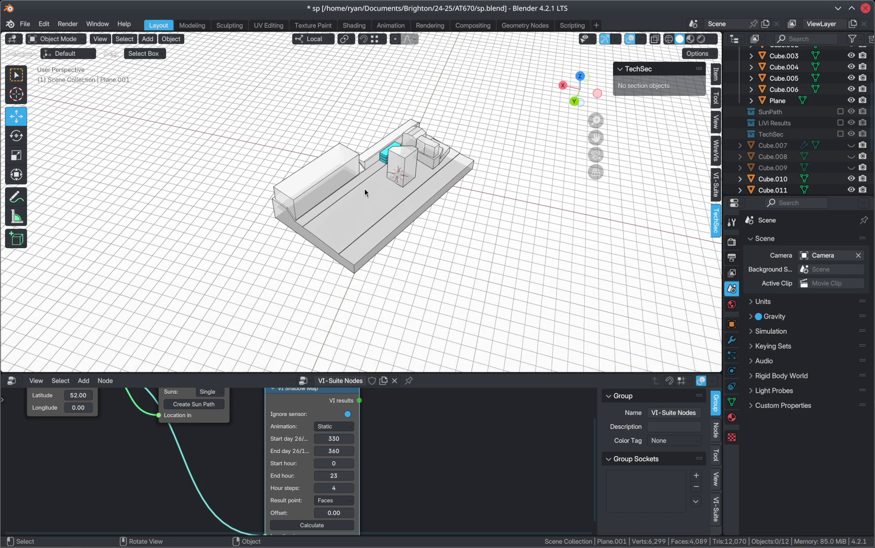
middle_click_drag(361, 191, 393, 252)
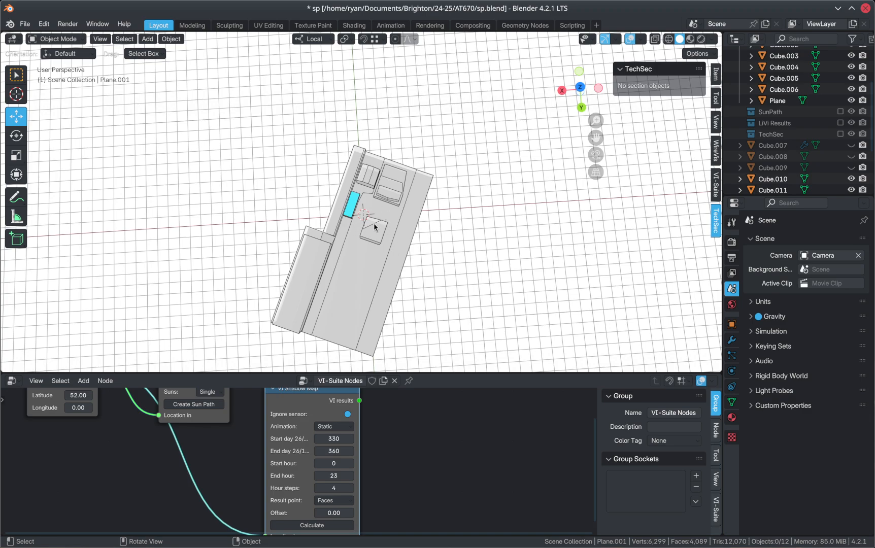
middle_click_drag(361, 216, 368, 175)
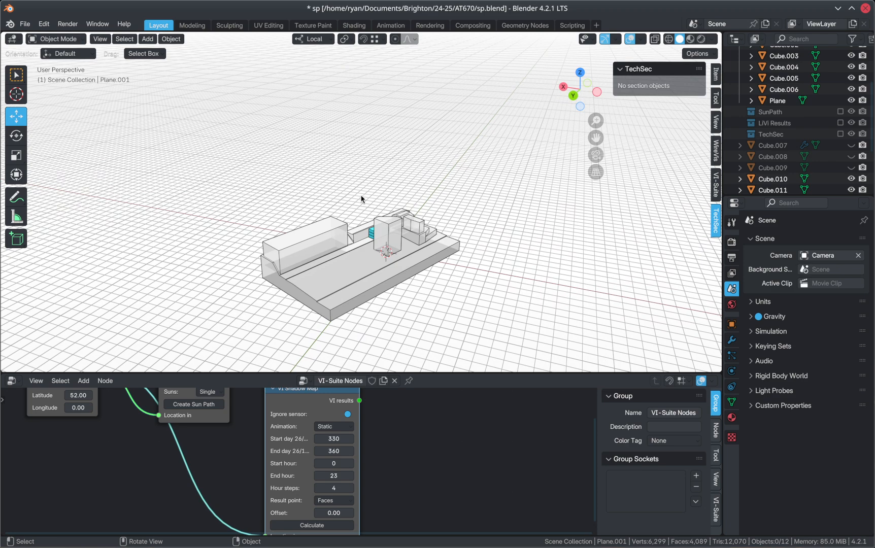
key("a")
left_click_drag(419, 252, 356, 209)
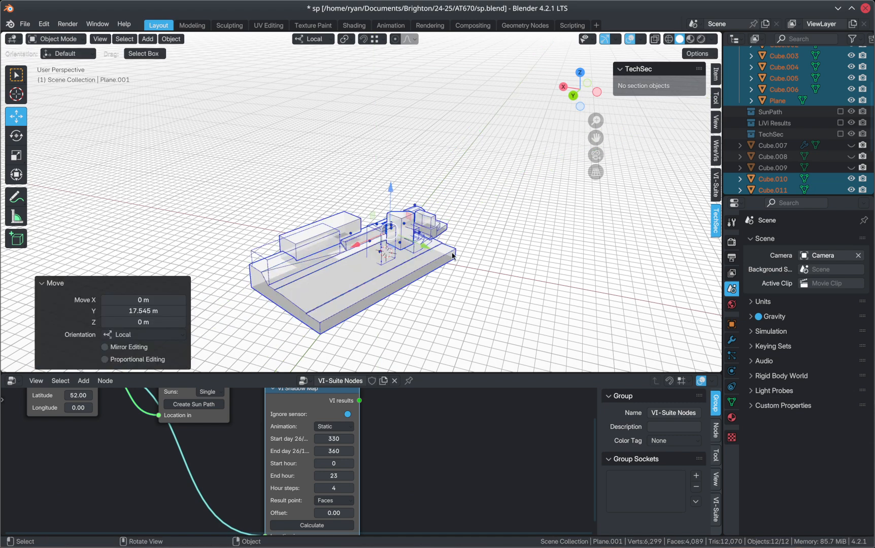
key("ctrl+z")
- Switch the transform orientation to Global and move the whole model about 112 m along the Y axis
middle_click_drag(450, 223, 456, 237)
left_click(313, 39)
left_click(310, 74)
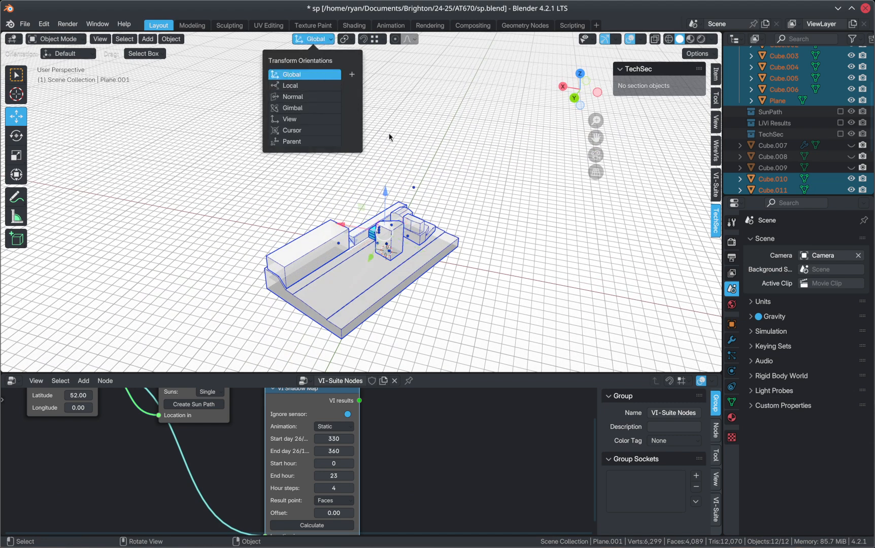
left_click_drag(370, 260, 343, 330)
- Move the whole model about -109.4 m along global Y, back towards the world origin, and deselect everything
middle_click_drag(379, 205, 349, 203)
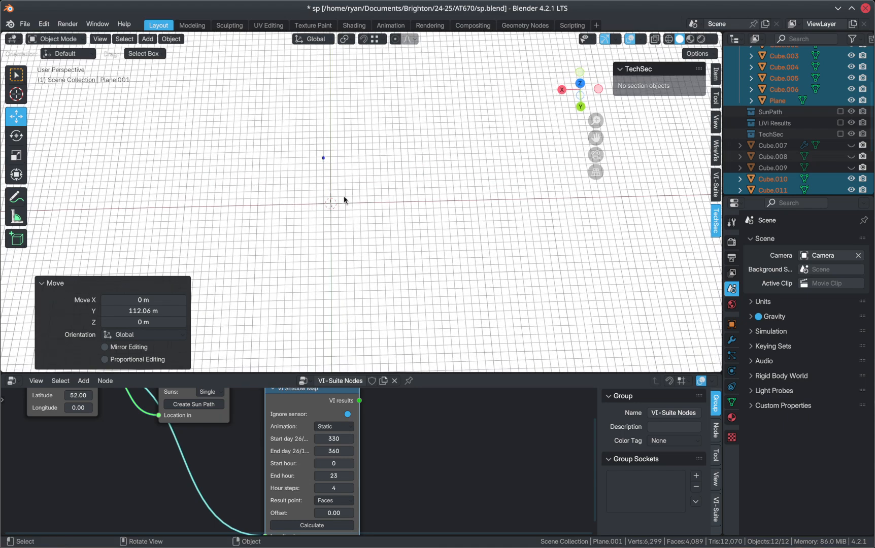
scroll(333, 203, "down", 10)
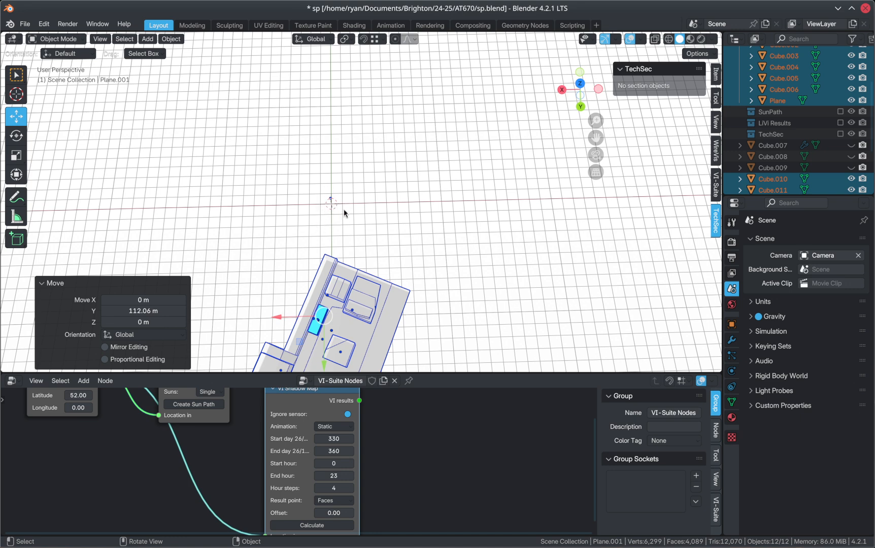
scroll(337, 250, "down", 4)
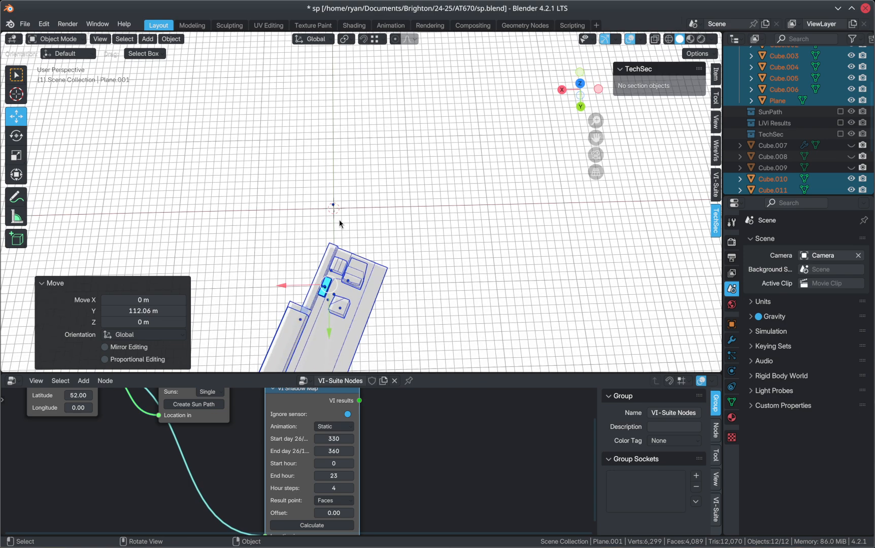
left_click_drag(332, 313, 337, 245)
scroll(339, 232, "up", 6)
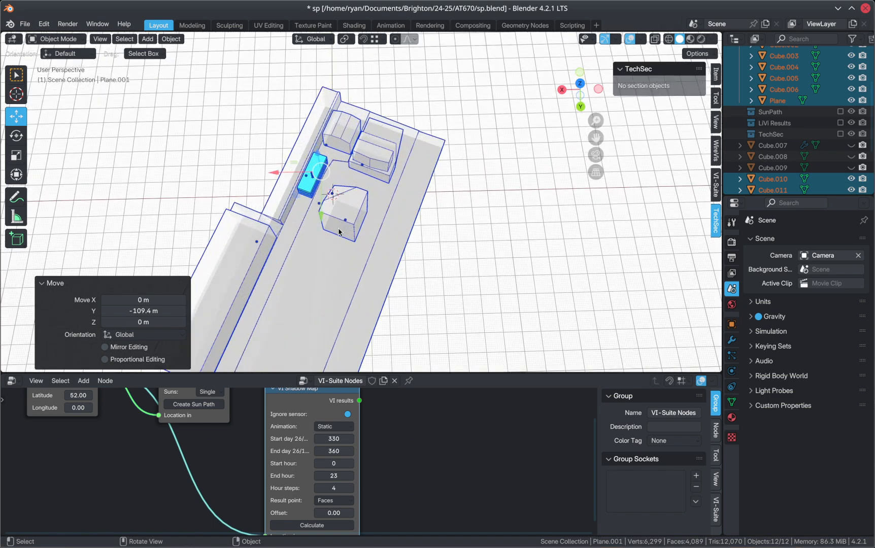
left_click(489, 199)
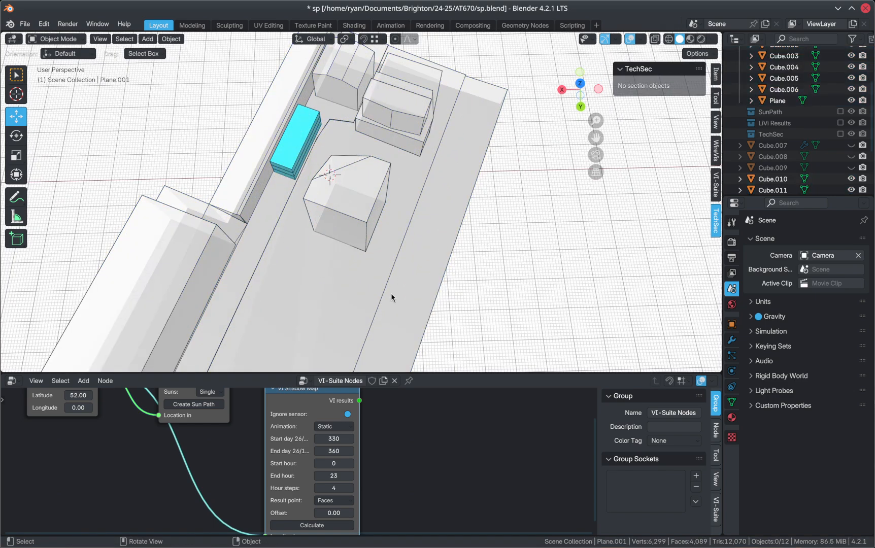
- Select the top storey of the cyan block, Cube.006
middle_click_drag(404, 251, 323, 218)
middle_click_drag(440, 208, 398, 212, "shift")
middle_click_drag(334, 213, 388, 205, "shift")
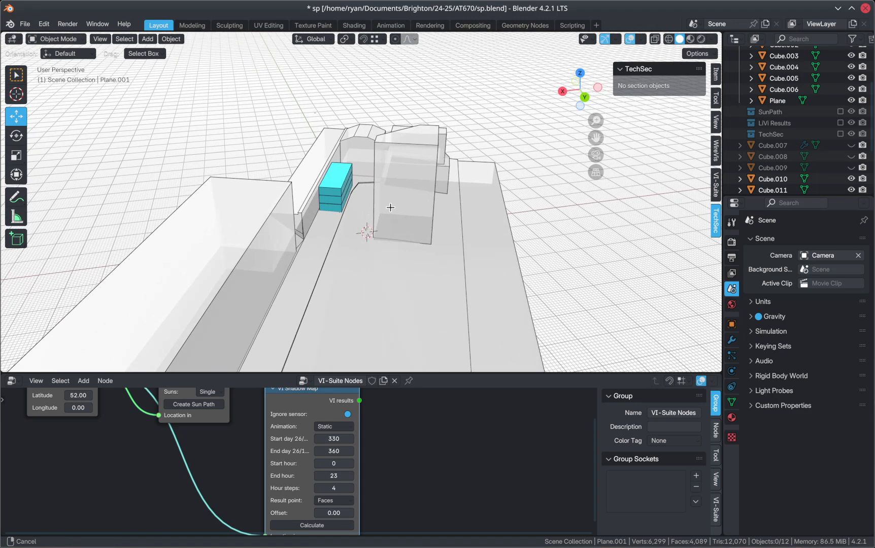
scroll(361, 202, "up", 5)
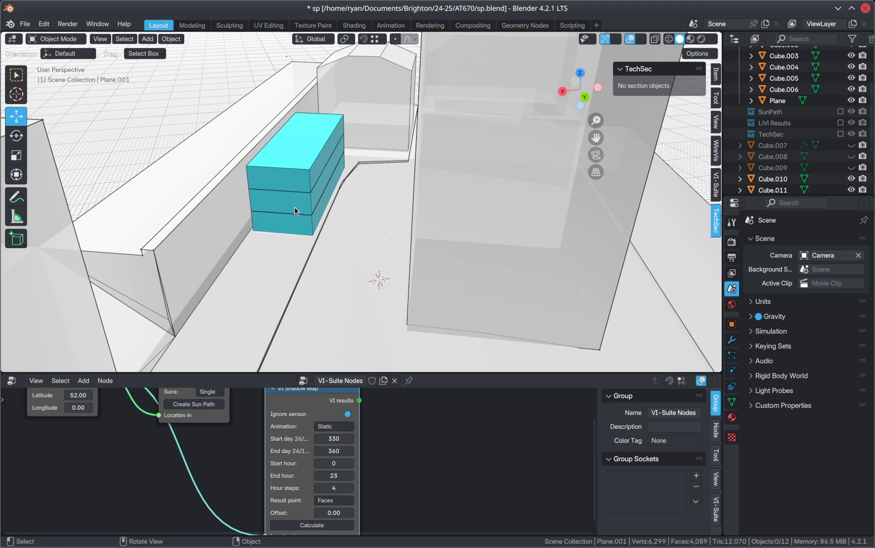
left_click(312, 187)
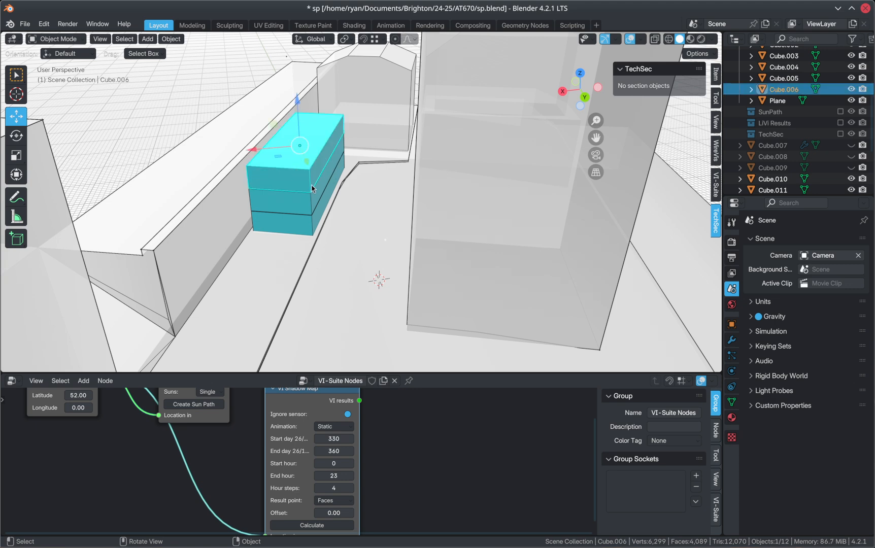
- Try to move the top storey freely as a whole object
middle_click_drag(300, 196, 314, 212)
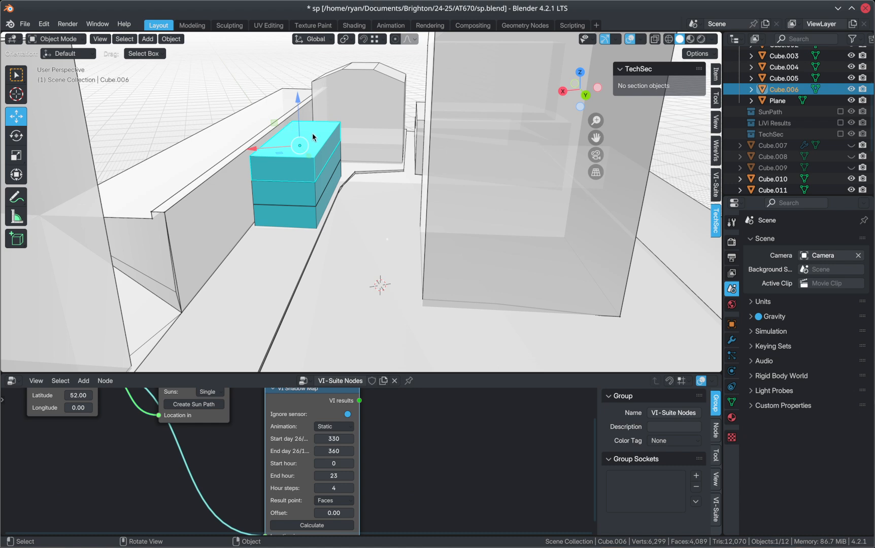
key("g")
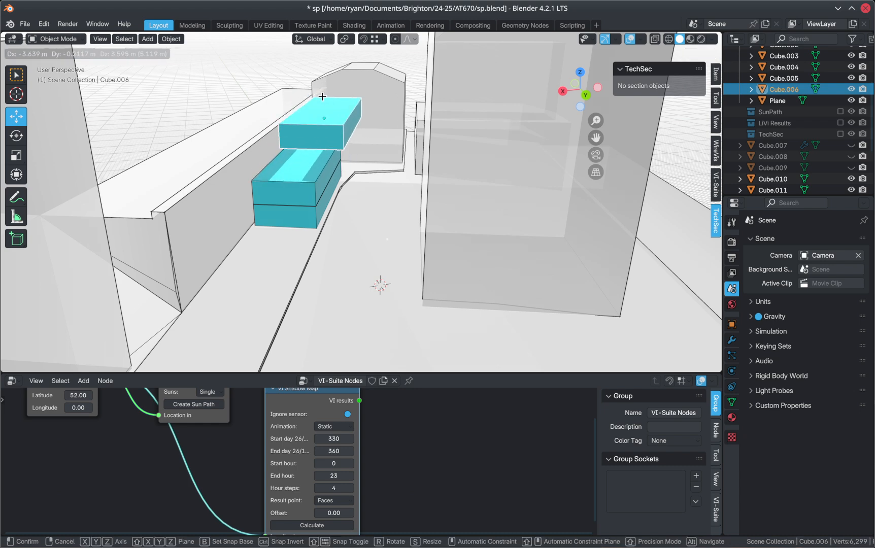
left_click(321, 114)
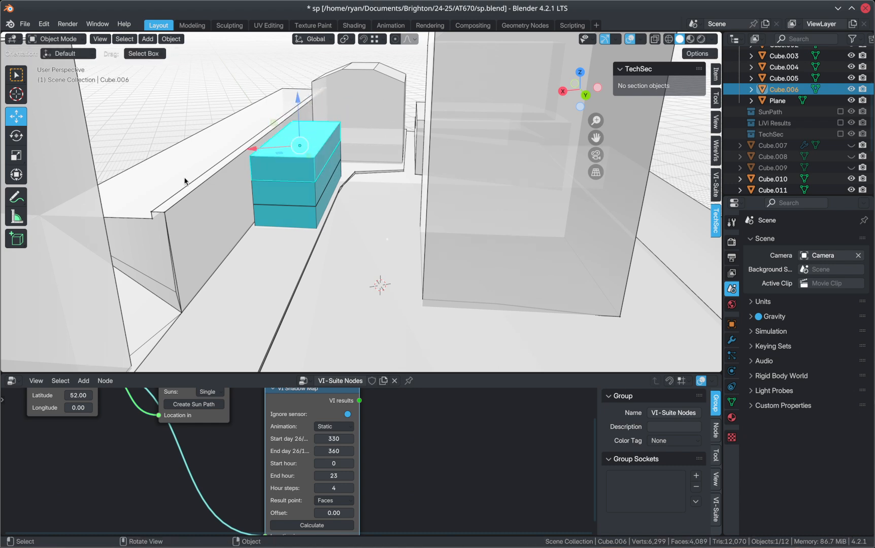
- Enter Edit Mode on Cube.006 and select its upper front corner vertex in vertex select mode
left_click(79, 40)
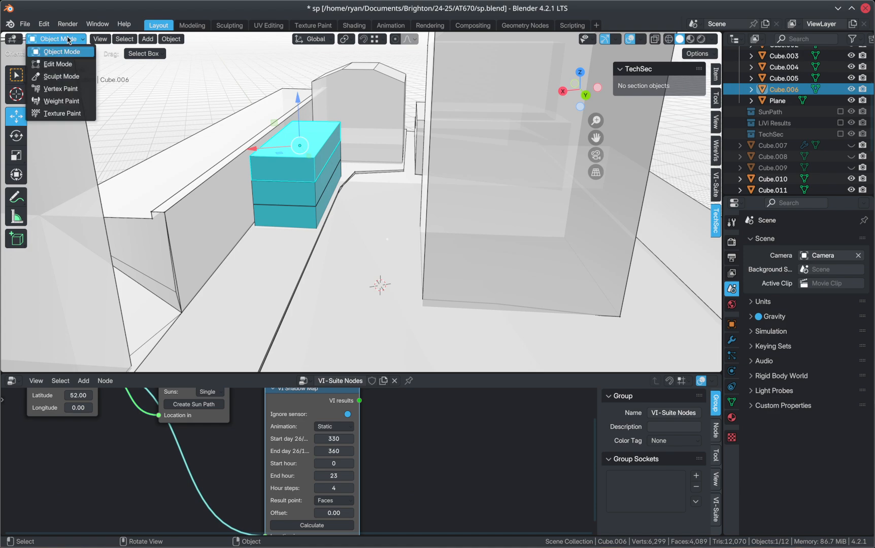
left_click(69, 64)
scroll(343, 183, "up", 5)
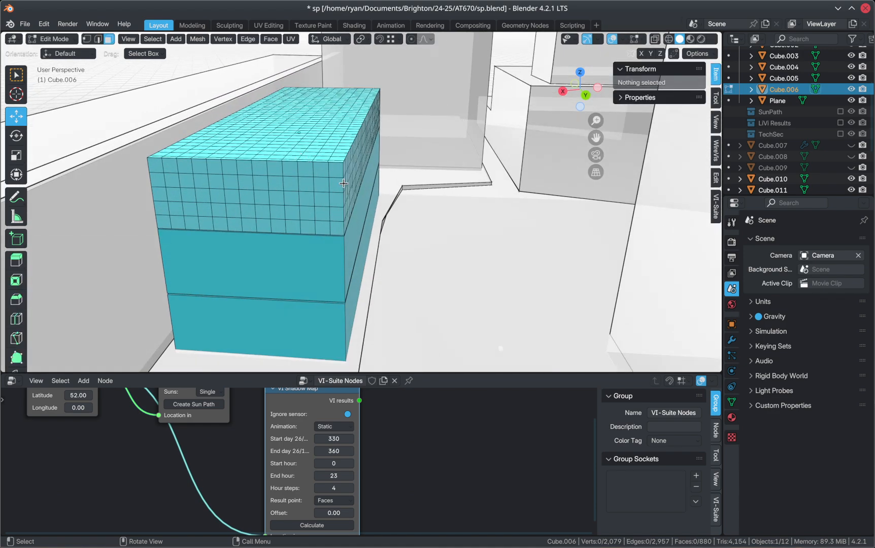
key("1")
left_click(344, 163)
- Try to move the selected corner vertex freely
middle_click_drag(345, 164, 364, 189)
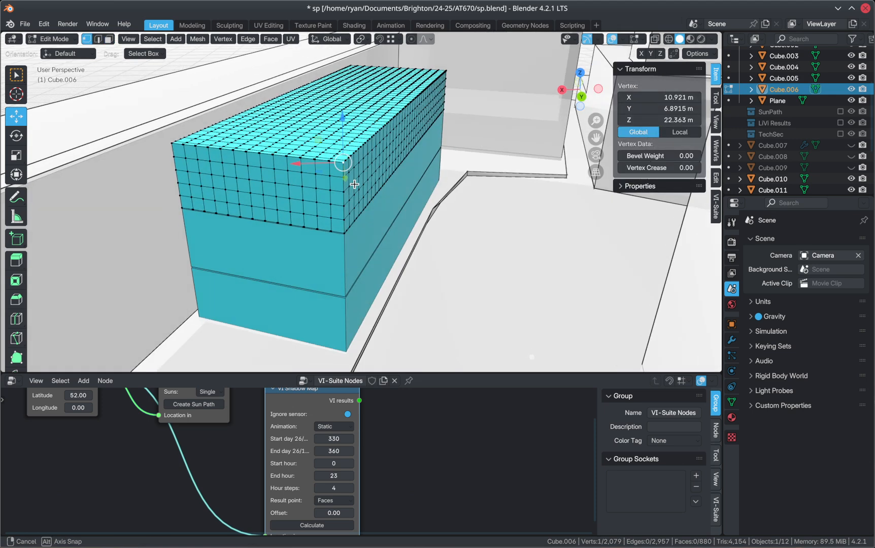
key("g")
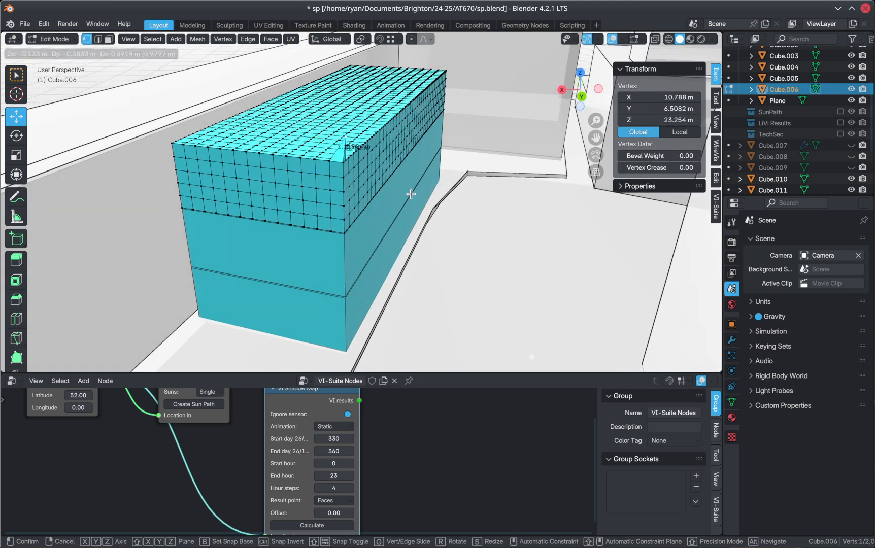
left_click(409, 220)
- Toggle Cube.006 repeatedly between Object Mode and Edit Mode, finishing in Edit Mode
key("Tab")
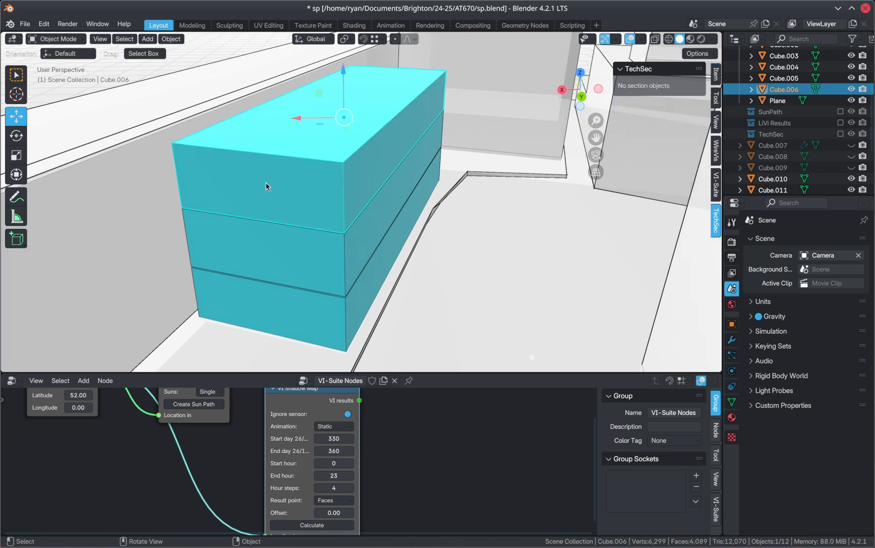
key("Tab")
key("Tab")
key("Tab")
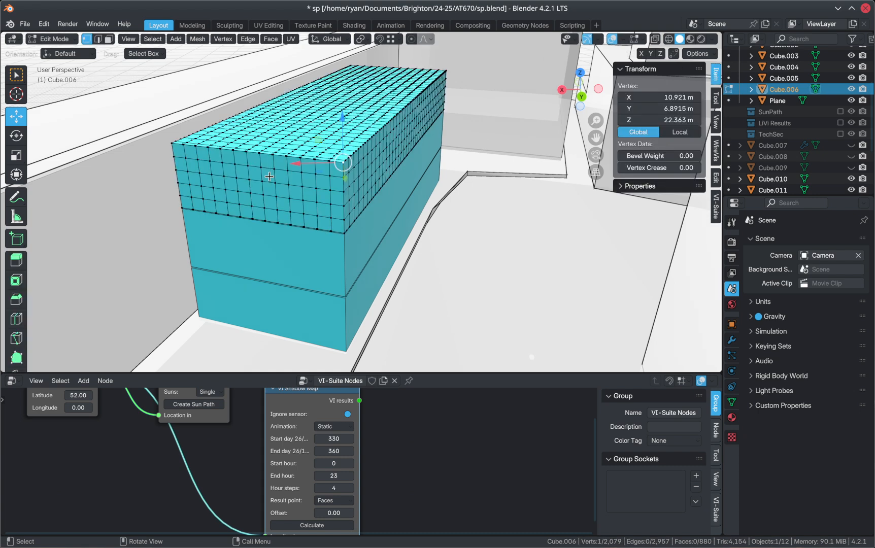
key("Tab")
key("Tab")
key("Tab")
key("Tab")
key("Tab")
key("Tab")
- Select the entire mesh of Cube.006 and turn off the Edge Length measurement overlay
key("a")
key("ctrl")
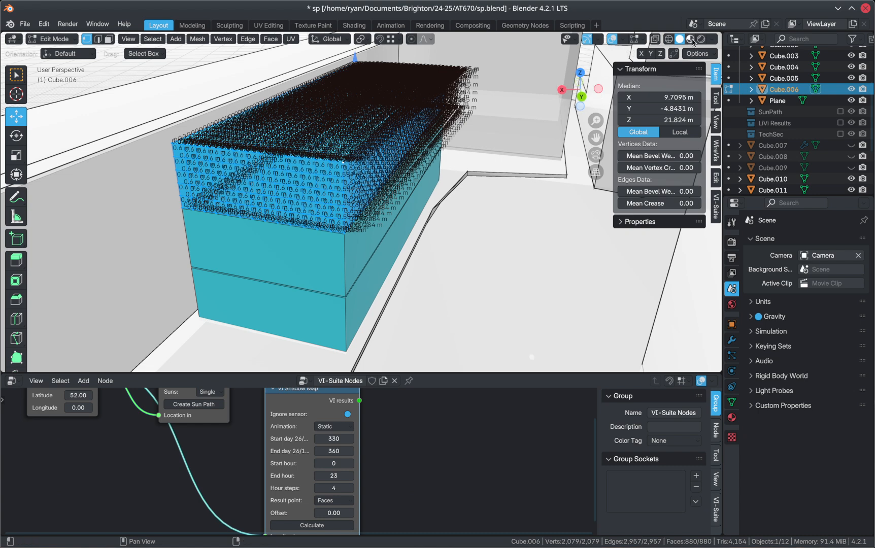
left_click(642, 39)
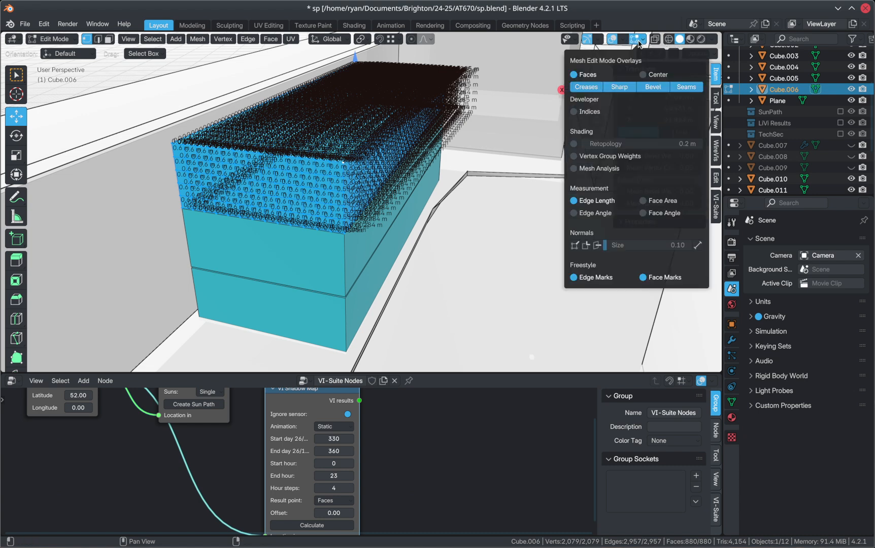
left_click(574, 201)
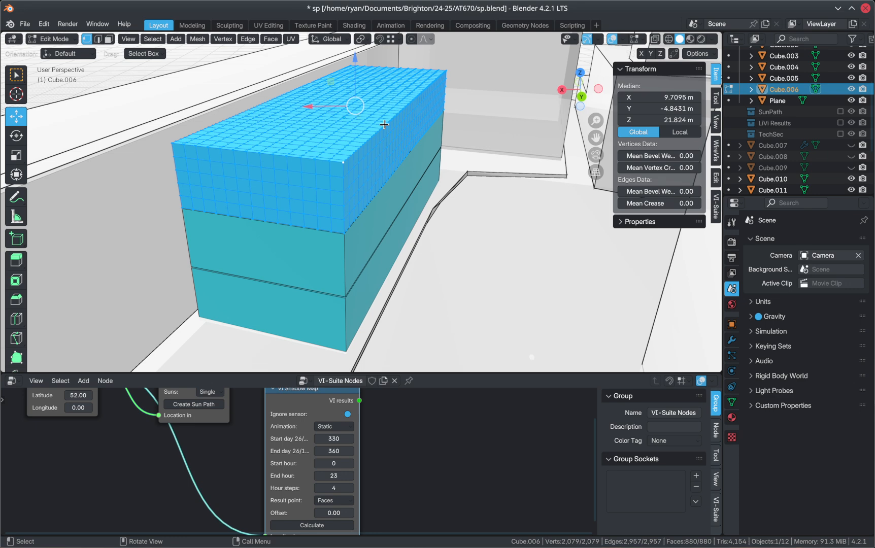
- Triangulate all faces of Cube.006 and deselect everything to examine the triangulated mesh
key("ctrl")
key("ctrl+t")
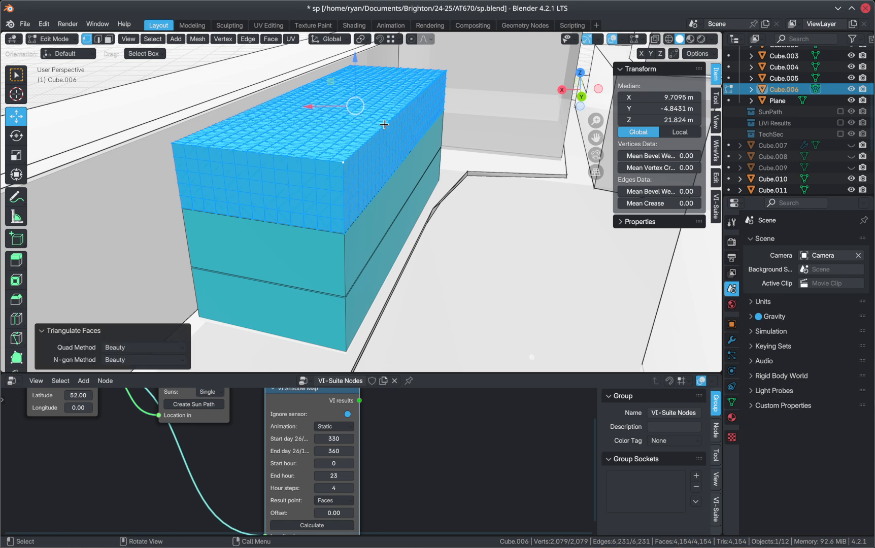
key("alt+a")
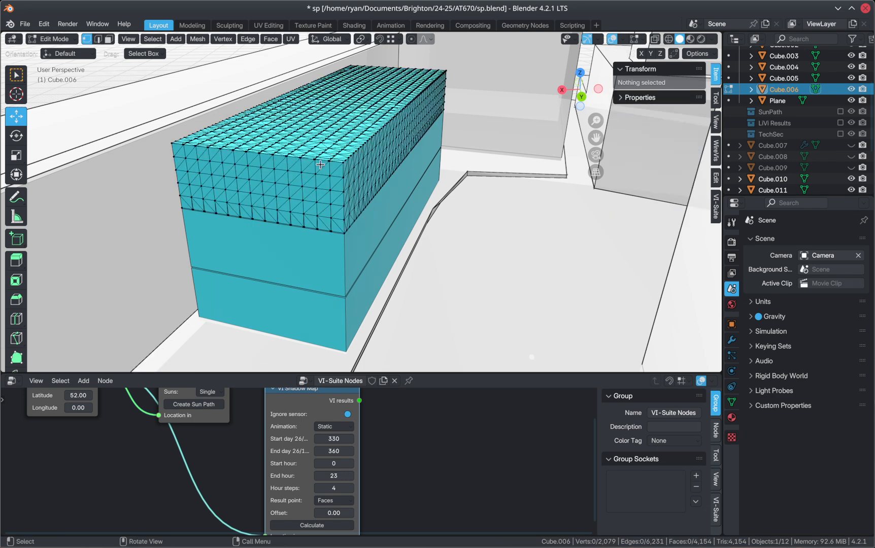
scroll(315, 169, "up", 3)
scroll(315, 168, "up", 3)
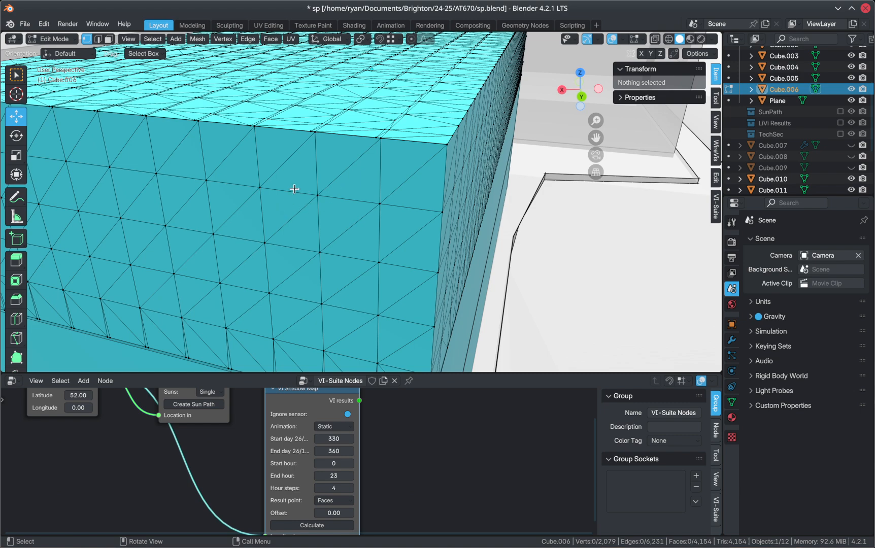
scroll(252, 299, "down", 5)
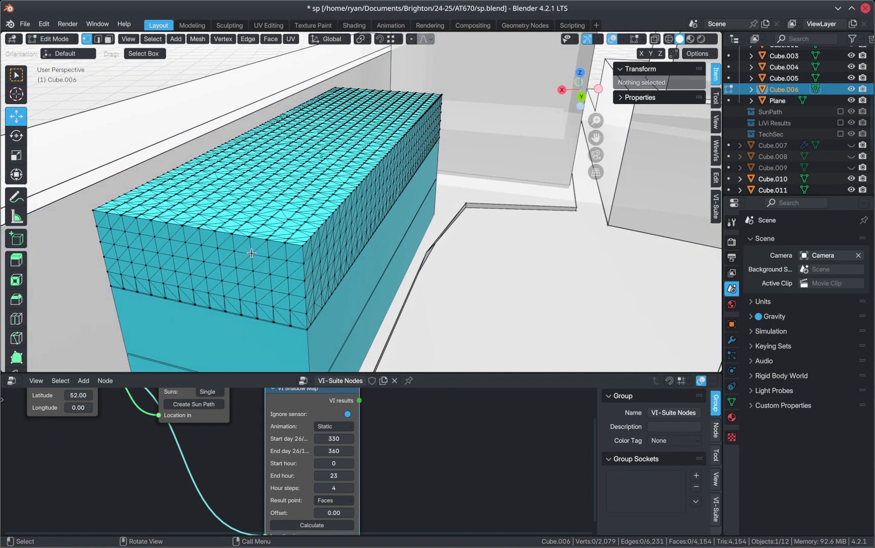
middle_click_drag(251, 253, 291, 230)
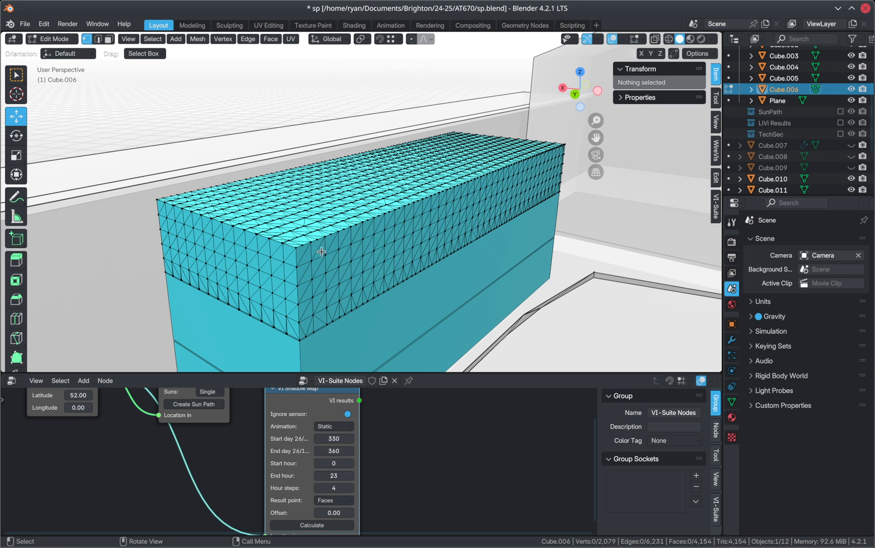
middle_click_drag(357, 262, 358, 266)
- Simplify the entire Cube.006 mesh with Limited Dissolve at a 5° max angle, and select its top face in face select mode
key("a")
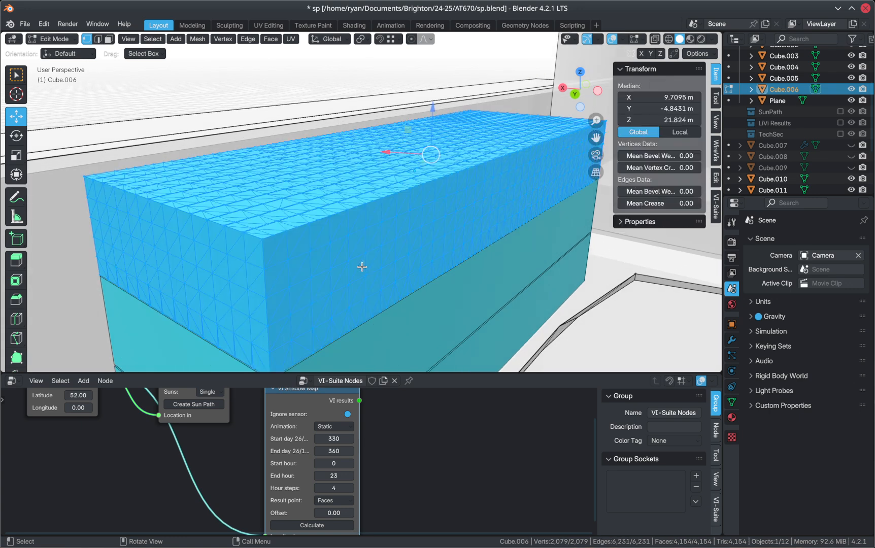
scroll(354, 255, "down", 3)
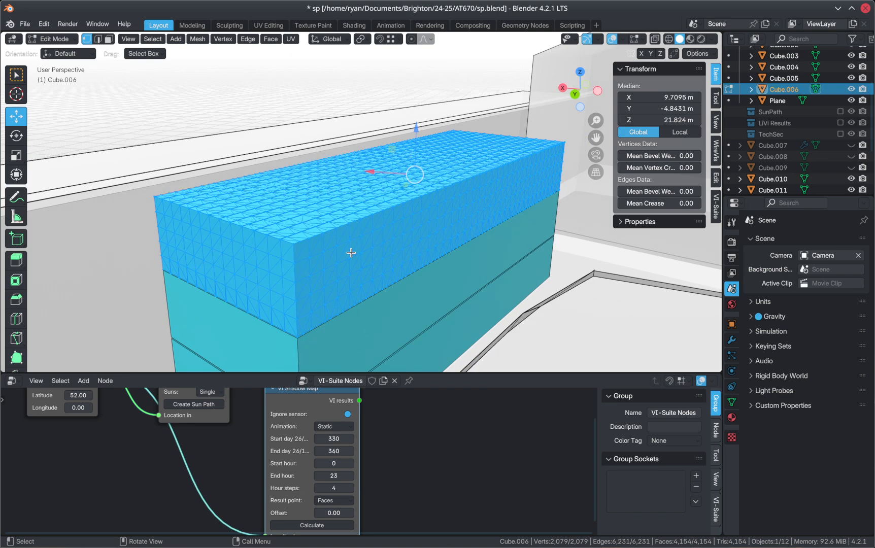
key("x")
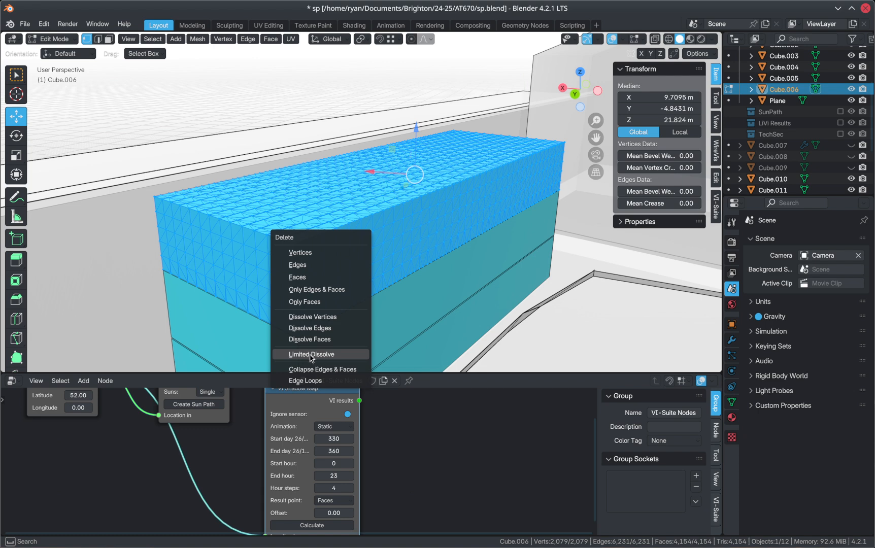
left_click(312, 355)
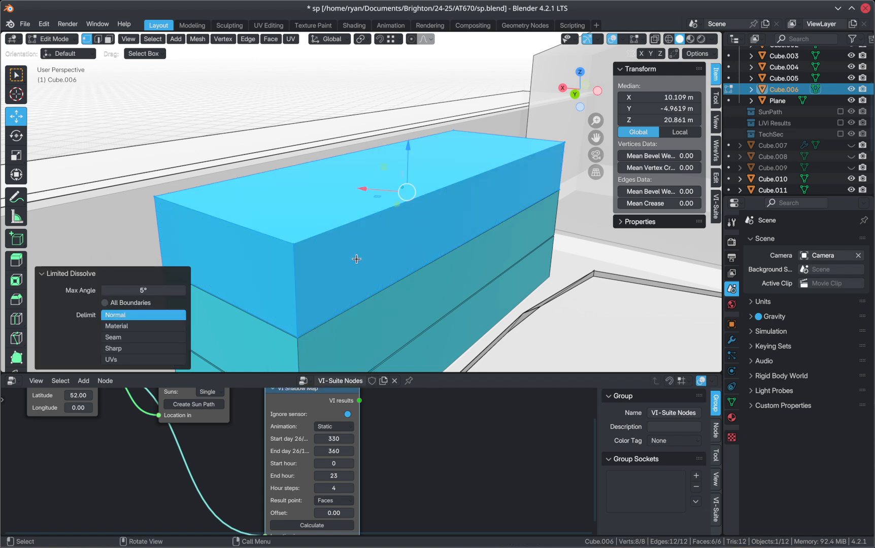
middle_click_drag(356, 259, 367, 242)
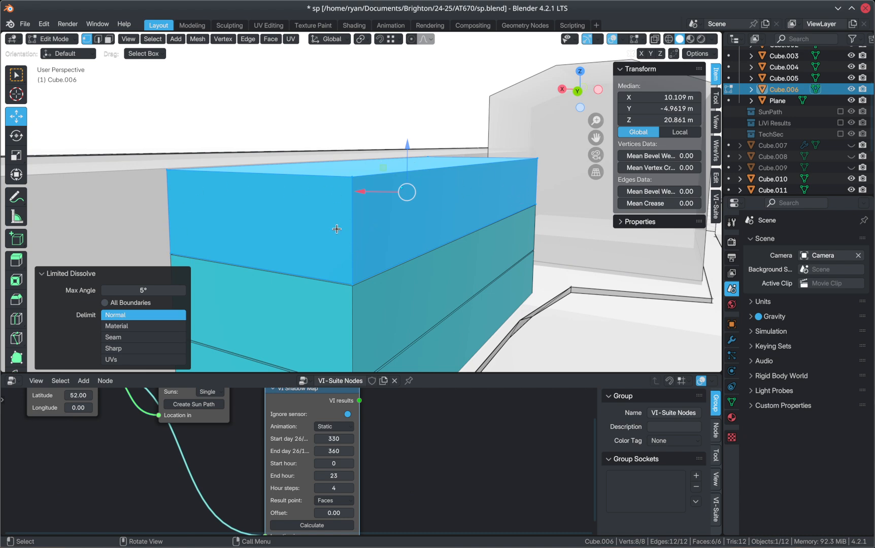
middle_click_drag(494, 188, 293, 211)
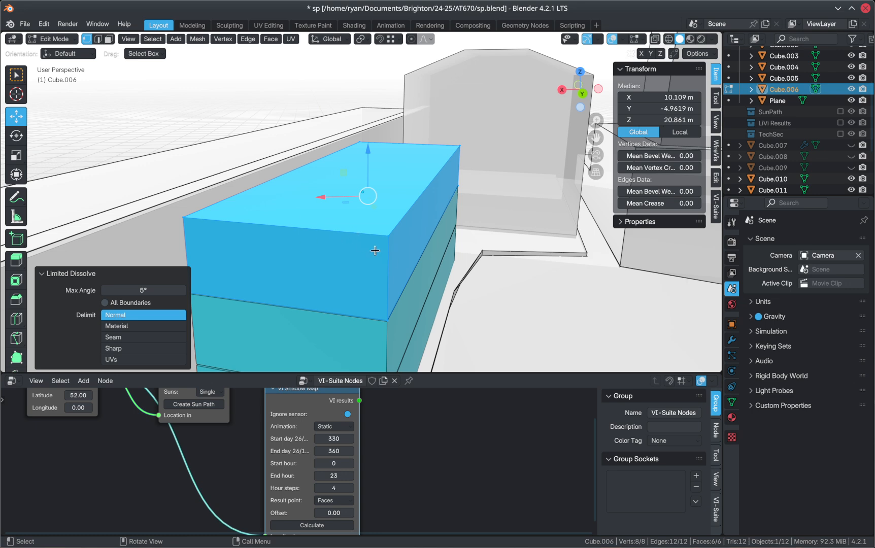
key("3")
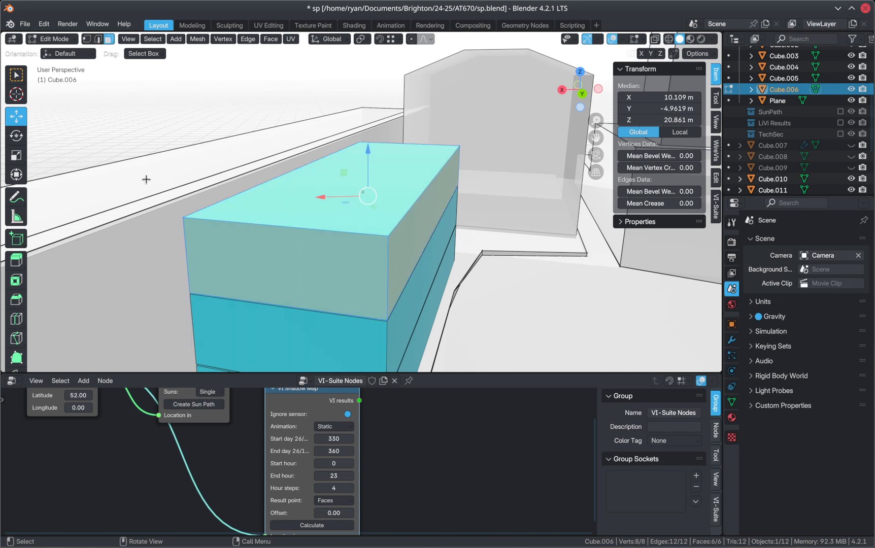
left_click(297, 199)
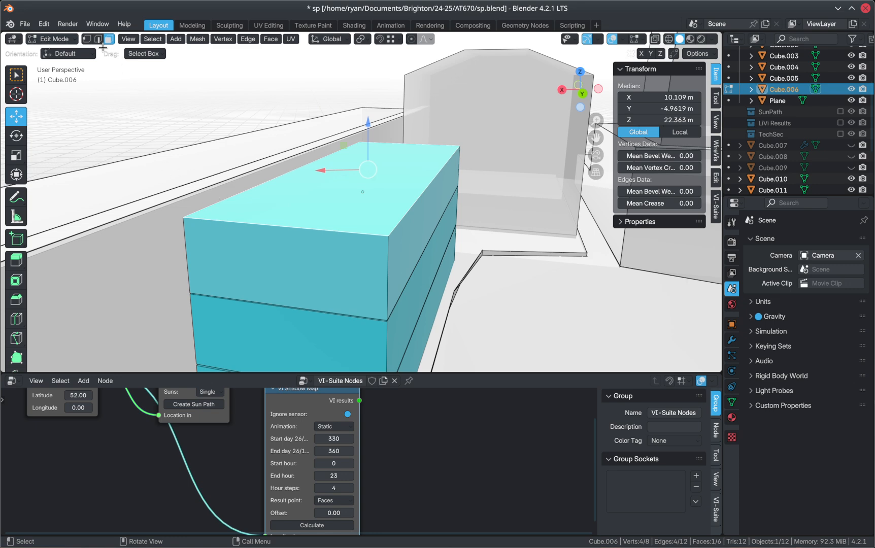
- Select the upper front corner vertex in vertex select mode and try to move it freely
left_click(88, 41)
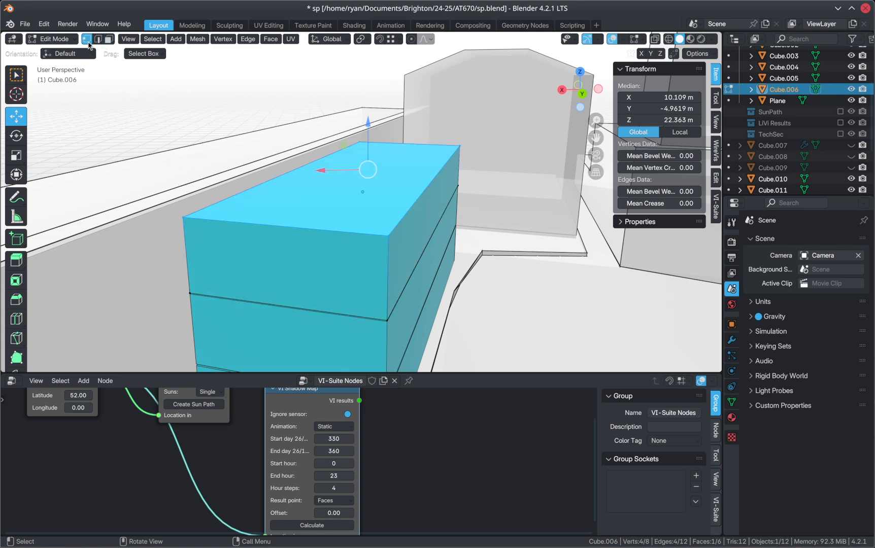
left_click(384, 235)
key("g")
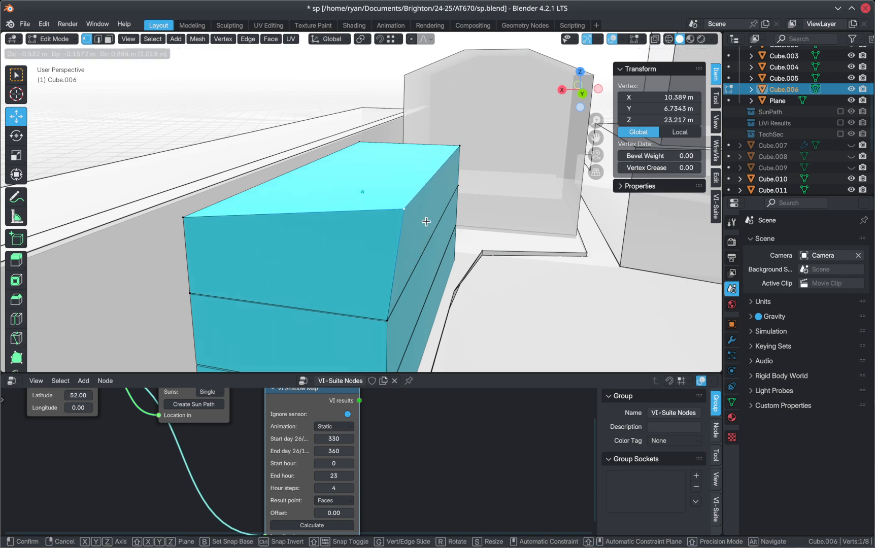
key("Escape")
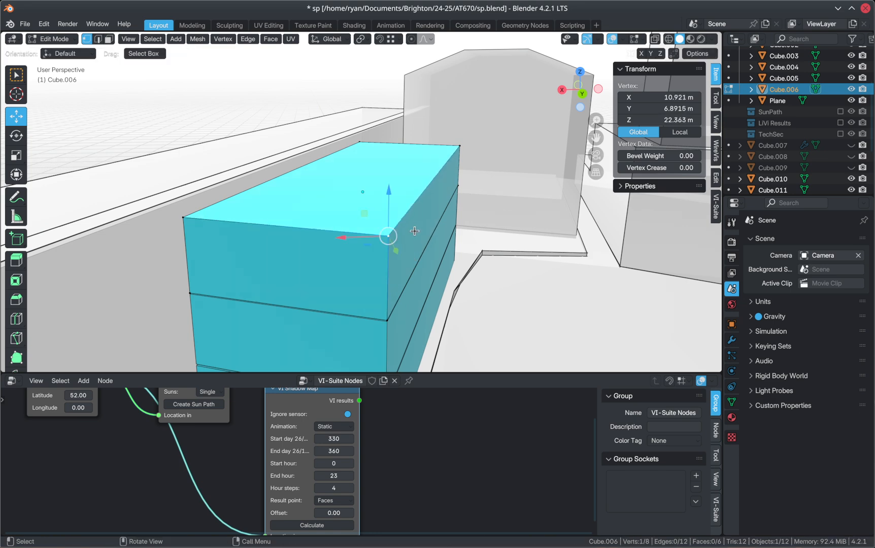
- Select the upper front edge in edge select mode and try to move it freely
left_click(98, 41)
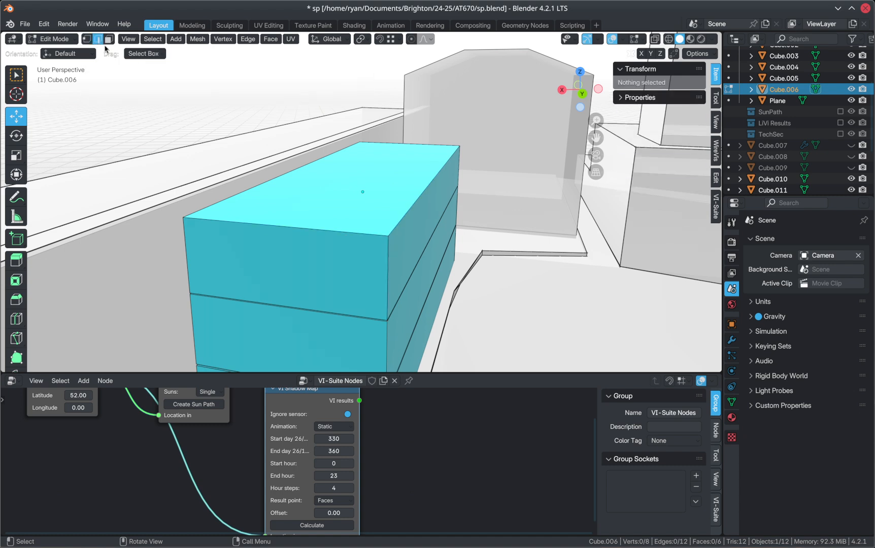
left_click(288, 232)
key("g")
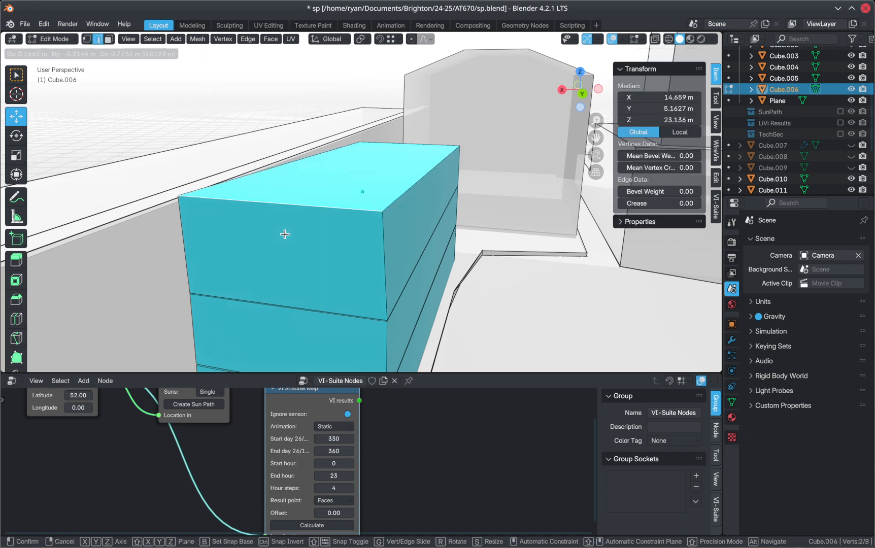
key("Escape")
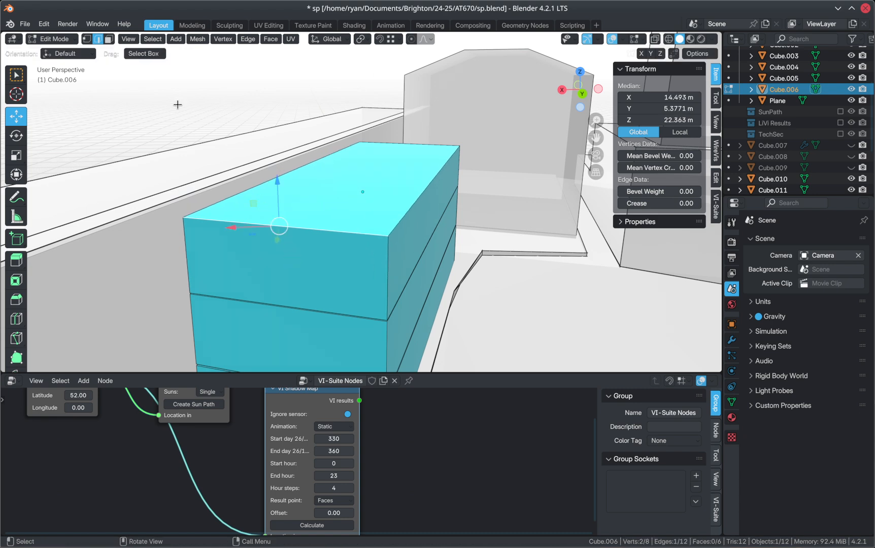
- Select the top face of Cube.006 in face select mode and try to move it freely
left_click(109, 39)
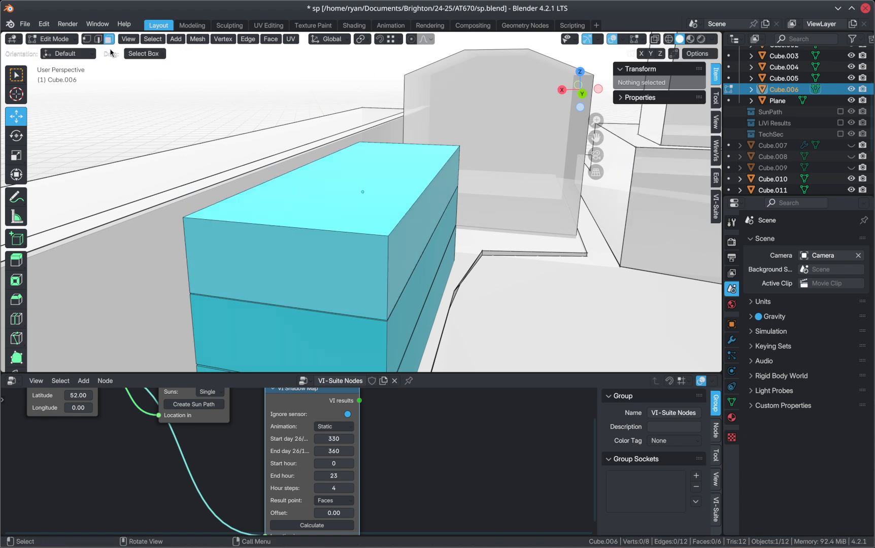
left_click(352, 181)
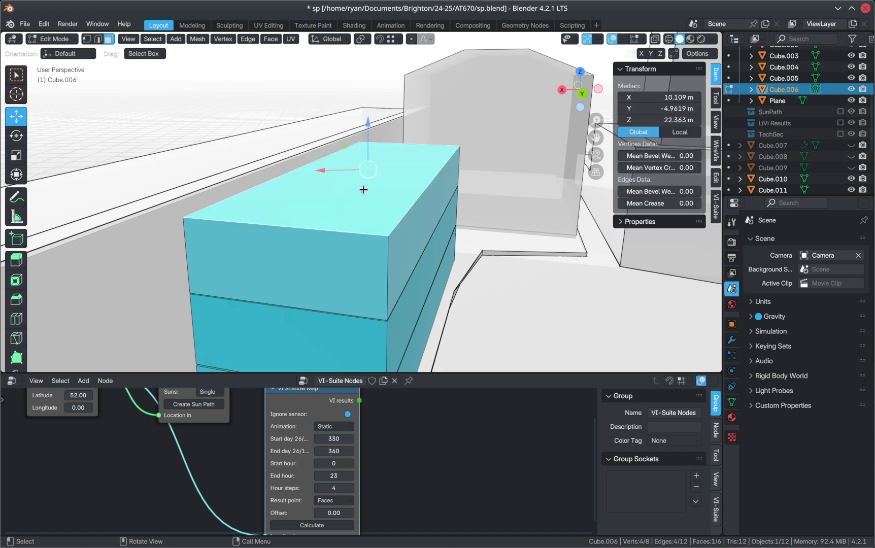
key("g")
key("Escape")
- Divide the selected top face into a grid with VI Gridify, using 0.60 for both us and acs
left_click_drag(612, 77, 723, 72)
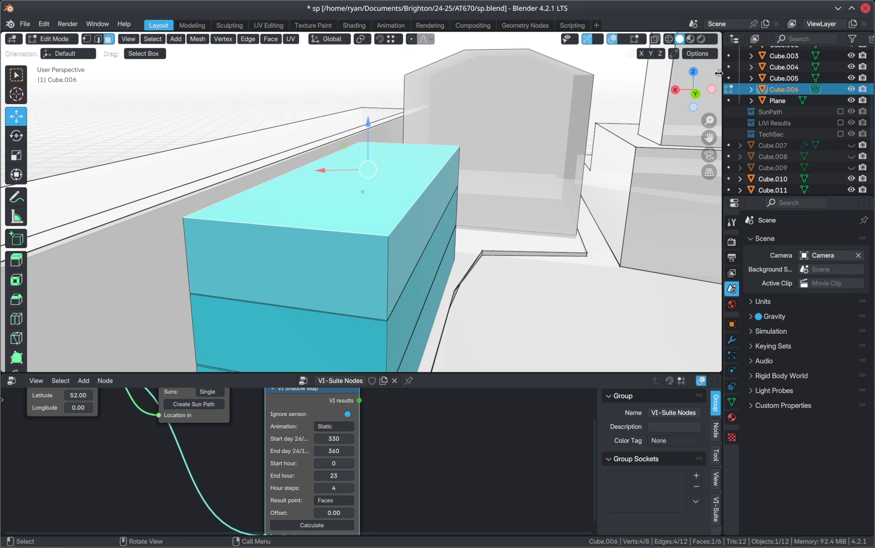
left_click(719, 73)
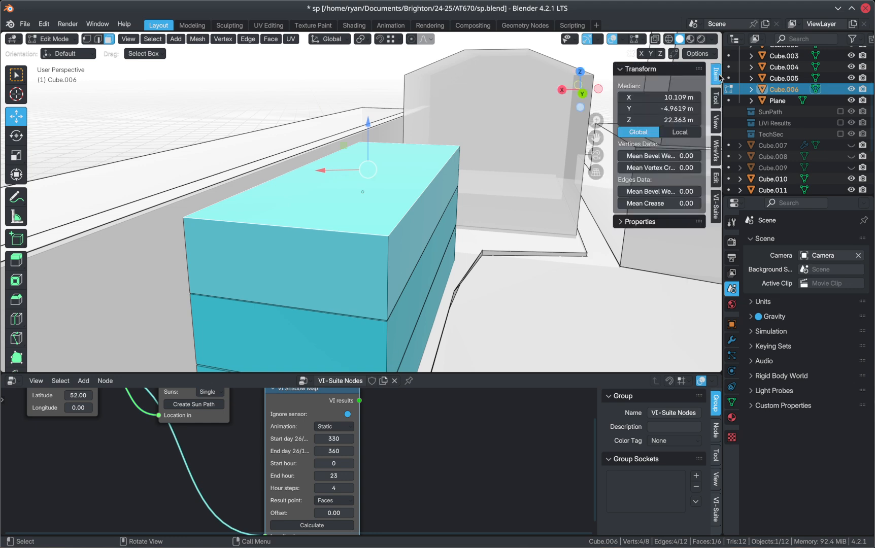
left_click(716, 207)
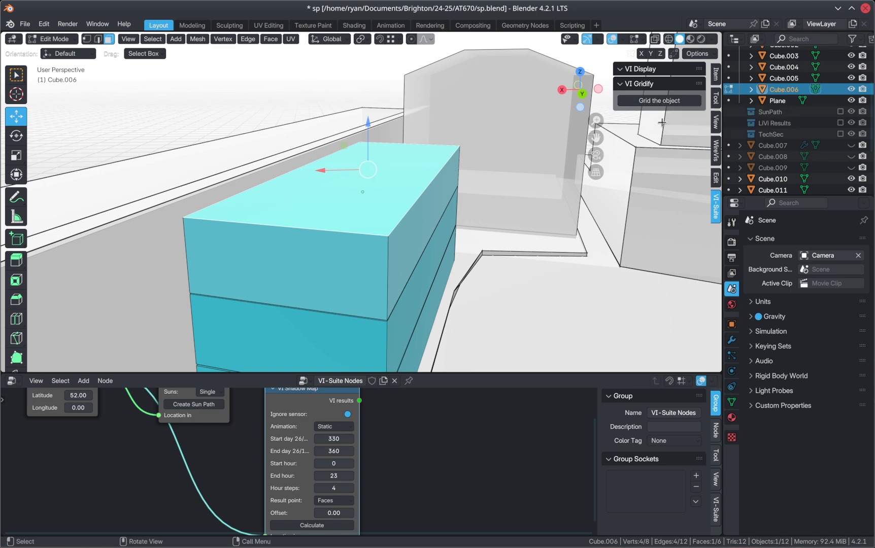
left_click(659, 101)
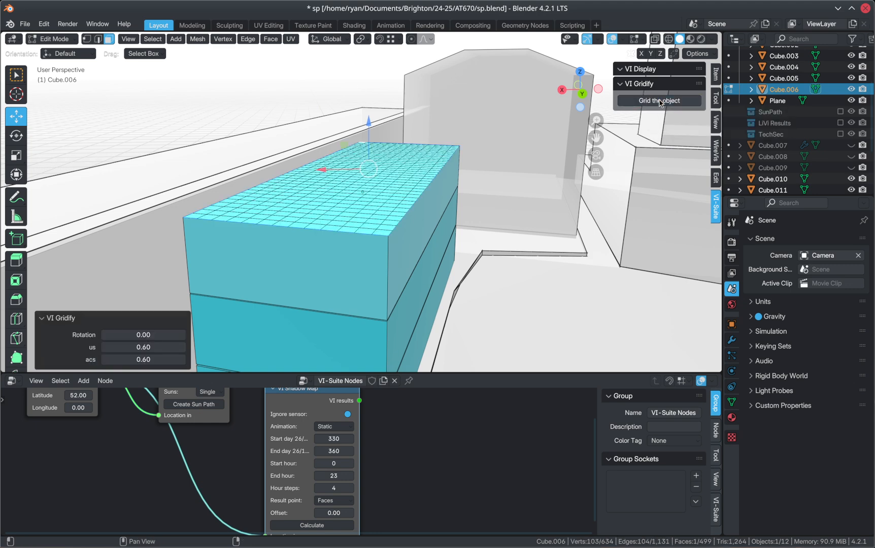
- Select the long side face of Cube.006 facing the open ground and divide it into a grid with VI Gridify
middle_click_drag(395, 196, 342, 192)
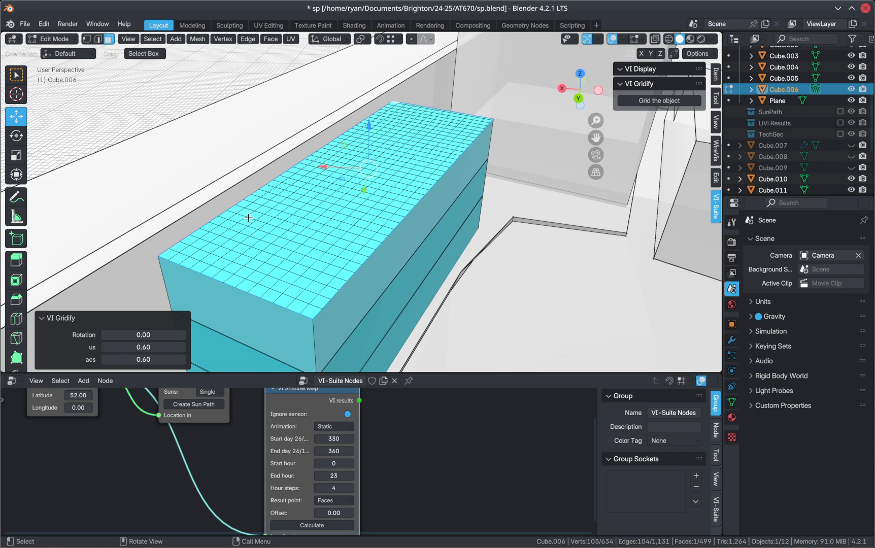
middle_click_drag(332, 249, 363, 227)
left_click(364, 227)
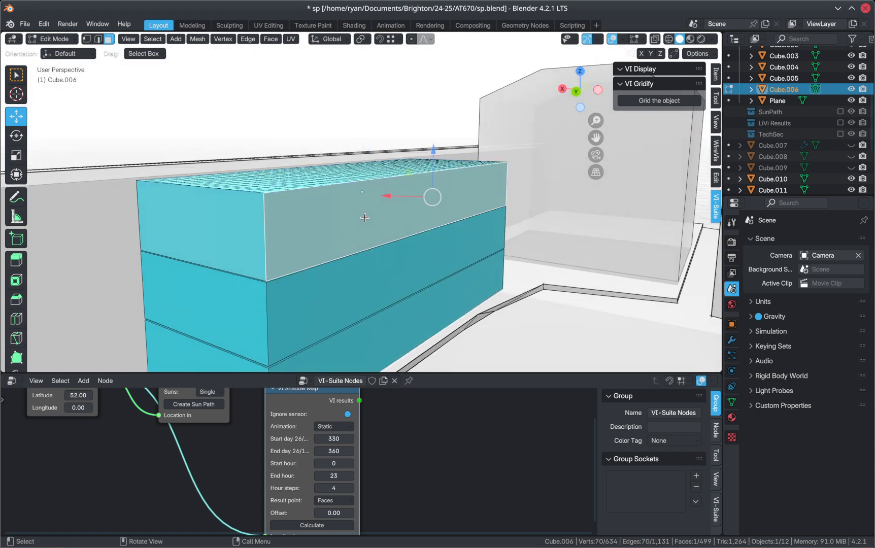
left_click(652, 100)
- Divide both end faces of Cube.006 into grids with VI Gridify, using 0.60 for us and acs
left_click(234, 222)
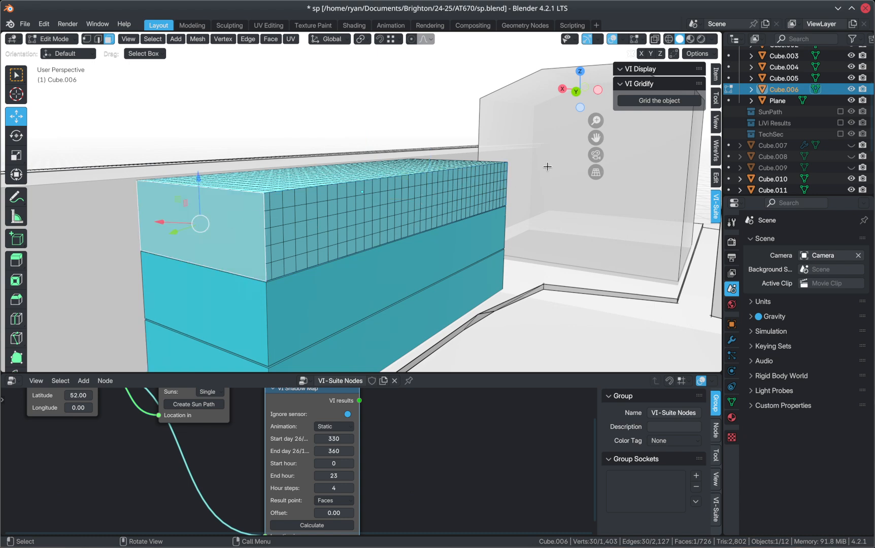
left_click(652, 102)
middle_click_drag(508, 163, 428, 200)
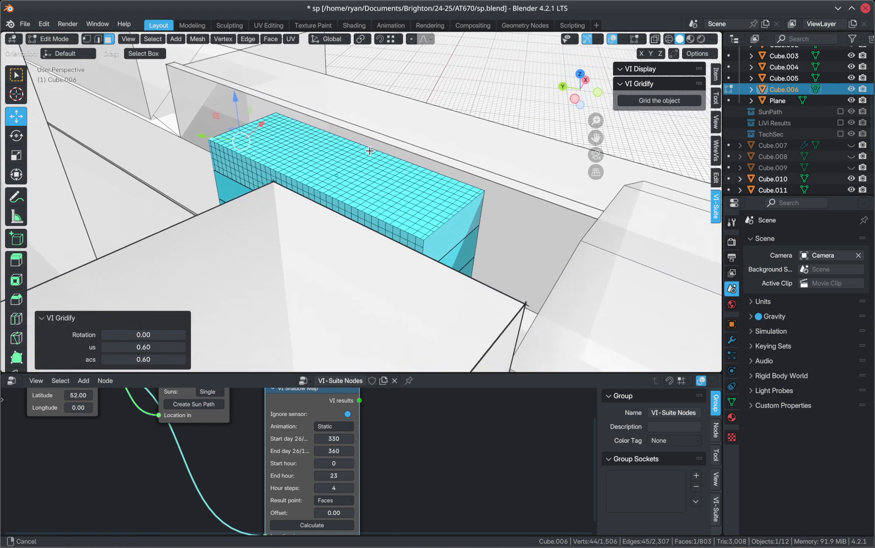
left_click(452, 229)
left_click(655, 101)
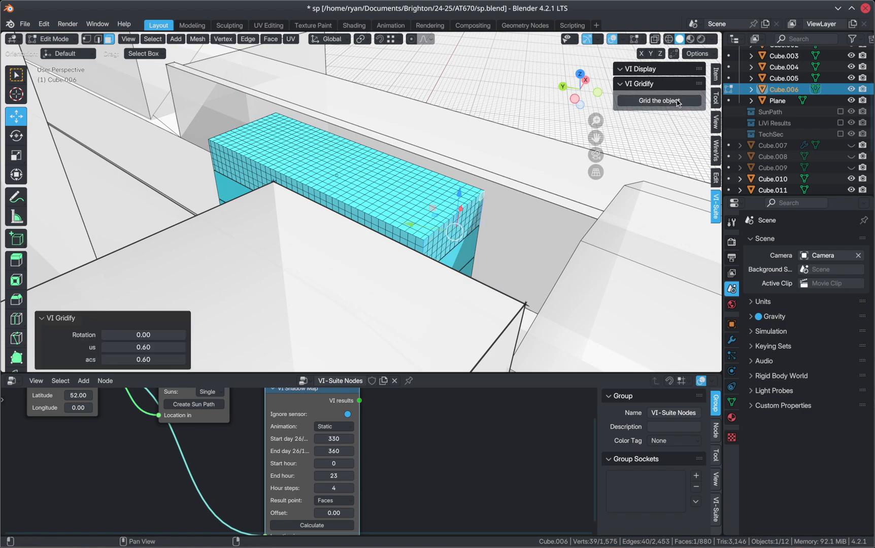
- Set the us value of the last VI Gridify operation to 1.00 and examine the affected end face of Cube.006
middle_click_drag(340, 171, 370, 208)
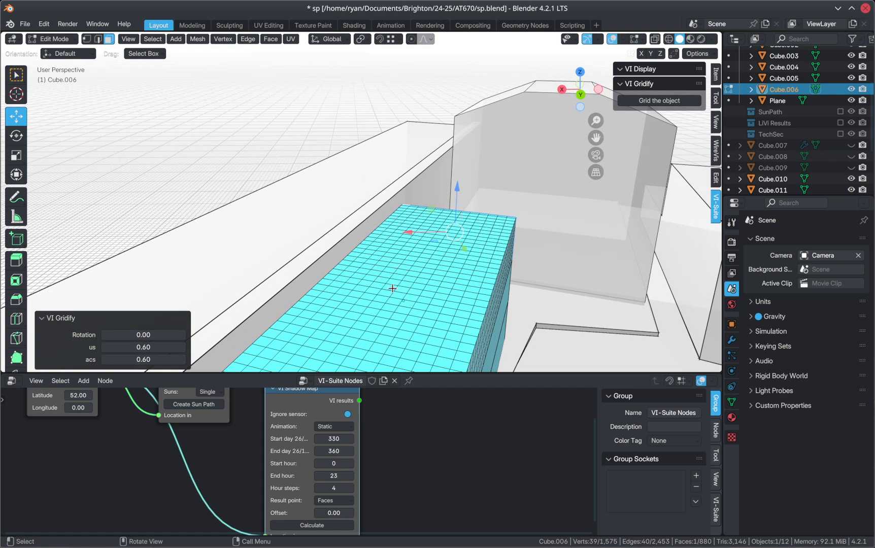
middle_click_drag(393, 288, 365, 199)
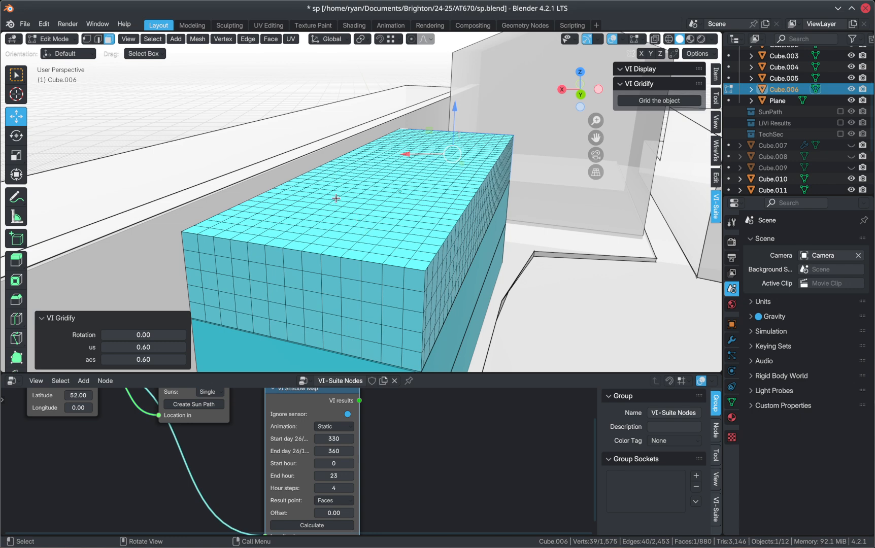
scroll(336, 198, "down", 2)
middle_click_drag(379, 202, 341, 236)
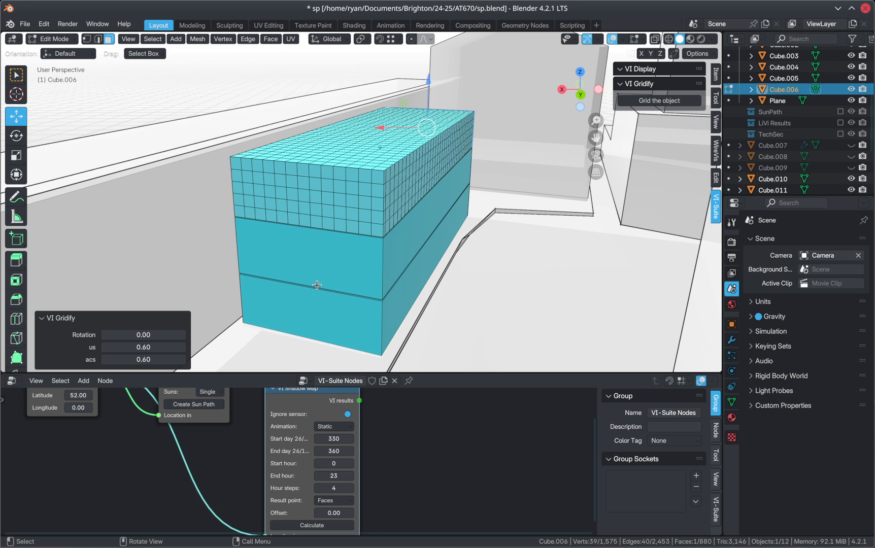
middle_click_drag(389, 248, 396, 252)
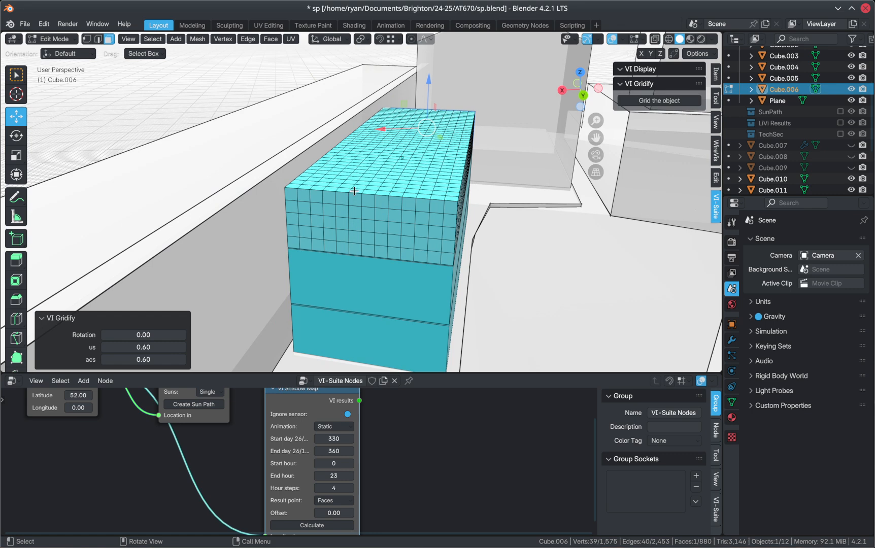
left_click(147, 348)
type("1")
key("Return")
middle_click_drag(380, 214, 226, 229)
middle_click_drag(475, 150, 424, 166)
scroll(435, 120, "up", 2)
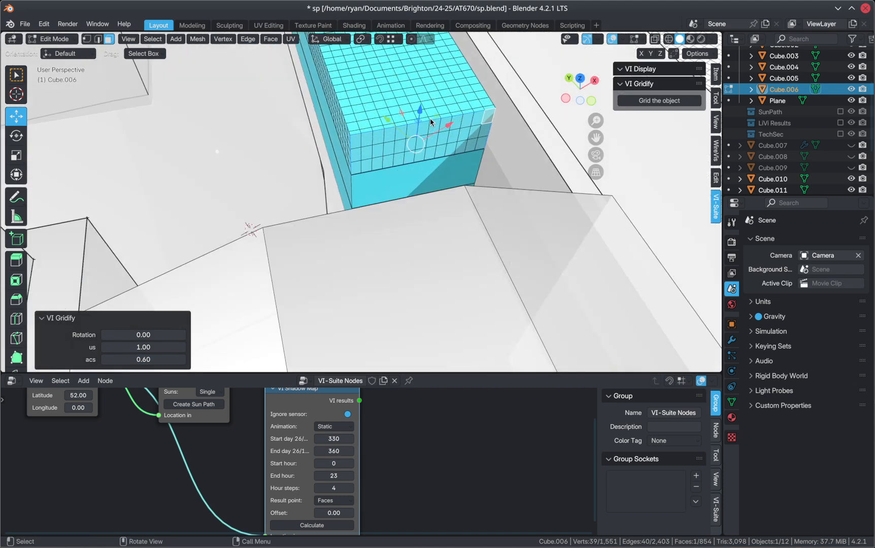
- Set the us value of the last VI Gridify operation to 0.60 and return Cube.006 to Object Mode
middle_click_drag(435, 122, 371, 161, "shift")
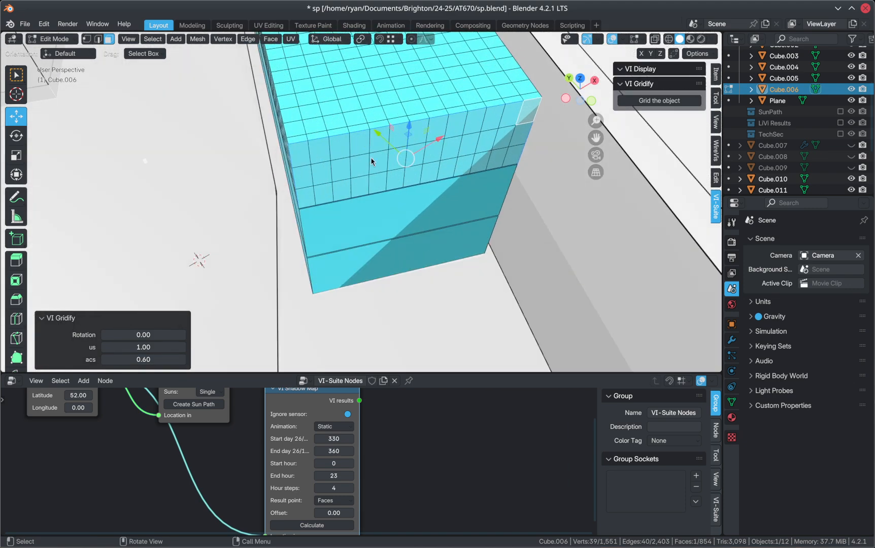
left_click(40, 321)
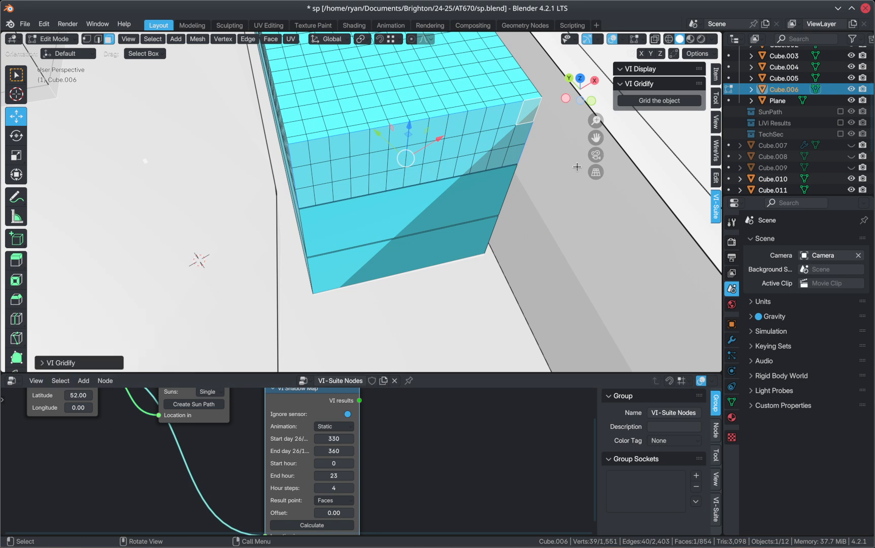
left_click(42, 364)
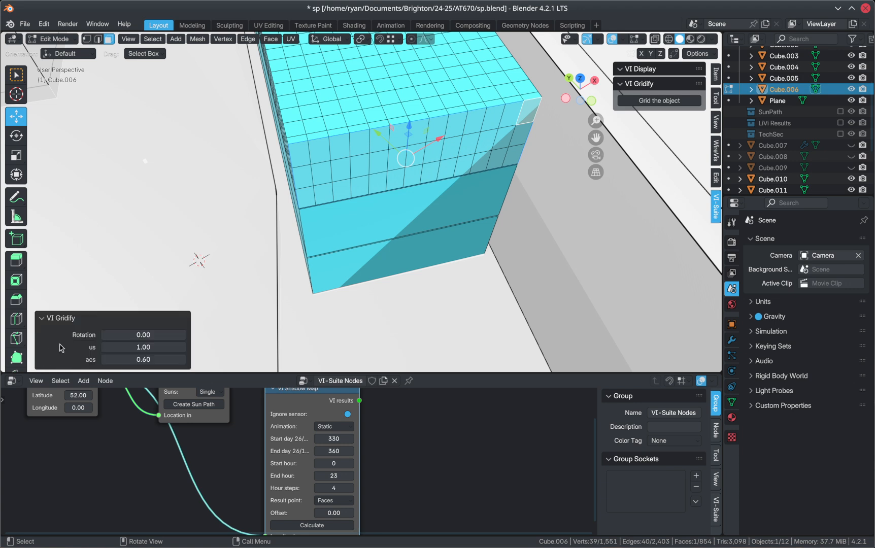
left_click_drag(136, 347, 139, 348)
left_click(138, 347)
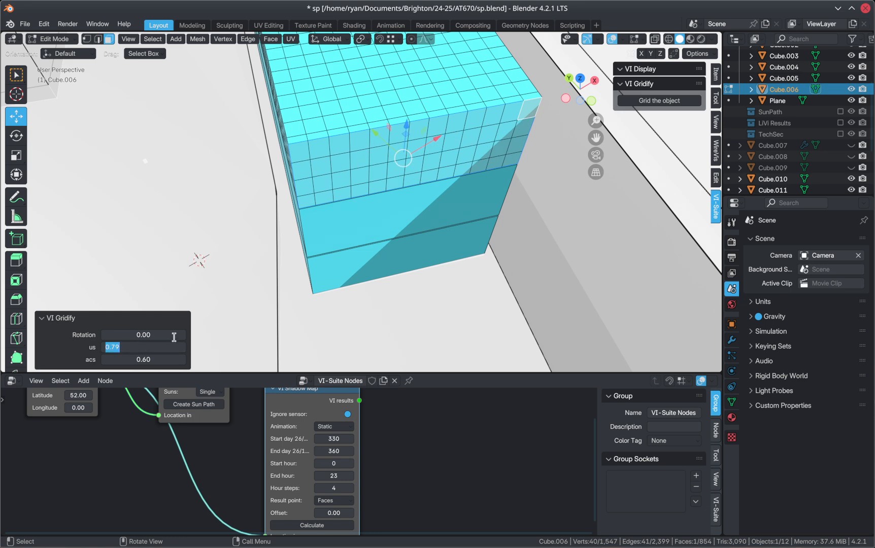
type("0")
key("Return")
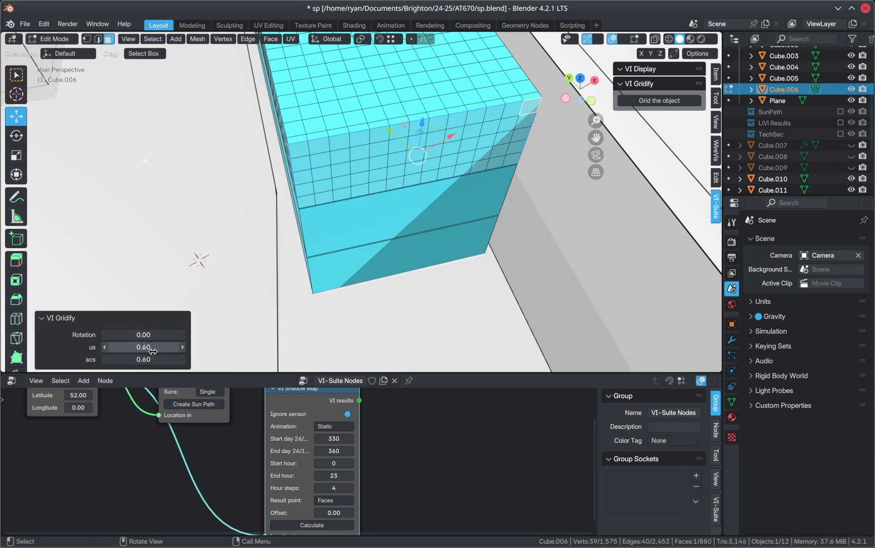
scroll(349, 163, "down", 3)
mouse_move(350, 162)
middle_mouse_down()
mouse_move(240, 225)
mouse_move(303, 153)
mouse_move(363, 151)
middle_mouse_up()
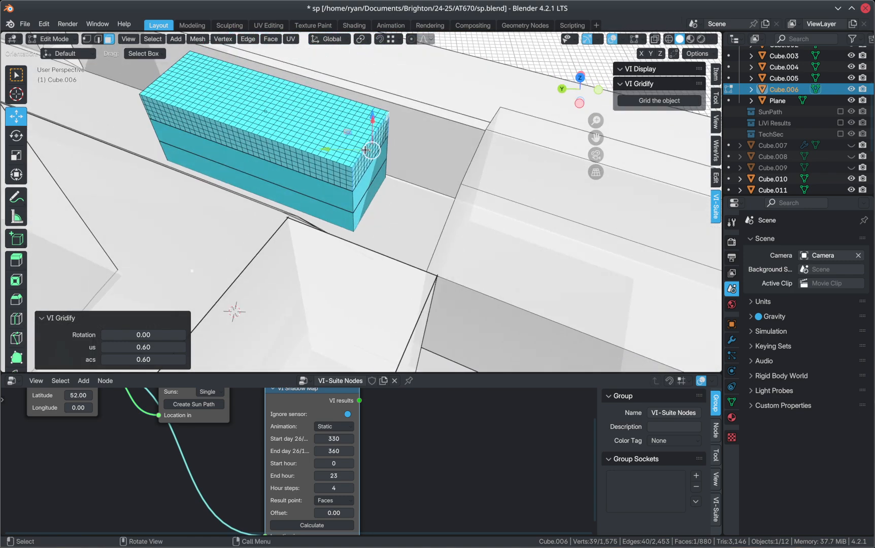
key("Tab")
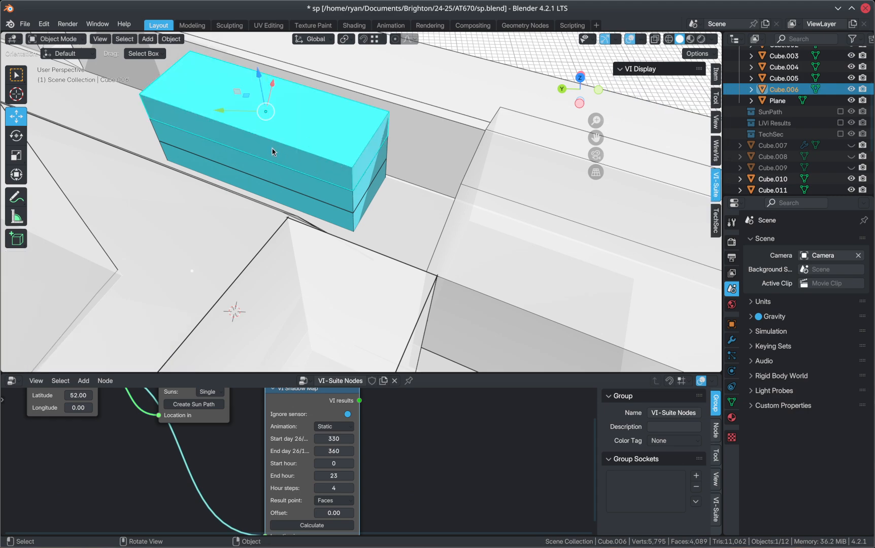
- Look through the render, world, object and material properties with Cube.006 selected, and remove its material Material.001
middle_click_drag(271, 147, 336, 146)
middle_click_drag(264, 175, 213, 183)
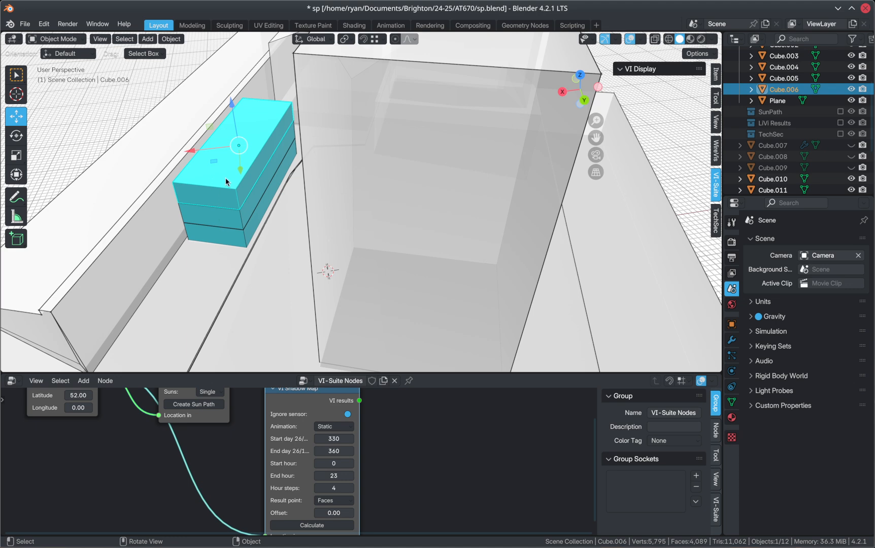
middle_click_drag(232, 169, 241, 192)
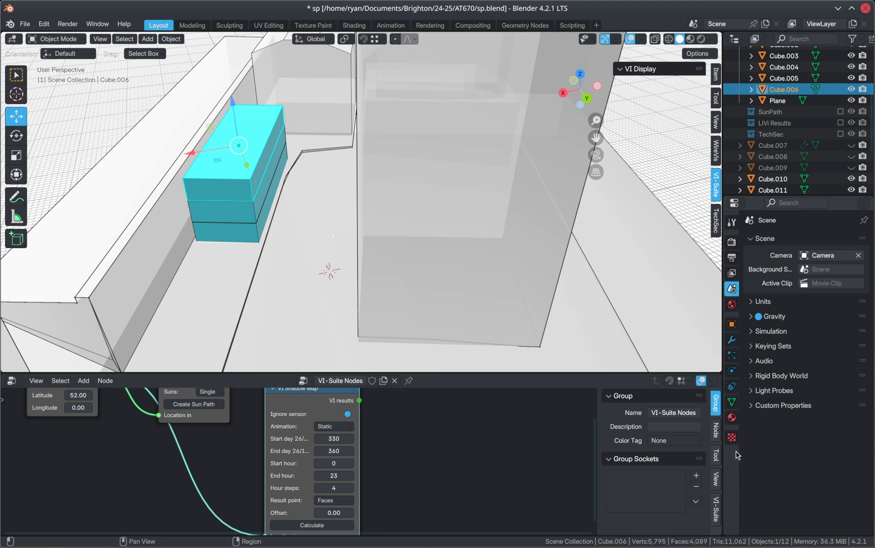
left_click(731, 242)
left_click(732, 304)
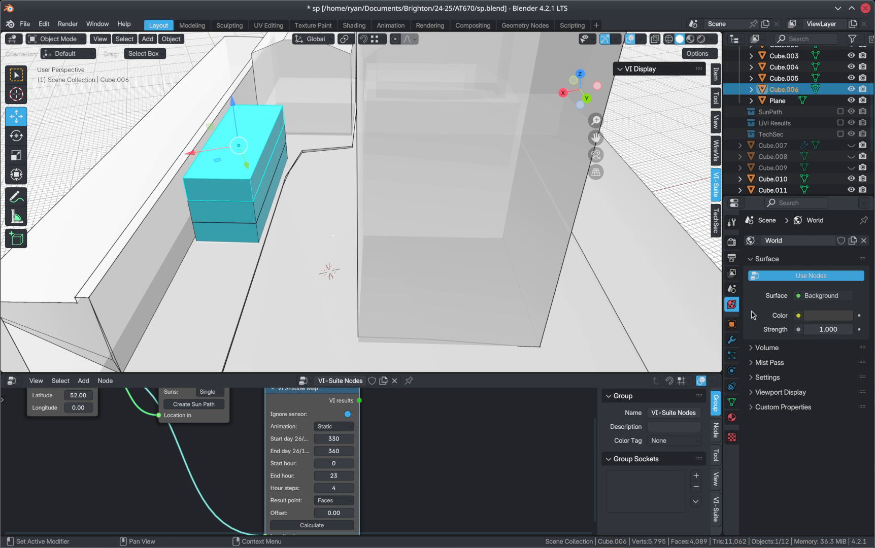
left_click(732, 325)
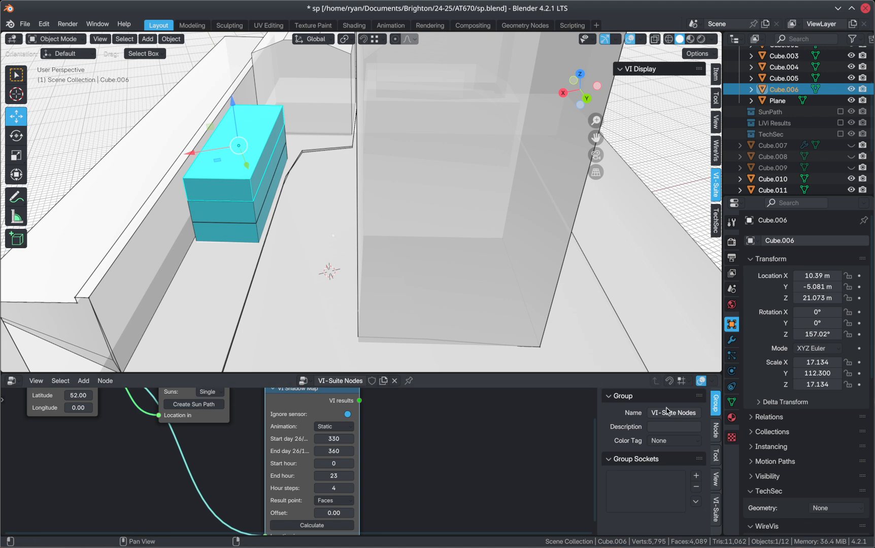
left_click(732, 417)
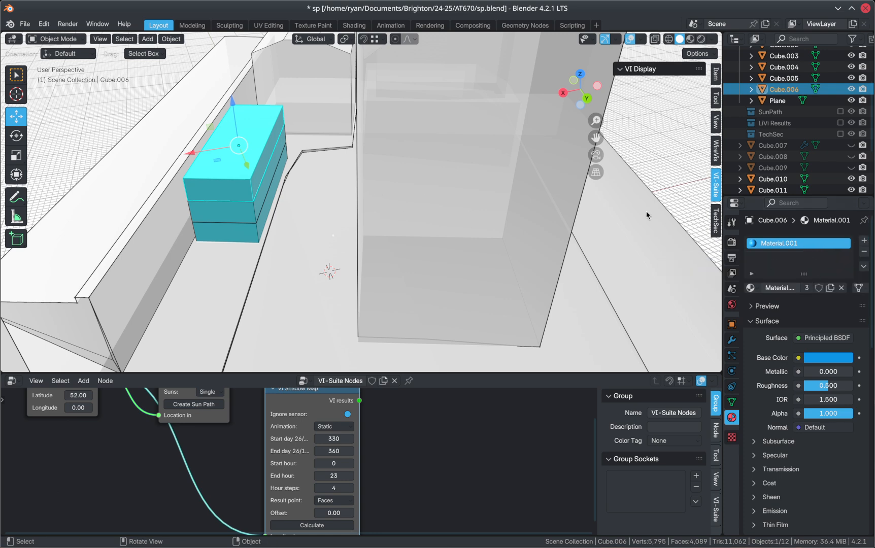
left_click(865, 253)
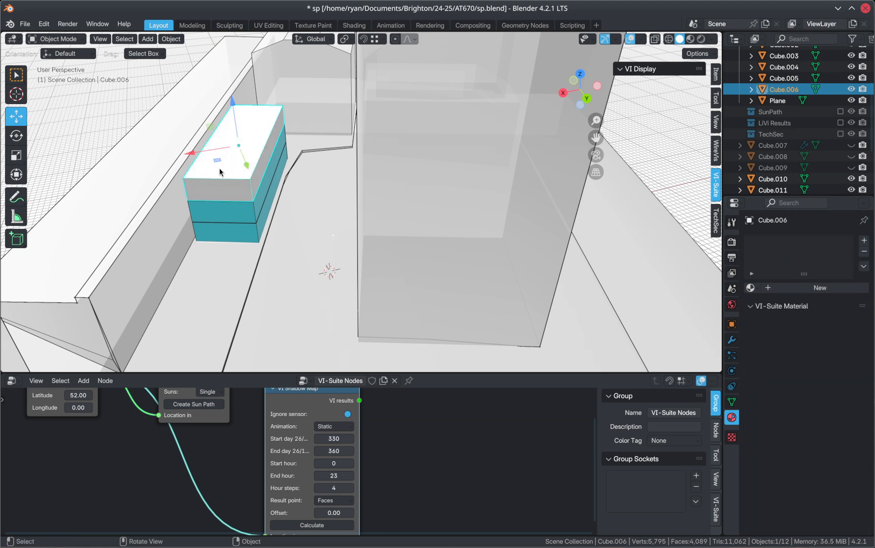
- Add a material slot to Cube.006 and create a new material in it named tf_sensor
left_click(864, 241)
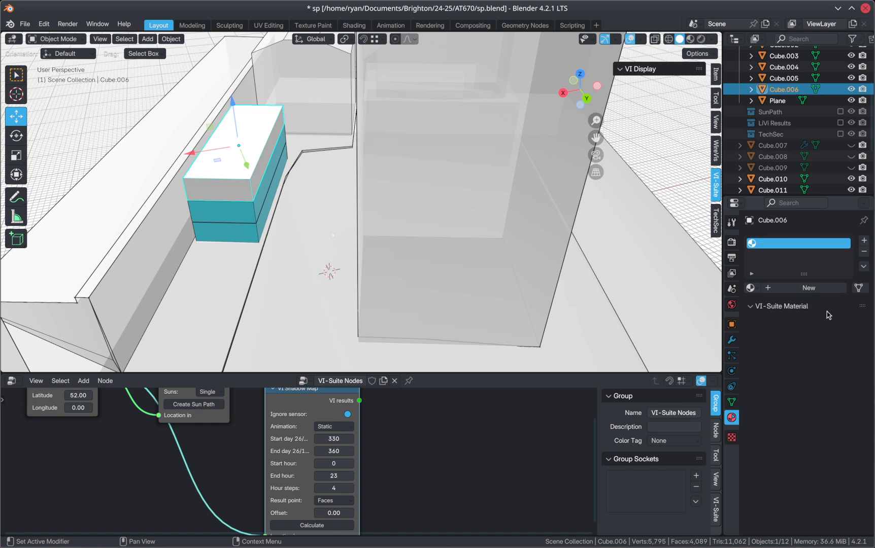
left_click(807, 288)
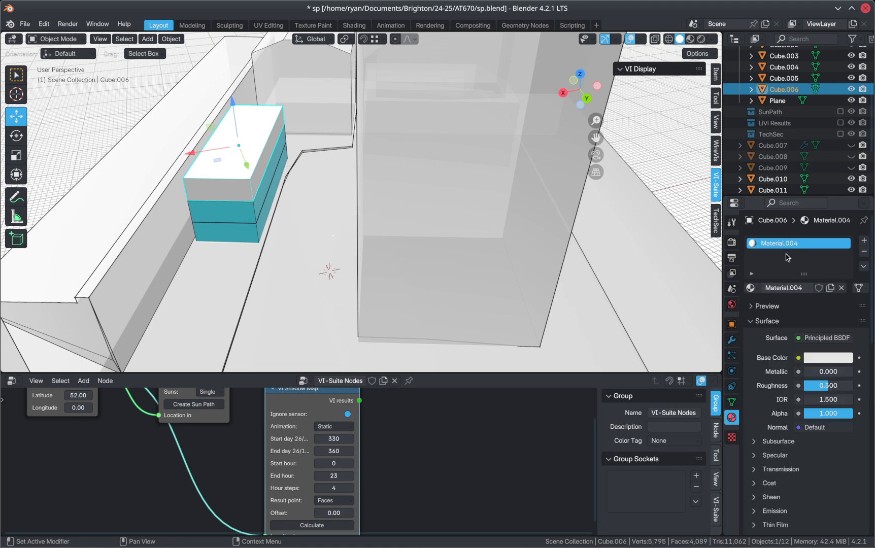
left_click(806, 289)
type("tf_d")
key("Return")
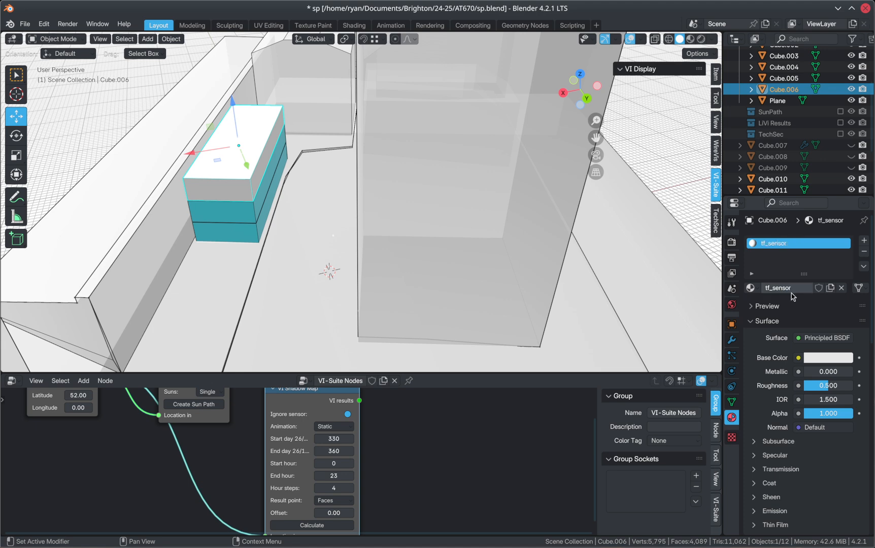
- Set the VI-Suite material type of tf_sensor to Light sensor
left_click(751, 322)
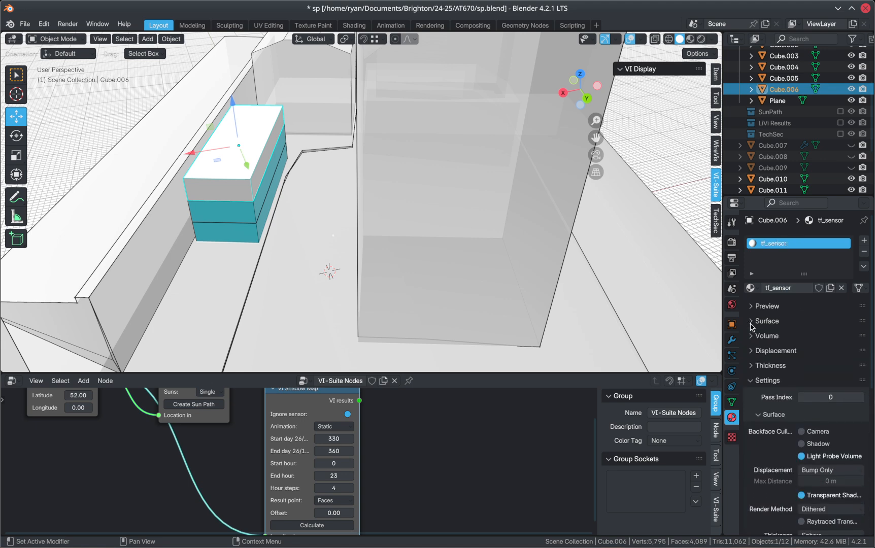
left_click(752, 381)
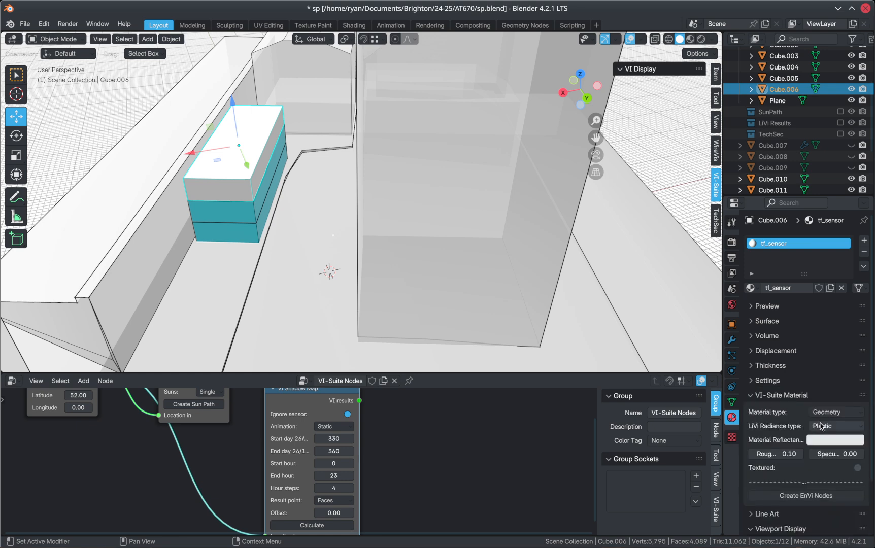
left_click(845, 412)
left_click(830, 438)
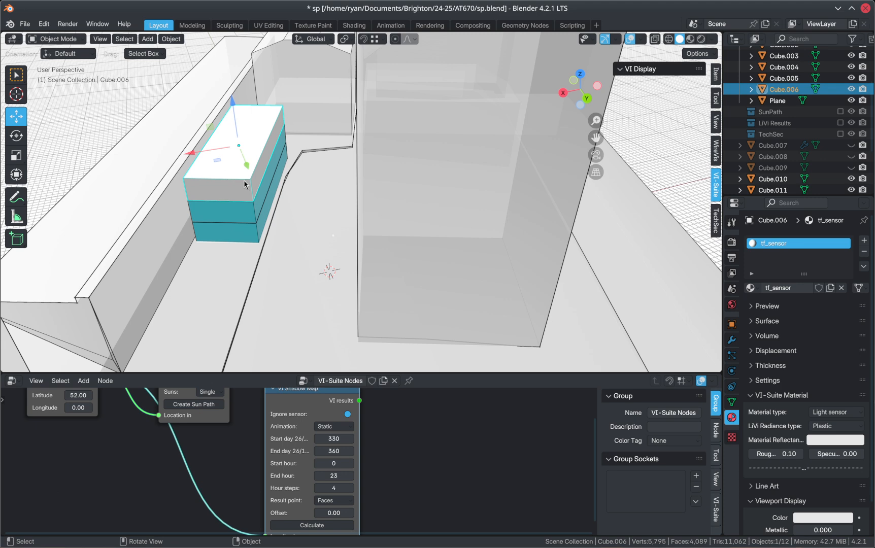
- Check the VI-Suite material type of the ground plane and the surrounding buildings, including Cube.002
left_click(107, 216)
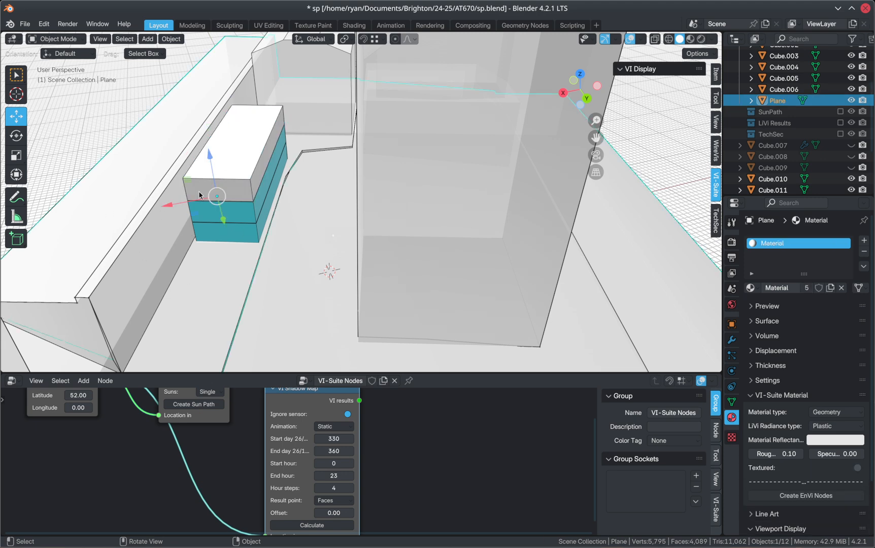
left_click(292, 84)
left_click(416, 111)
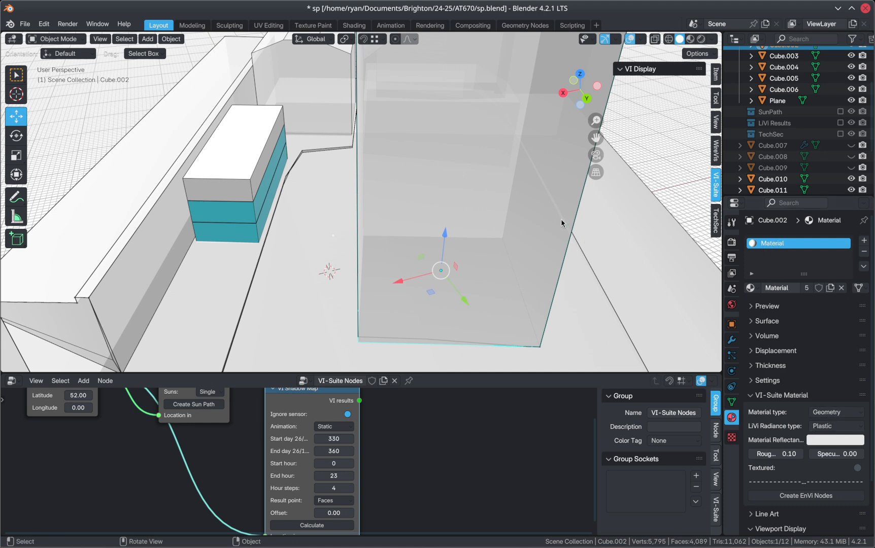
left_click(830, 413)
scroll(241, 143, "down", 3)
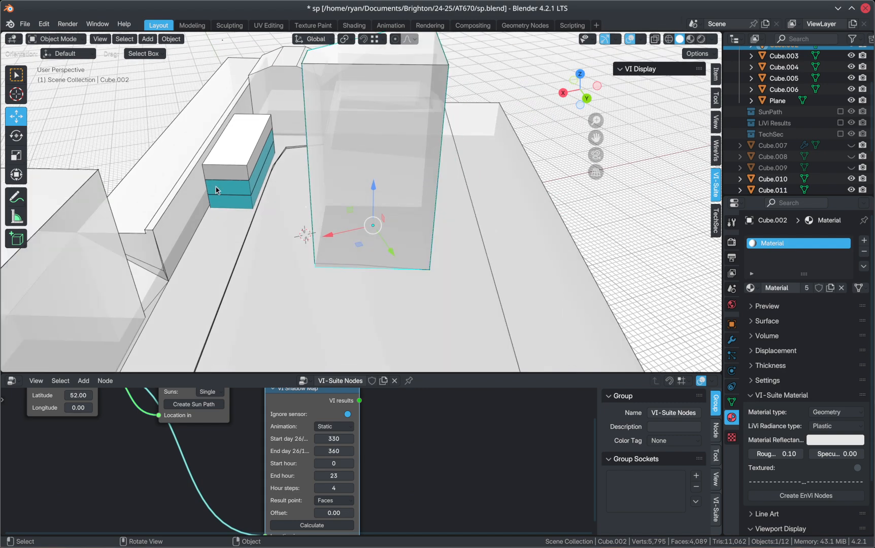
middle_click_drag(216, 189, 239, 178)
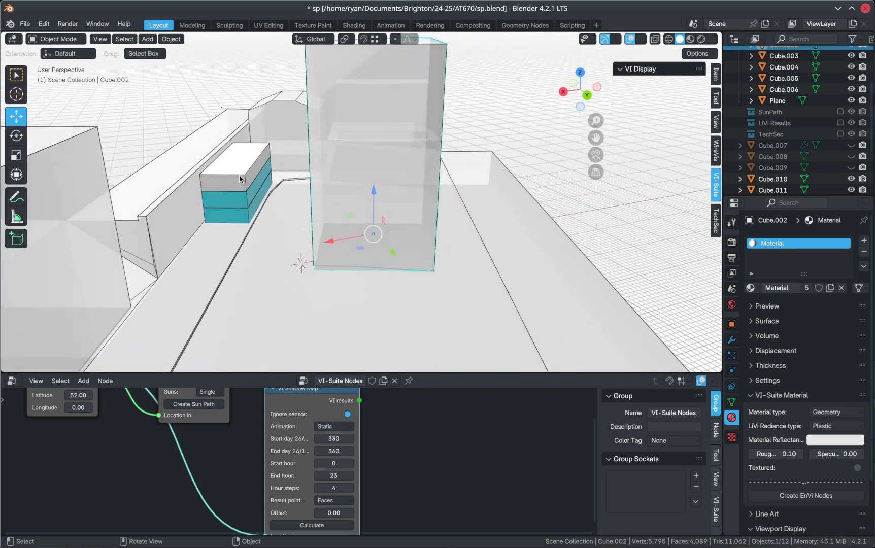
middle_click_drag(295, 172, 263, 194, "shift")
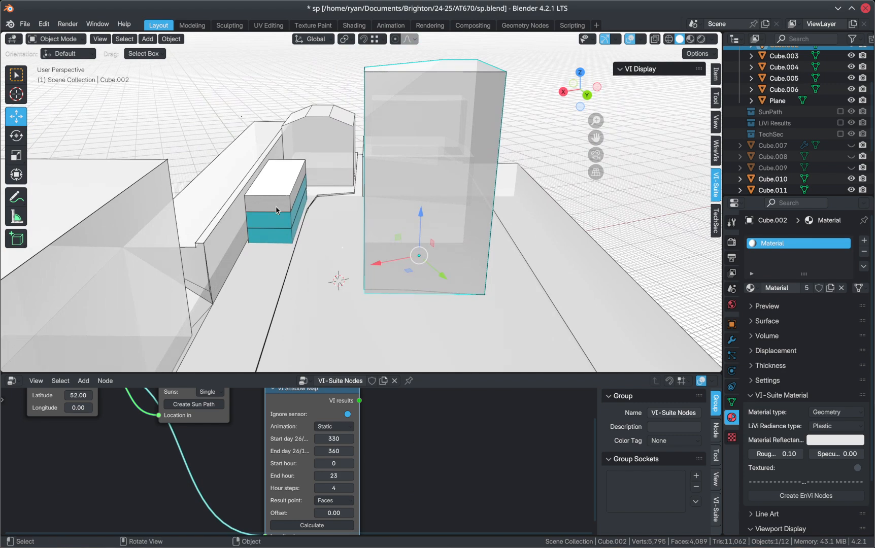
scroll(276, 210, "up", 2)
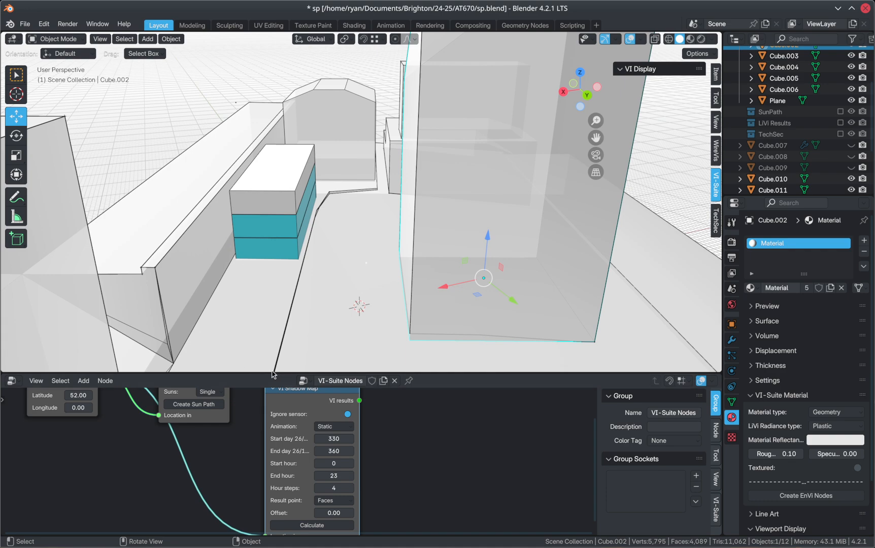
- Enlarge the node editor and delete the VI Sun Path, VI Shadow Map and VI Location nodes
left_click_drag(273, 374, 271, 203)
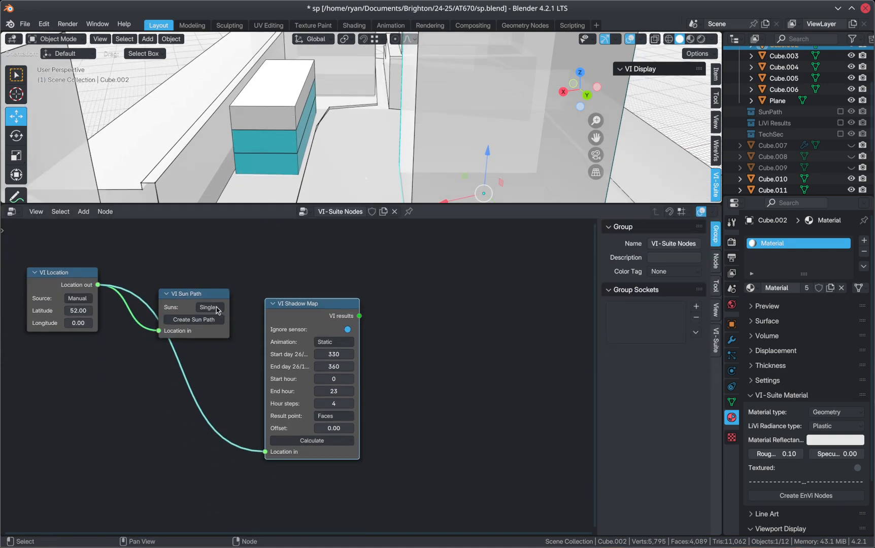
left_click(200, 299)
key("x")
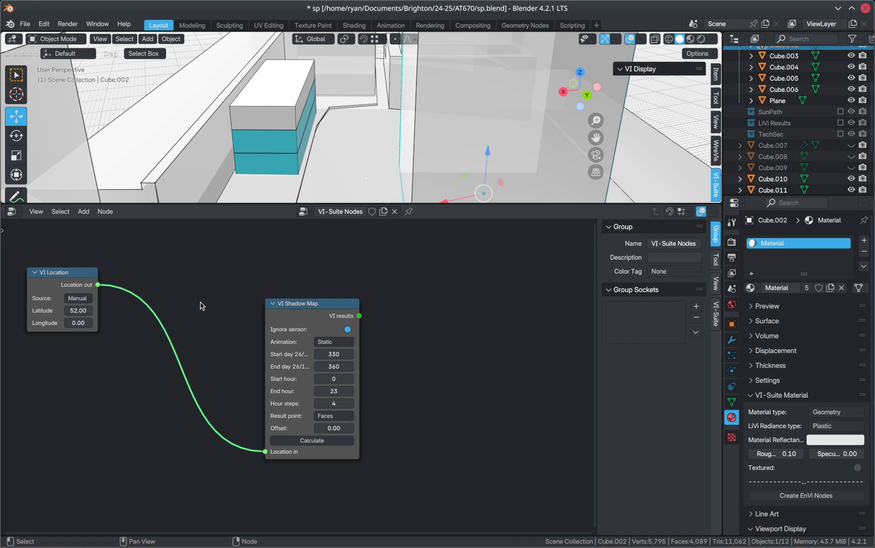
left_click(309, 307)
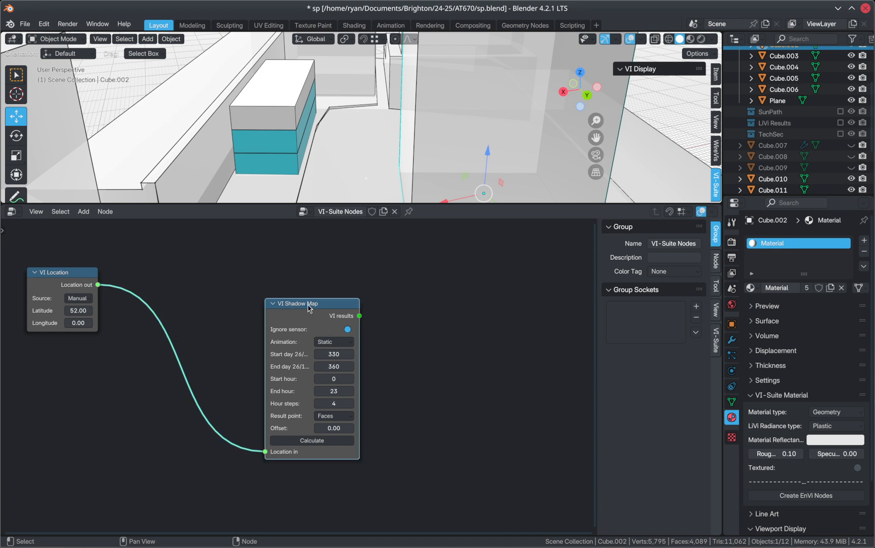
key("x")
left_click(67, 278)
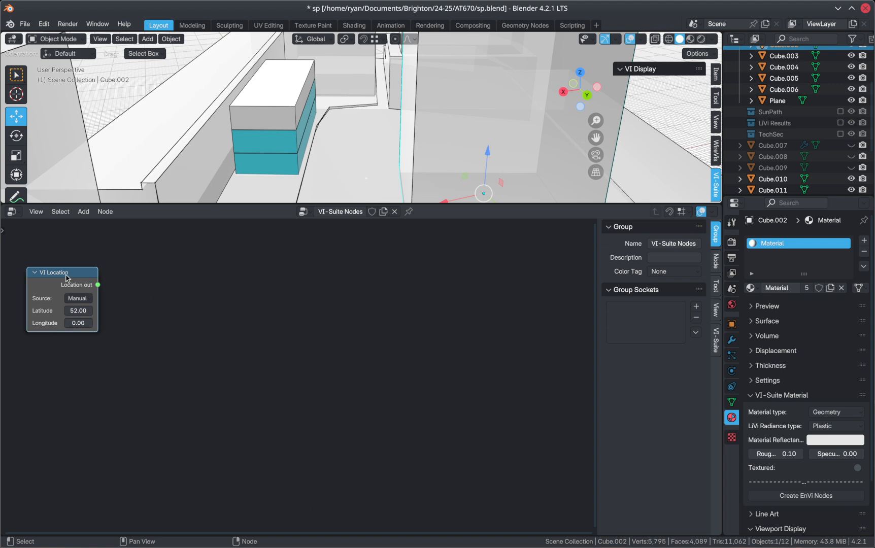
key("x")
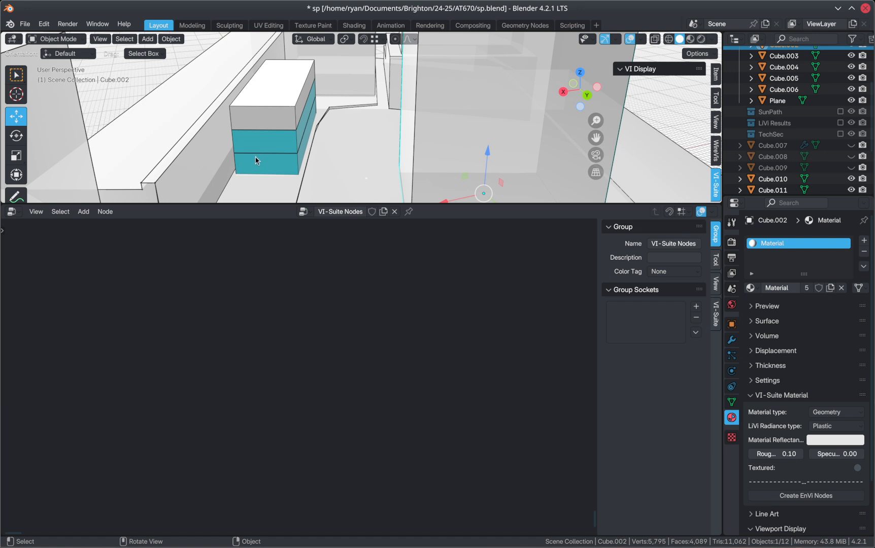
- Add a VI Location input node to the empty VI-Suite node tree and widen it
left_click(84, 212)
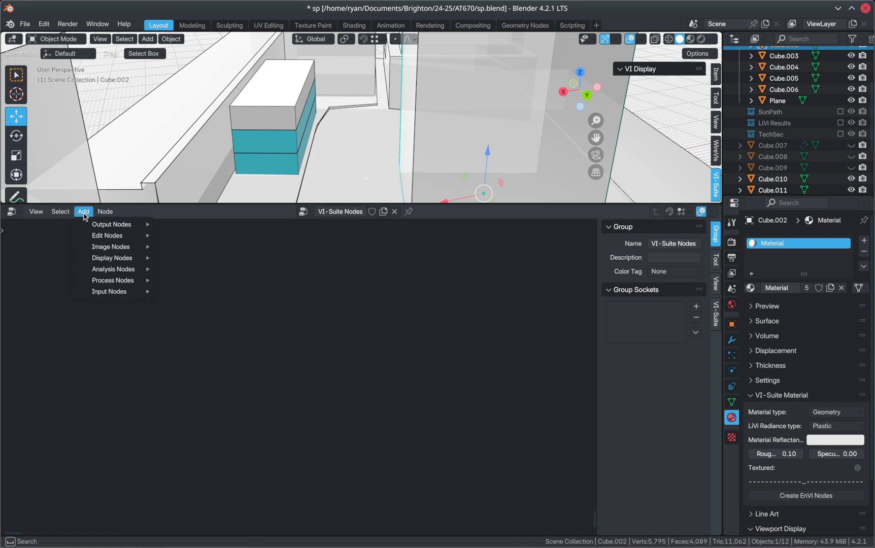
mouse_move(108, 291)
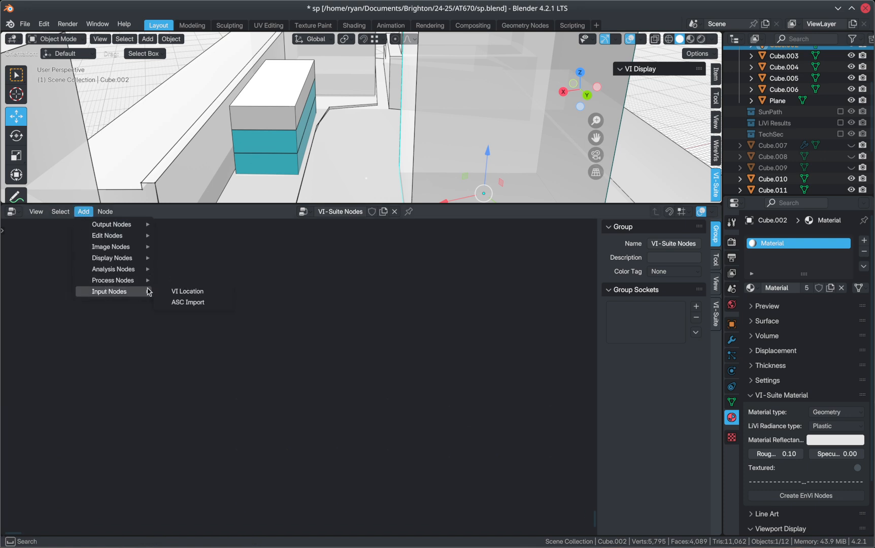
left_click(179, 292)
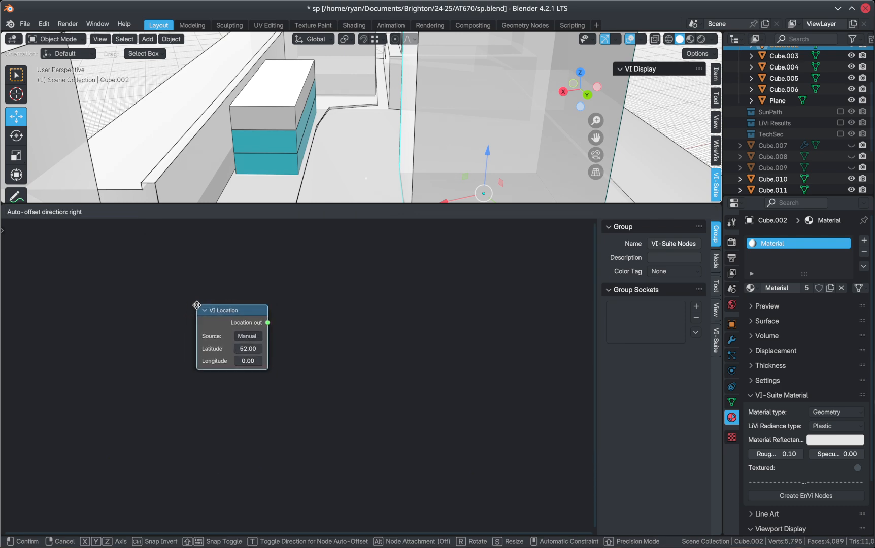
left_click(196, 307)
scroll(212, 330, "up", 5)
middle_click_drag(211, 327, 159, 308)
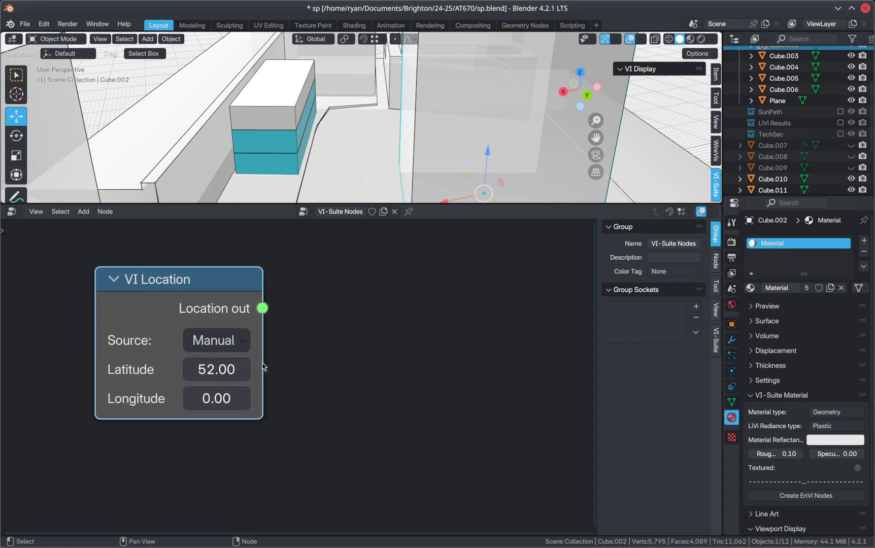
left_click_drag(256, 360, 302, 358)
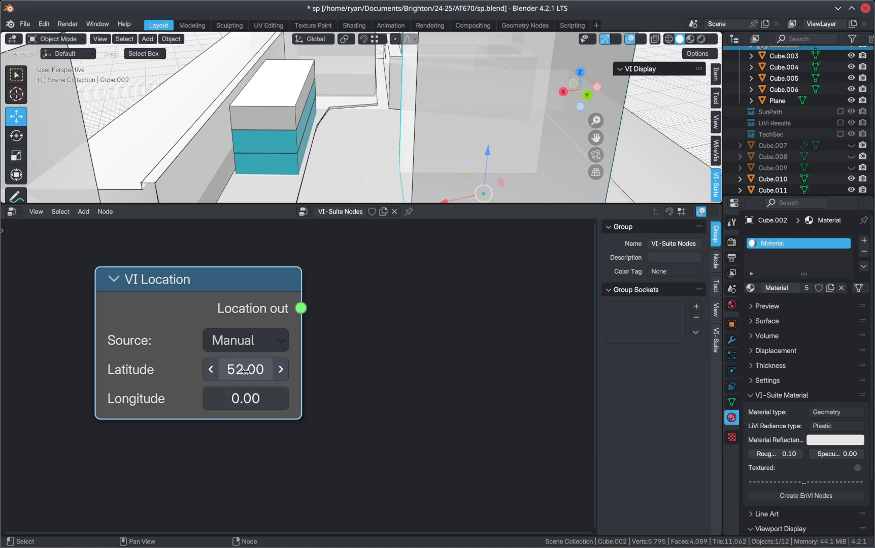
- Add a VI Shadow Map analysis node to the node tree beside the VI Location node
scroll(246, 370, "down", 3)
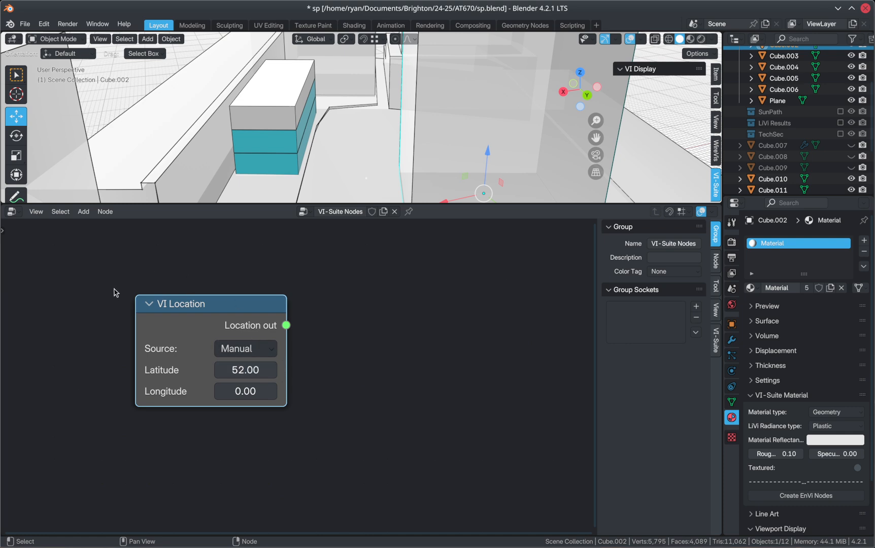
left_click(85, 214)
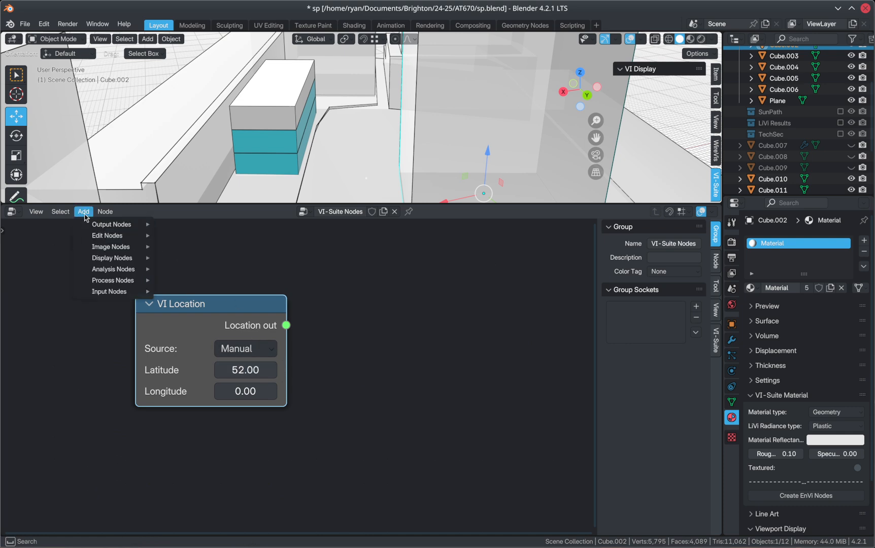
mouse_move(100, 274)
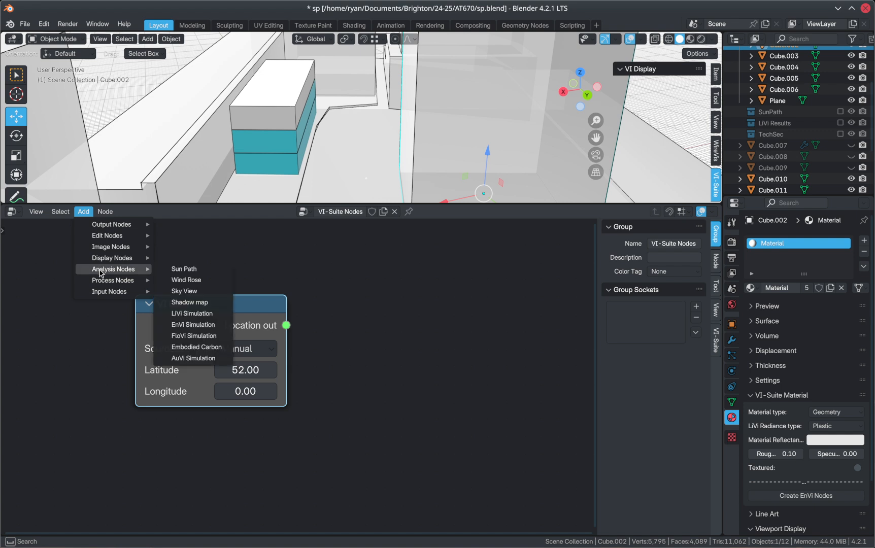
left_click(207, 302)
left_click(394, 269)
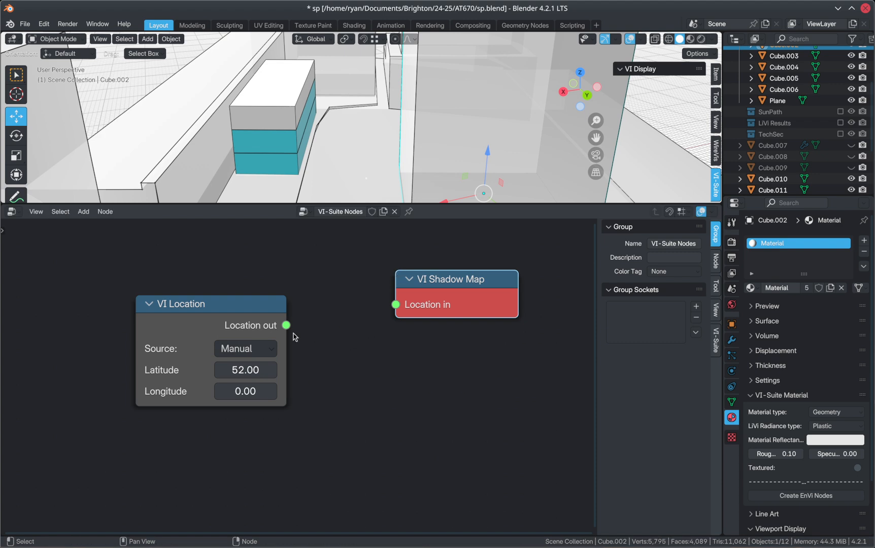
- Link the VI Location node's Location out to the VI Shadow Map's Location in and widen the shadow map node
left_click(280, 329)
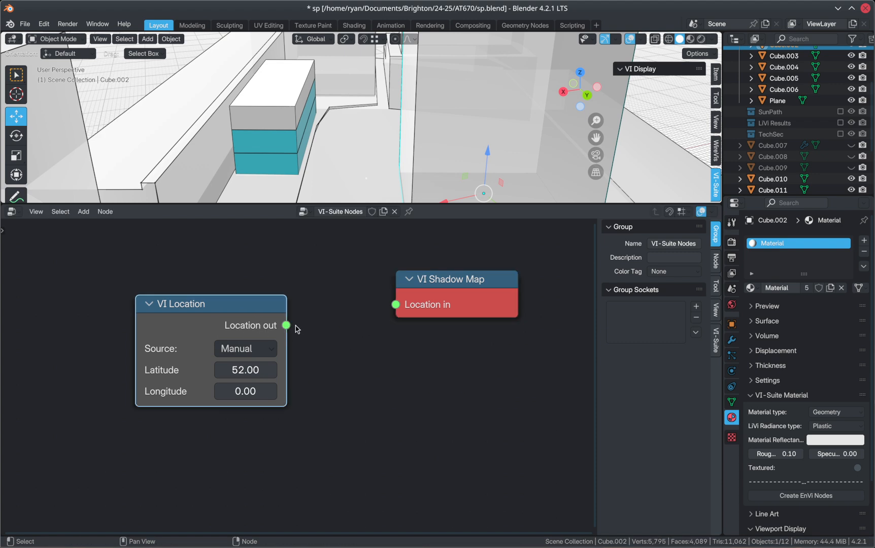
left_click_drag(294, 328, 396, 304)
middle_click_drag(375, 361, 258, 332)
left_click_drag(400, 367, 471, 369)
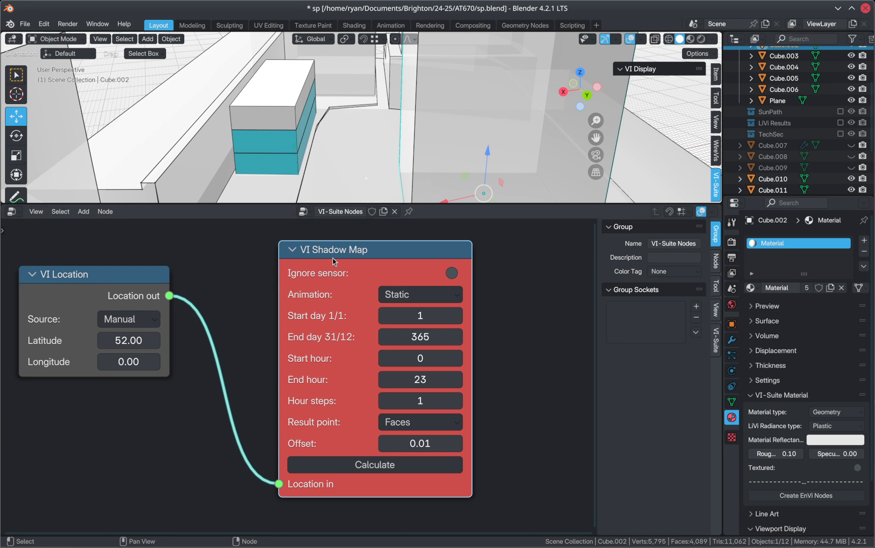
- Make the VI Shadow Map ignore other sensor surfaces and keep its animation set to Static
left_click(451, 274)
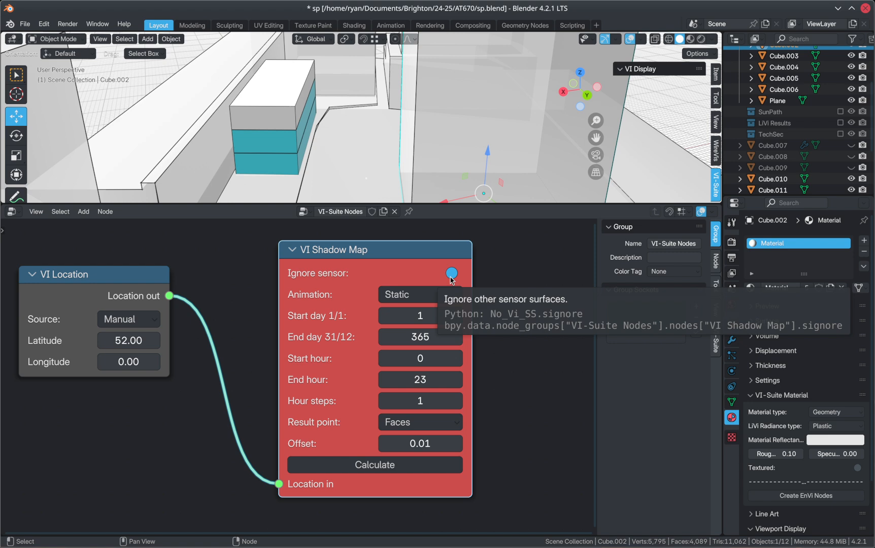
left_click(398, 297)
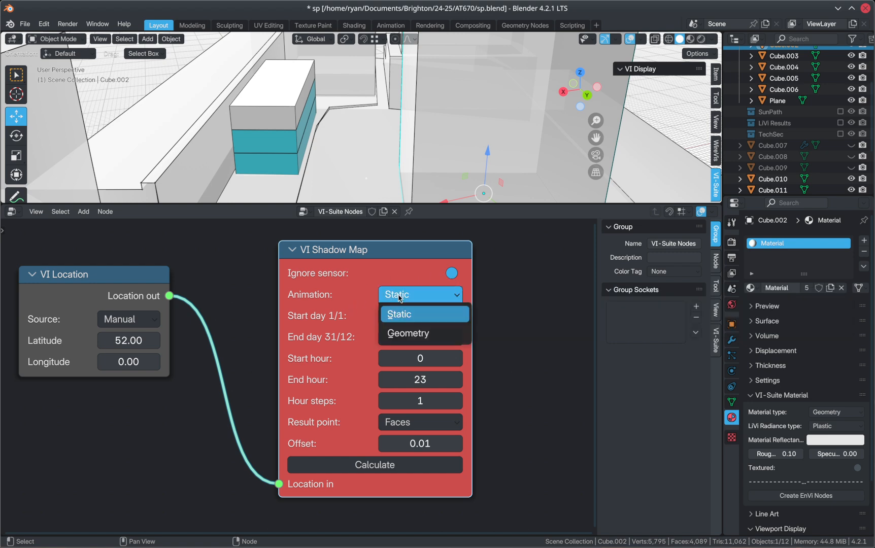
left_click(399, 299)
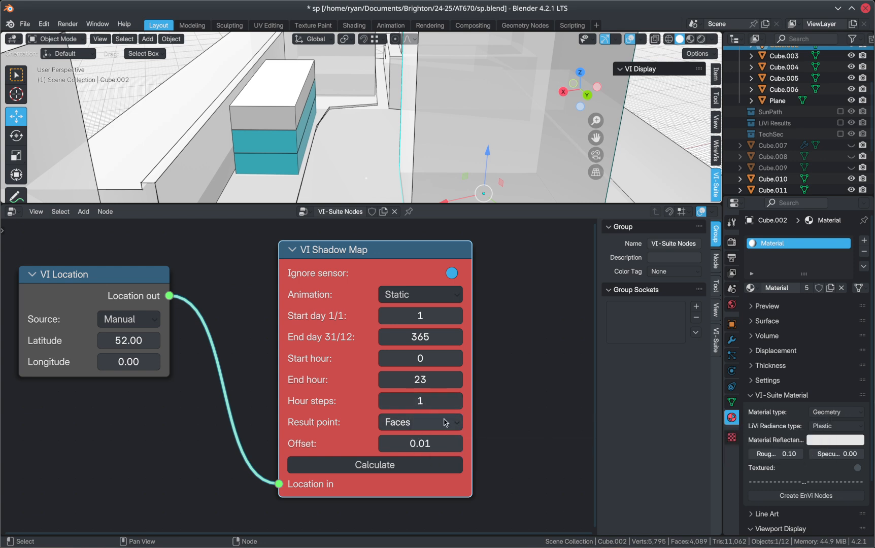
- Set the VI Shadow Map's hour steps to 1 and its offset to 0.01
left_click(457, 401)
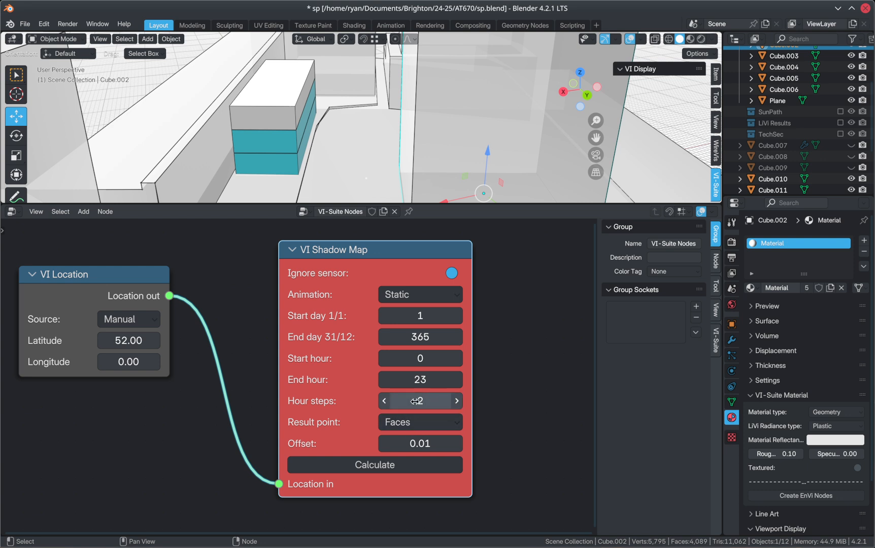
left_click(384, 401)
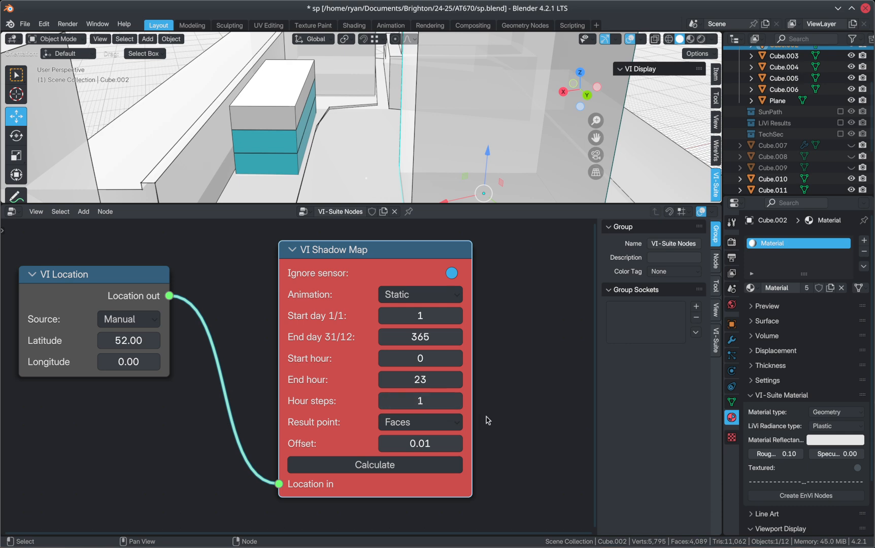
middle_click_drag(496, 428, 476, 389)
scroll(429, 384, "up", 1)
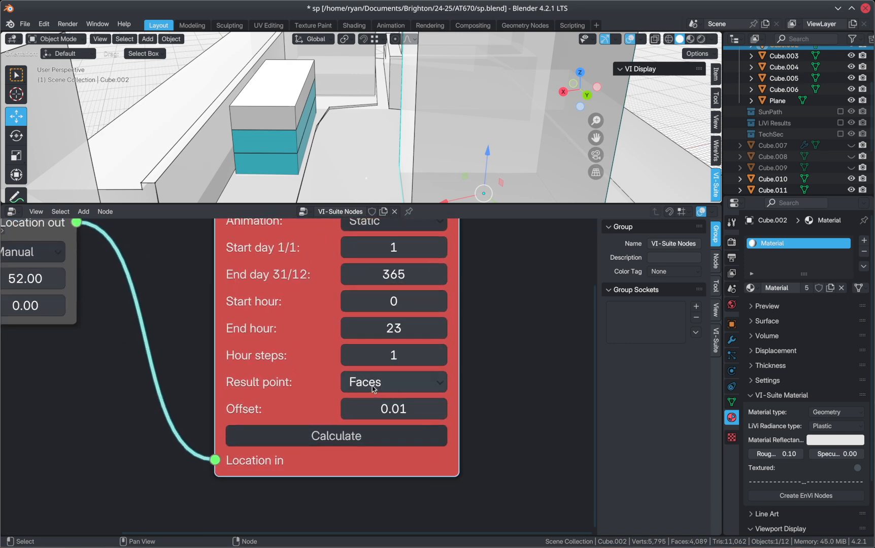
scroll(469, 403, "down", 2)
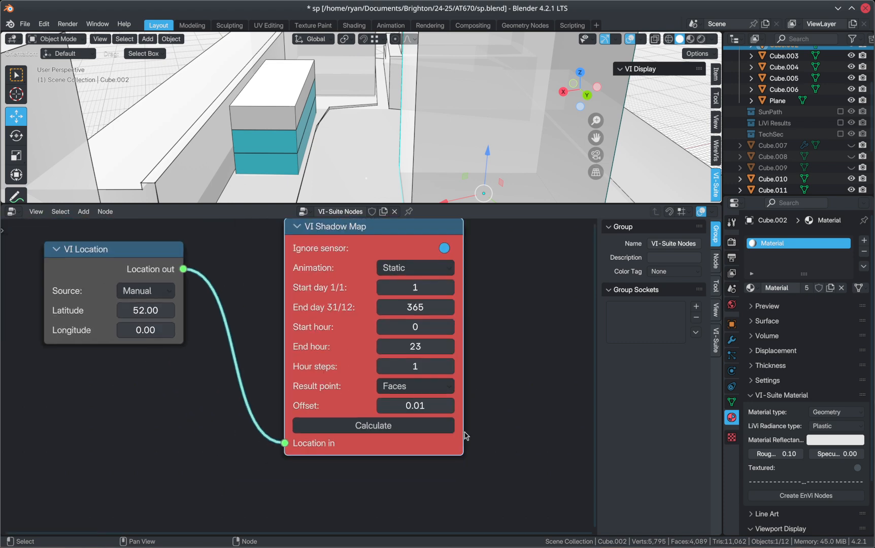
middle_click_drag(486, 392, 461, 399)
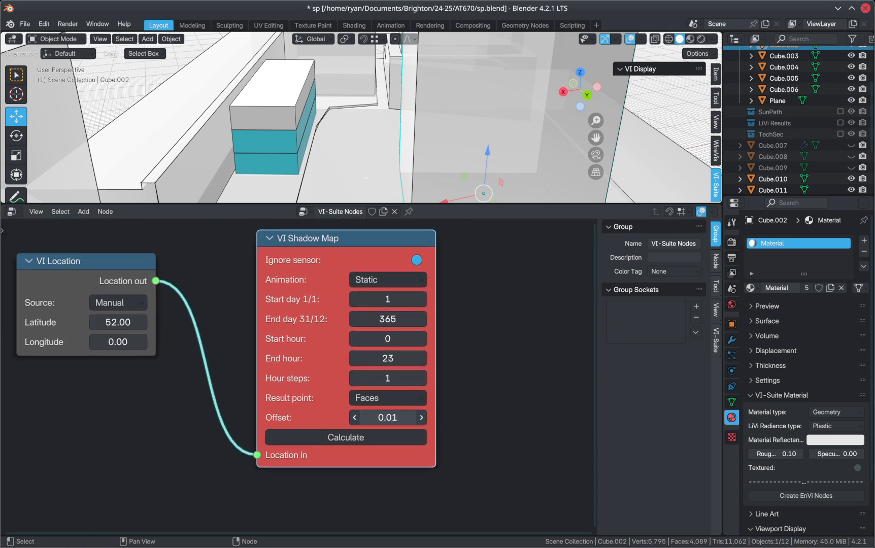
left_click(421, 418)
type("0.01")
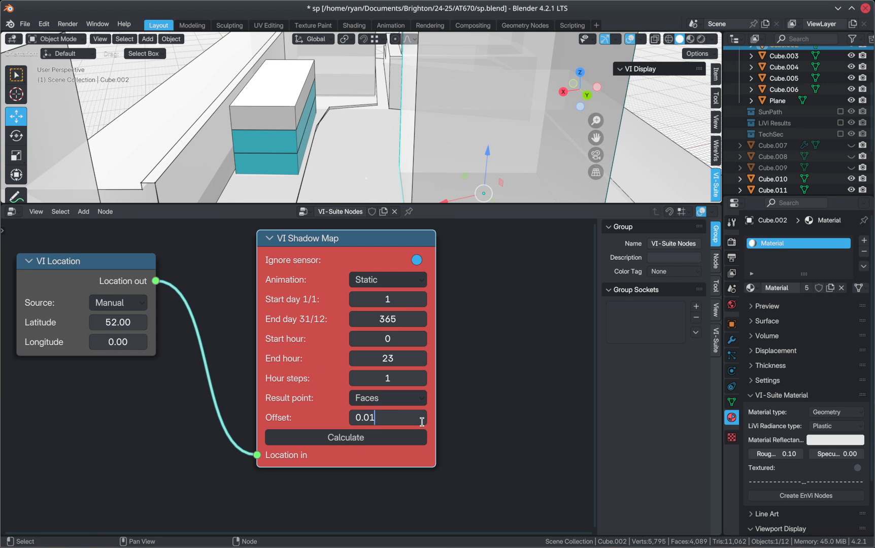
key("Return")
scroll(471, 389, "down", 2)
middle_click_drag(482, 381, 437, 371)
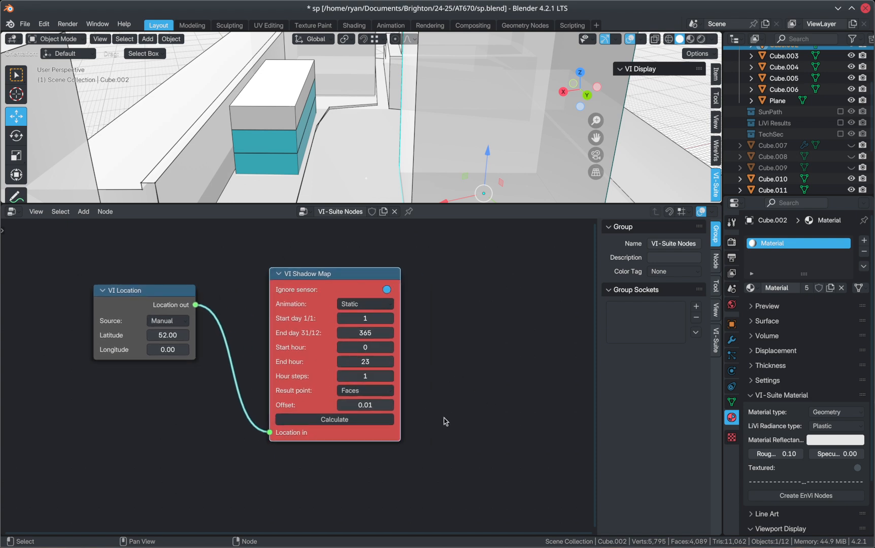
- Calculate the shadow map and display its results in an enlarged 3D viewport
left_click(355, 420)
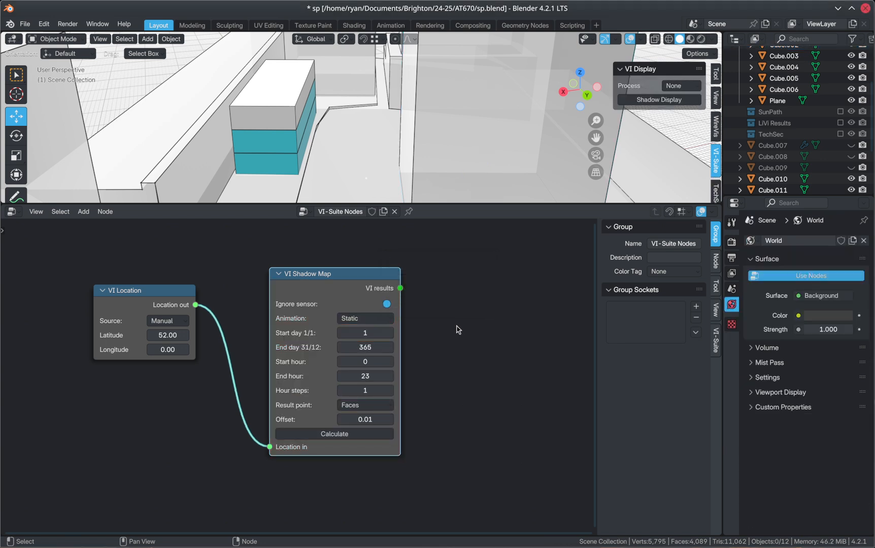
left_click_drag(463, 209, 467, 472)
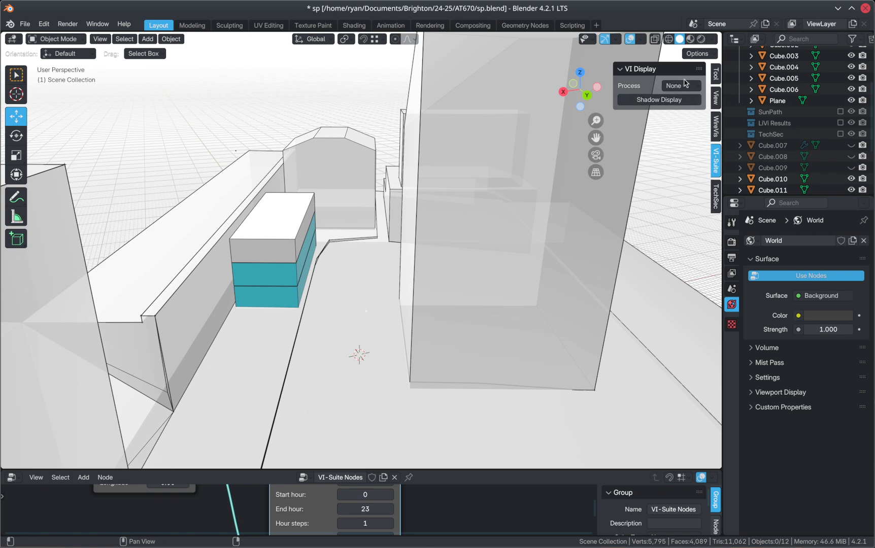
left_click(656, 101)
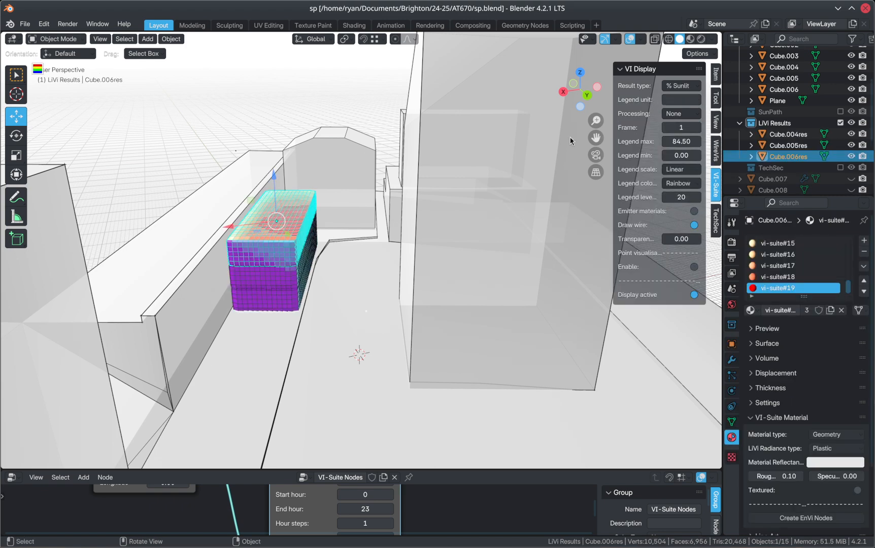
- Examine the sunlit percentages on the sensor building up close, with the results legend opened and enlarged
middle_click_drag(321, 239, 256, 235)
scroll(257, 235, "up", 5)
middle_click_drag(300, 265, 282, 250)
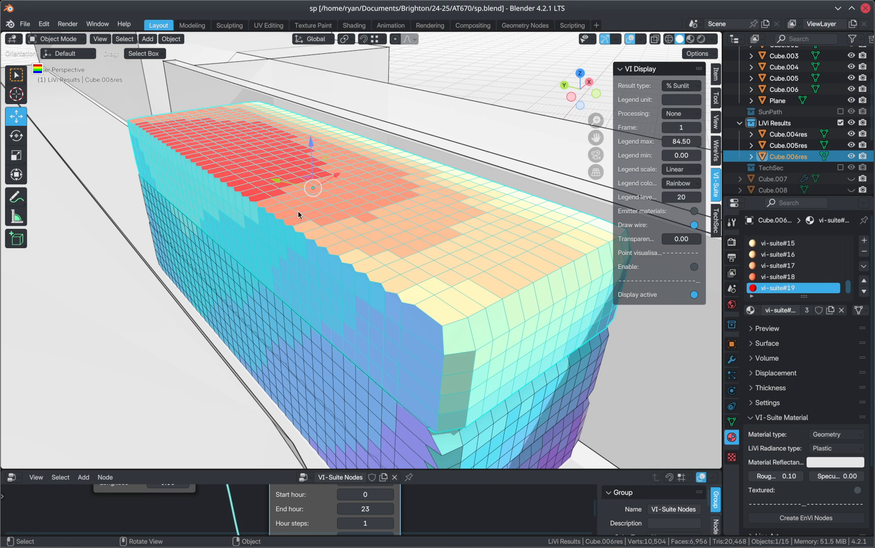
left_click(428, 83)
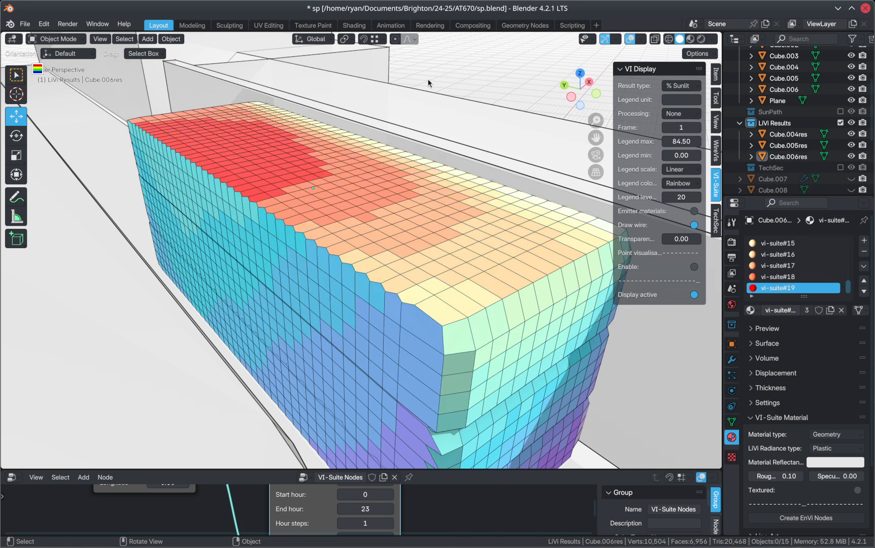
left_click(37, 71)
left_click_drag(64, 188, 84, 349)
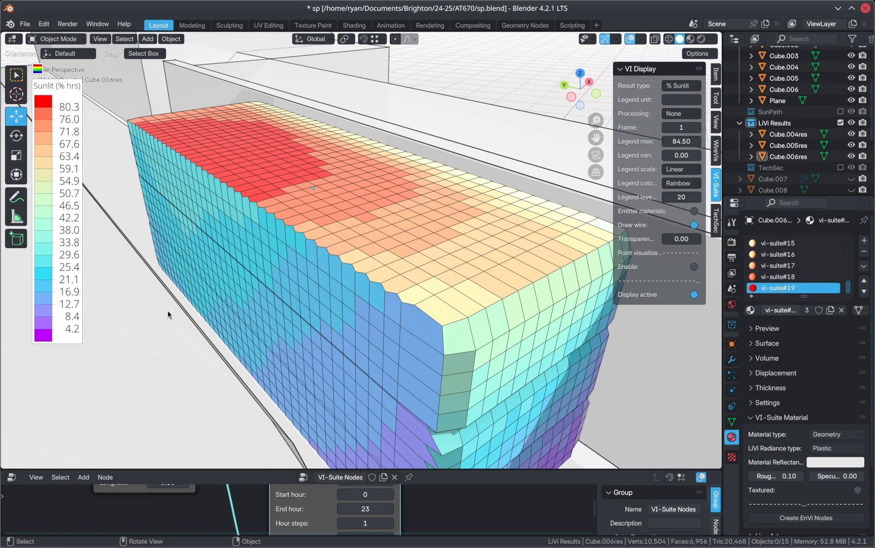
scroll(414, 277, "down", 2)
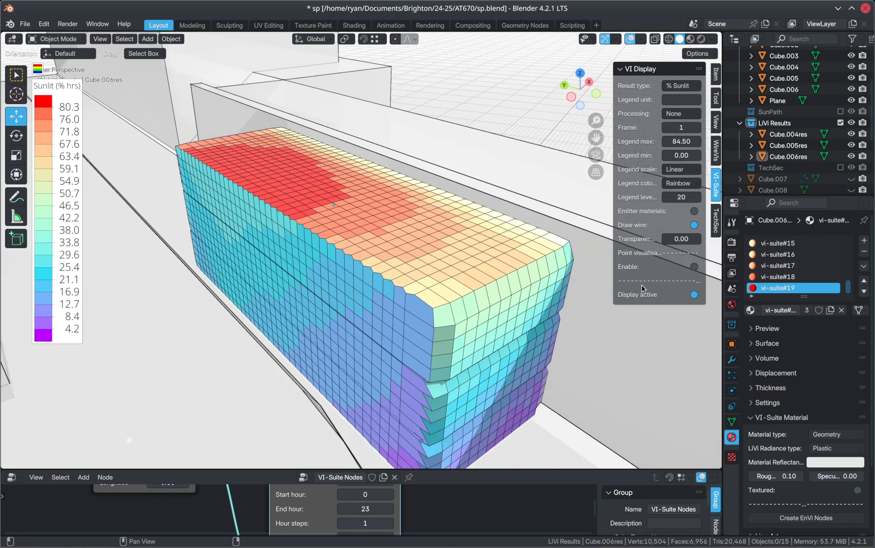
- Deactivate the results display, enlarge the node editor and set the VI Shadow Map offset to 0.001
left_click(693, 295)
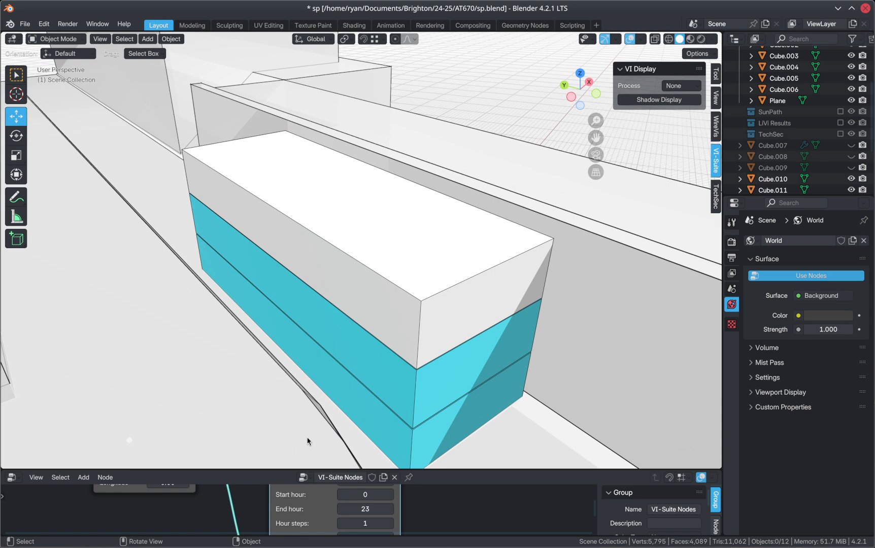
left_click_drag(270, 470, 271, 278)
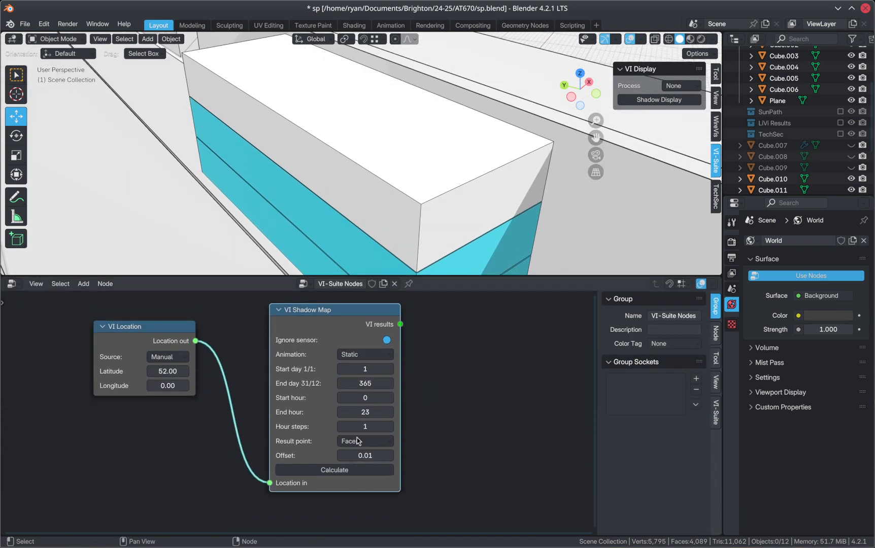
left_click(379, 456)
type("0.001")
key("Return")
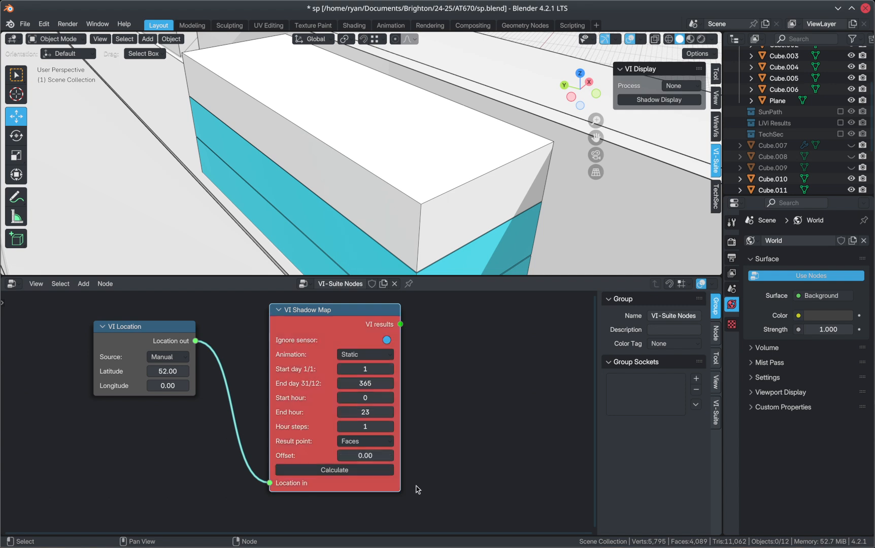
- Recalculate the shadow map and display the new results on the building
left_click(338, 470)
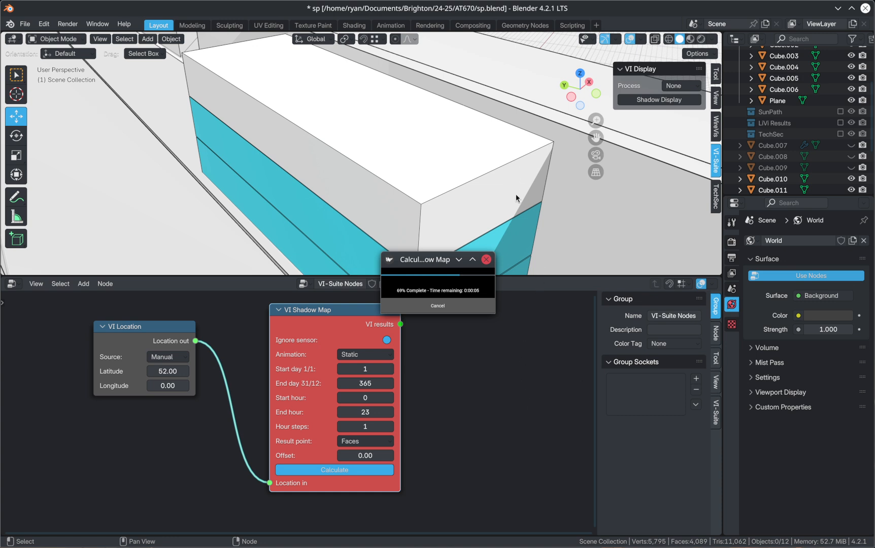
left_click(672, 101)
scroll(424, 160, "down", 4)
middle_click_drag(423, 161, 457, 173)
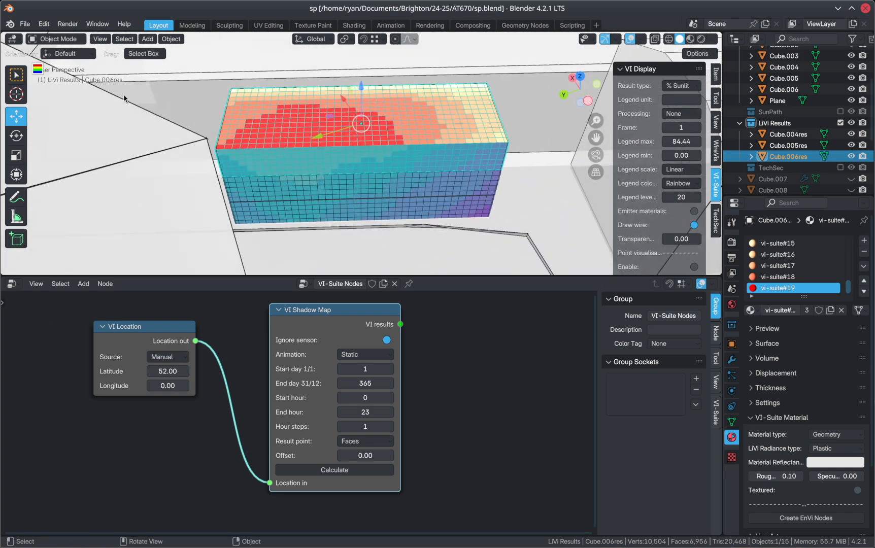
- Open the Sunlit (% hrs) legend, place it just beside the building and enlarge it until its values are readable
left_click(37, 72)
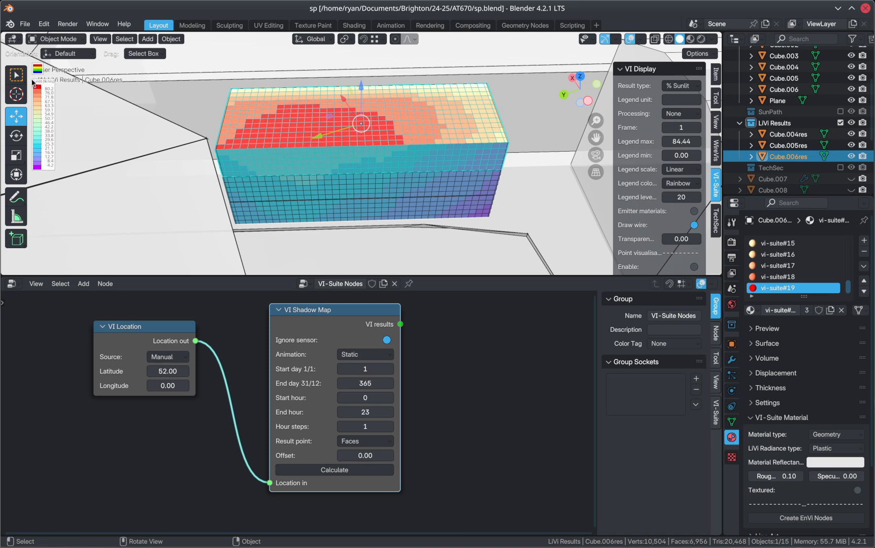
left_click_drag(33, 81, 152, 77)
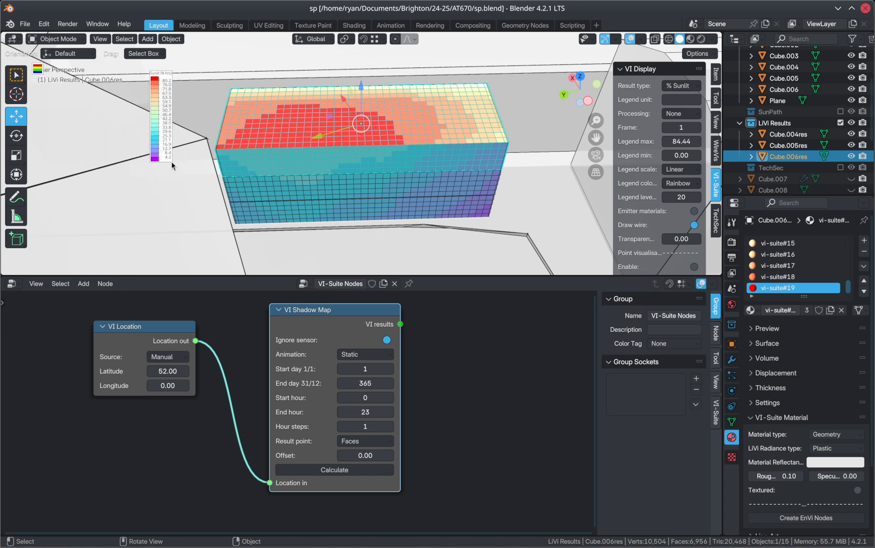
left_click_drag(172, 161, 202, 274)
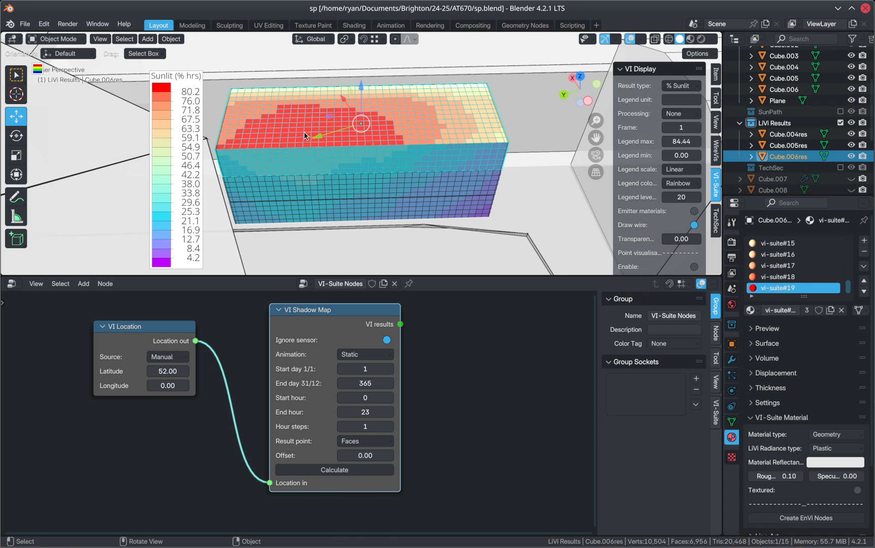
- Examine the sunlit percentages on the building's roof and facades from several angles
left_click(321, 66)
middle_click_drag(363, 148, 339, 146)
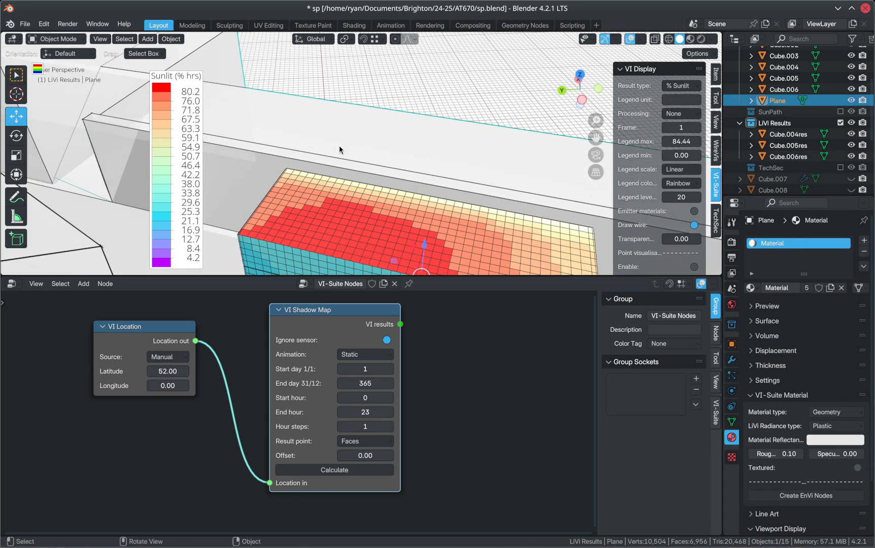
left_click(355, 209)
middle_click_drag(375, 218, 372, 179)
left_click(445, 91)
scroll(392, 163, "up", 3)
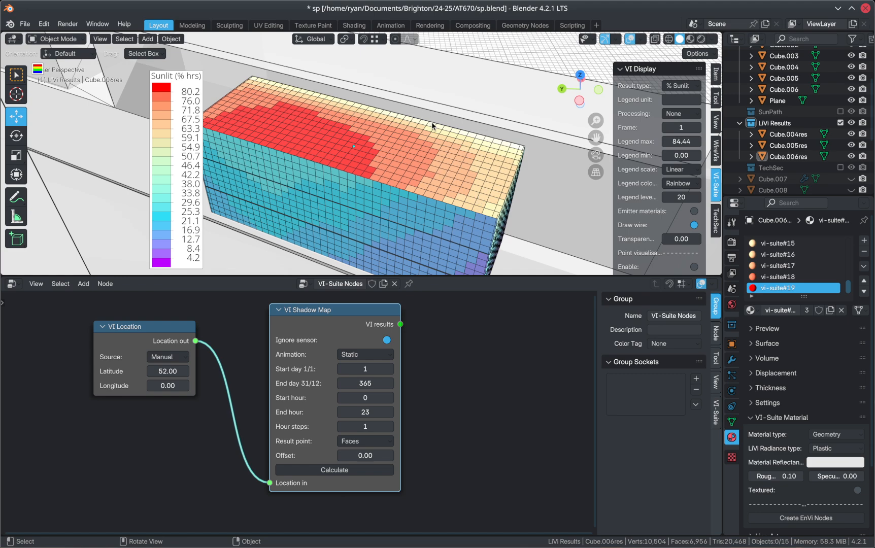
middle_click_drag(407, 181, 388, 163)
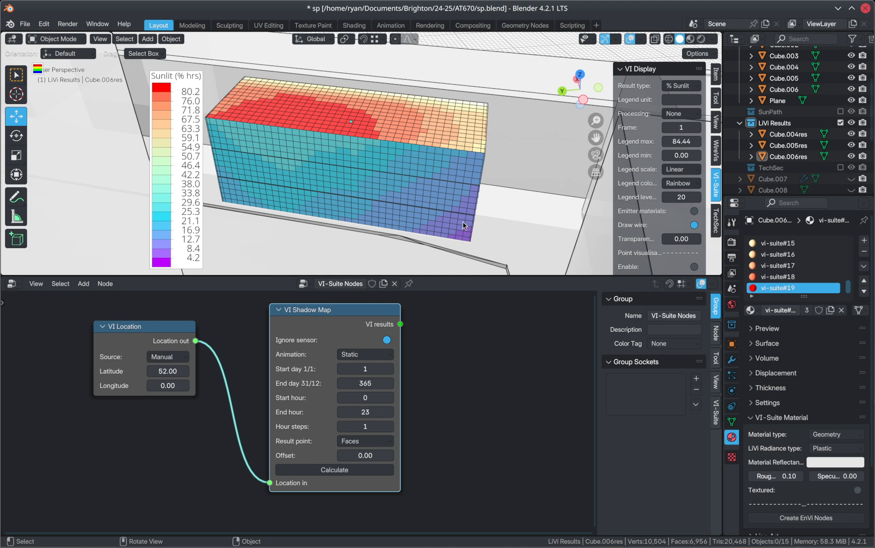
middle_click_drag(438, 192, 338, 204)
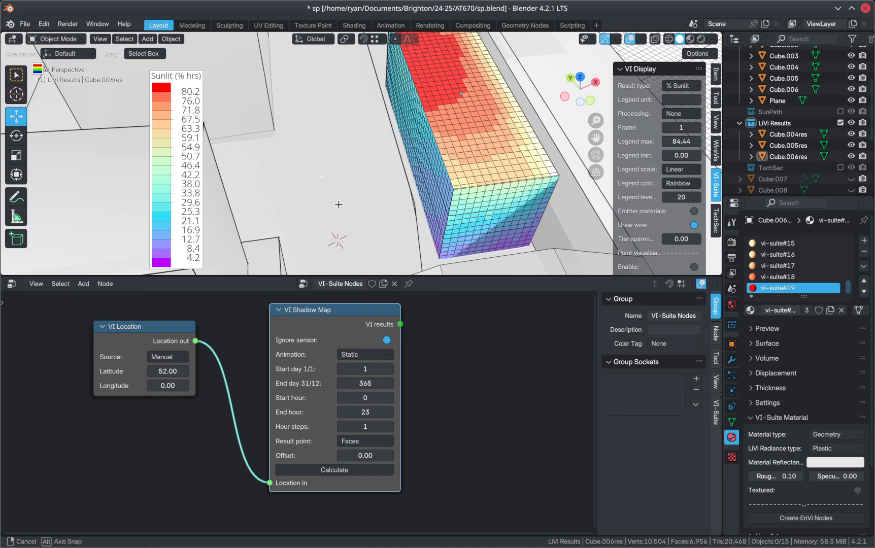
- Compare the sunlit-hours colours on the building's end walls and long facades from opposite sides
middle_click_drag(488, 198, 456, 194, "shift")
scroll(451, 188, "up", 2)
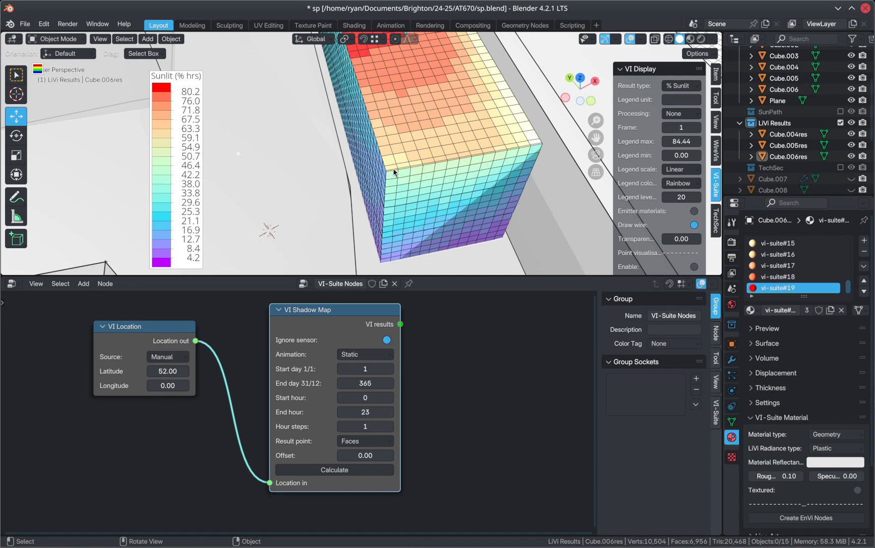
scroll(373, 162, "down", 3)
middle_click_drag(357, 133, 417, 131)
middle_click_drag(325, 105, 439, 89)
middle_click_drag(309, 138, 352, 165, "shift")
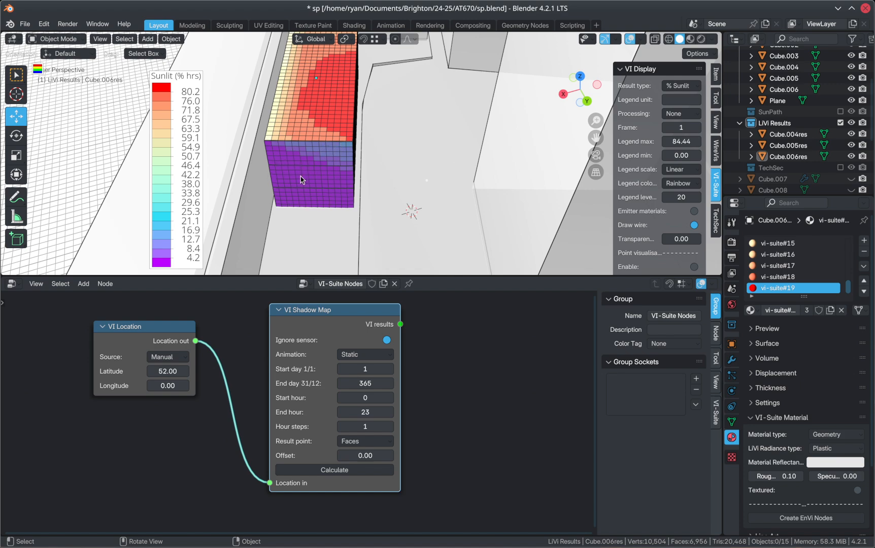
middle_click_drag(309, 162, 240, 155)
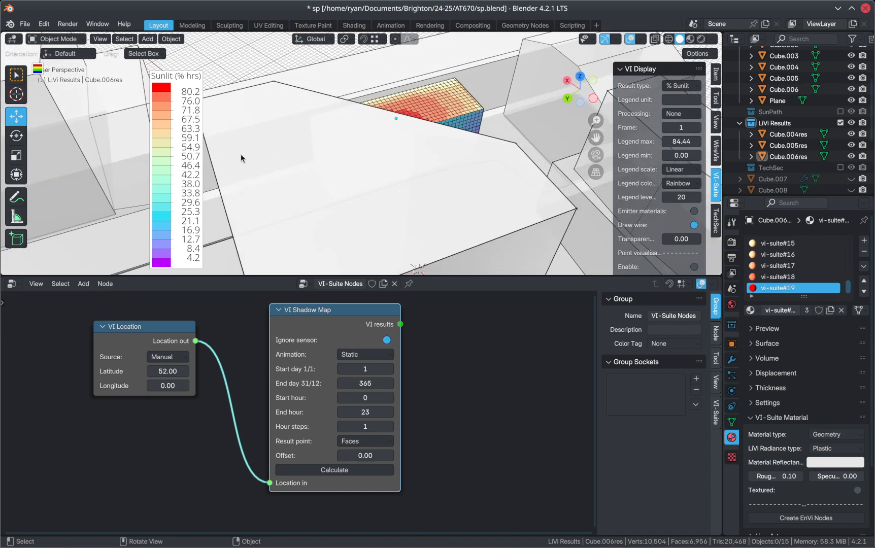
middle_click_drag(404, 171, 320, 162)
middle_click_drag(519, 181, 419, 137, "shift")
scroll(419, 138, "down", 1)
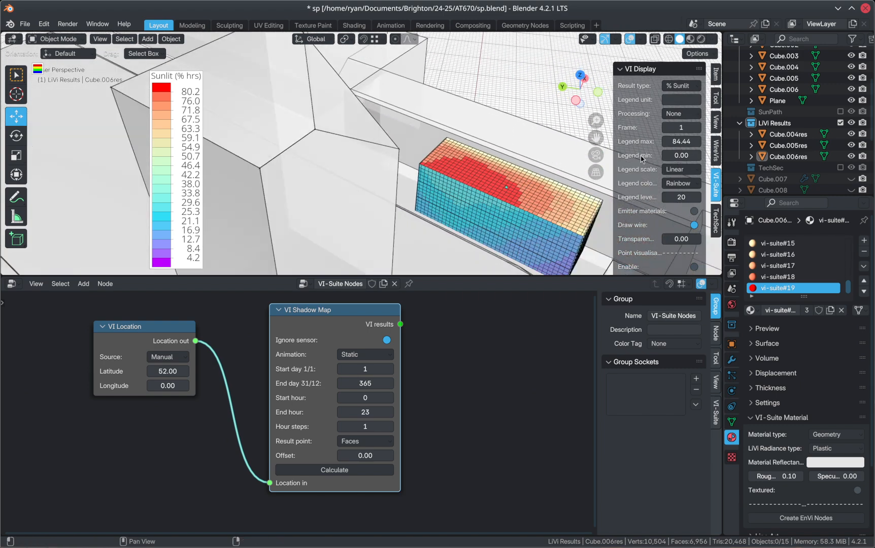
middle_click_drag(516, 192, 463, 211, "shift")
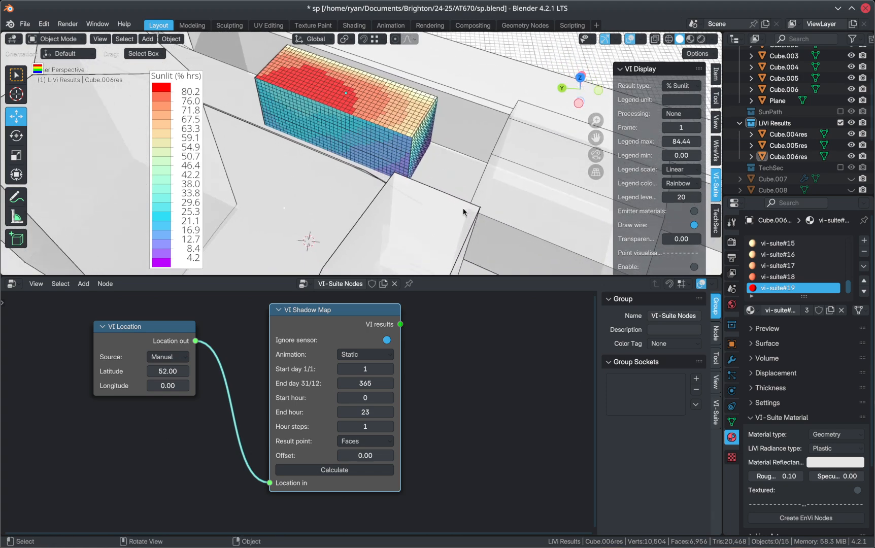
middle_click_drag(412, 114, 420, 145, "shift")
scroll(421, 146, "up", 3)
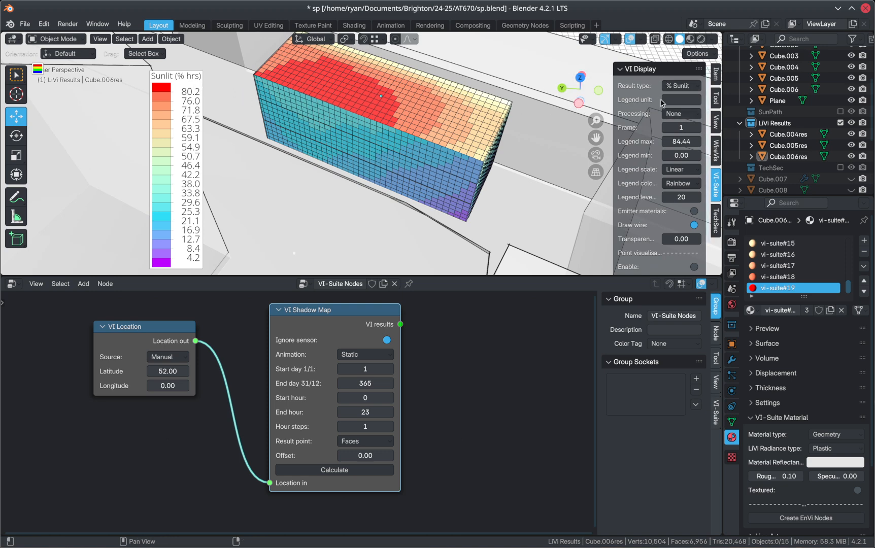
- Check which result types are available for the display, keeping % Sunlit
left_click(685, 88)
left_click(682, 97)
left_click(684, 87)
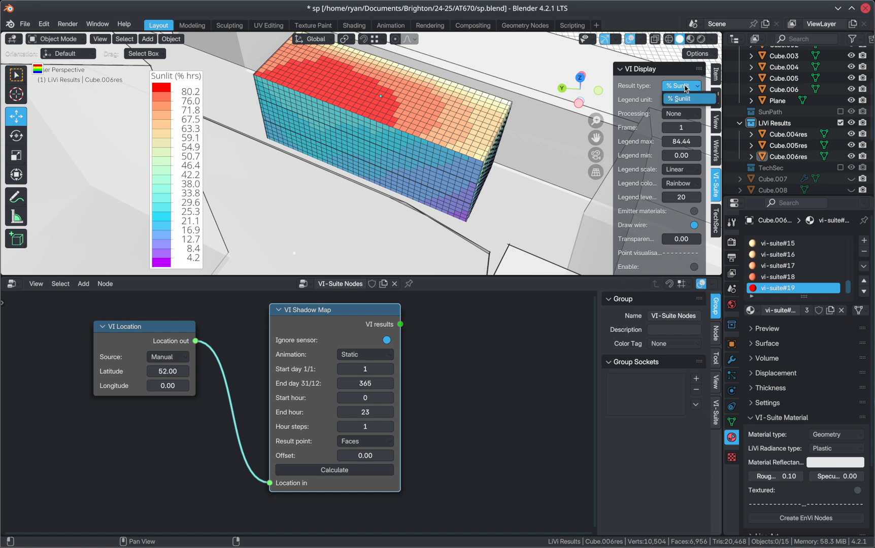
left_click(686, 88)
left_click(684, 87)
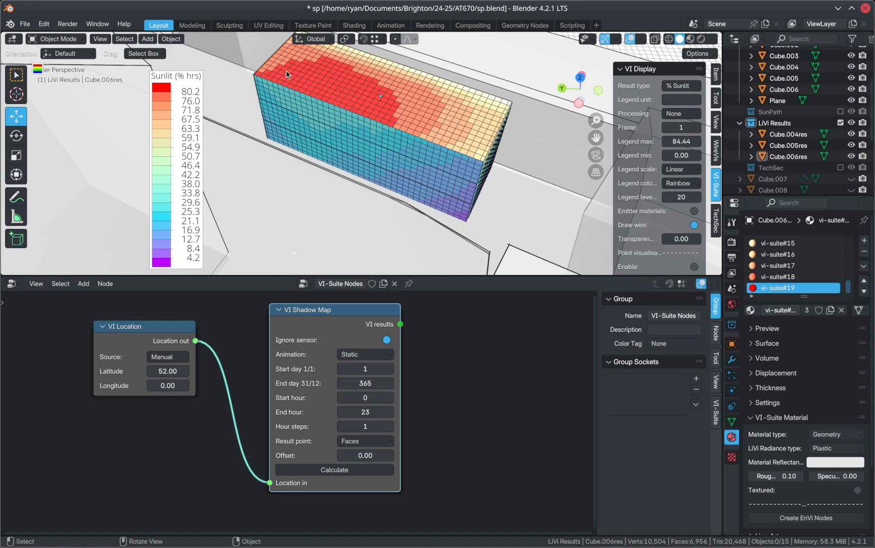
- Set the legend unit to Hello
left_click(678, 102)
type("Hellow")
key("Return")
left_click(691, 98)
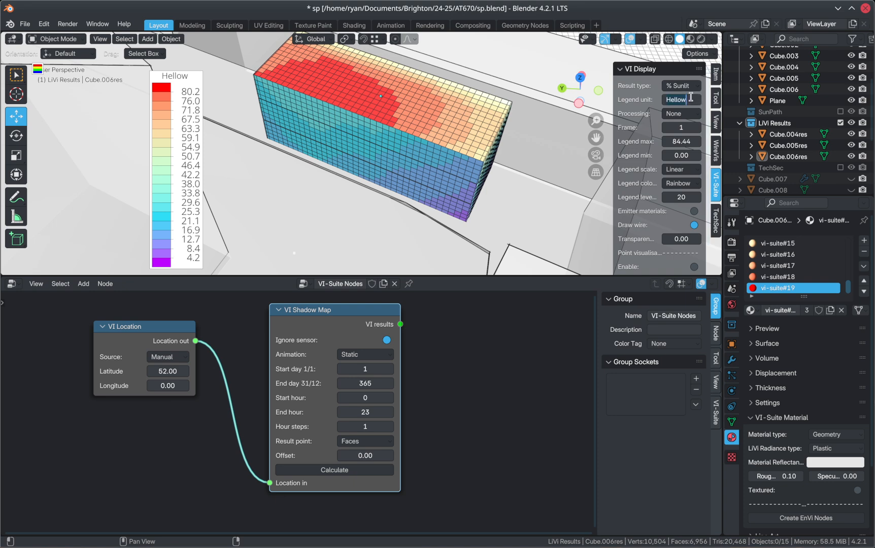
key("BackSpace")
key("Return")
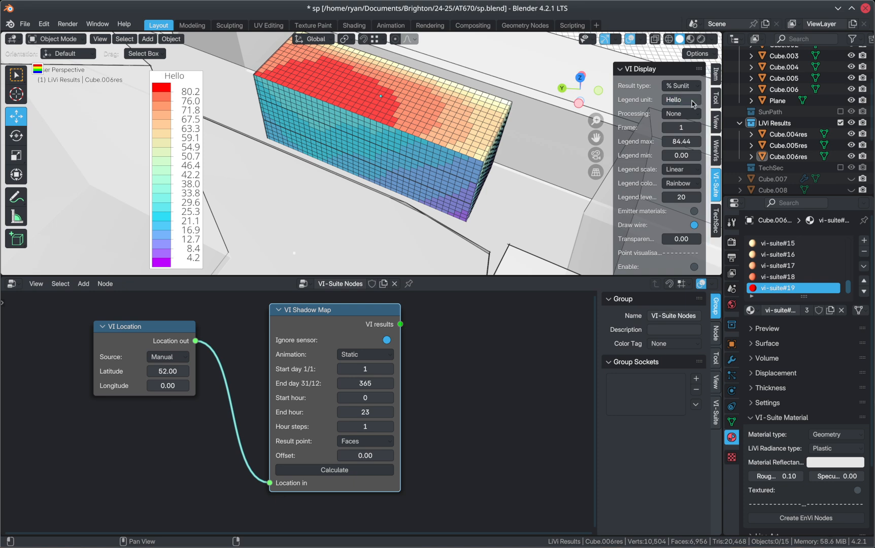
- Clear the custom legend unit text
left_click(689, 99)
key("BackSpace")
key("Return")
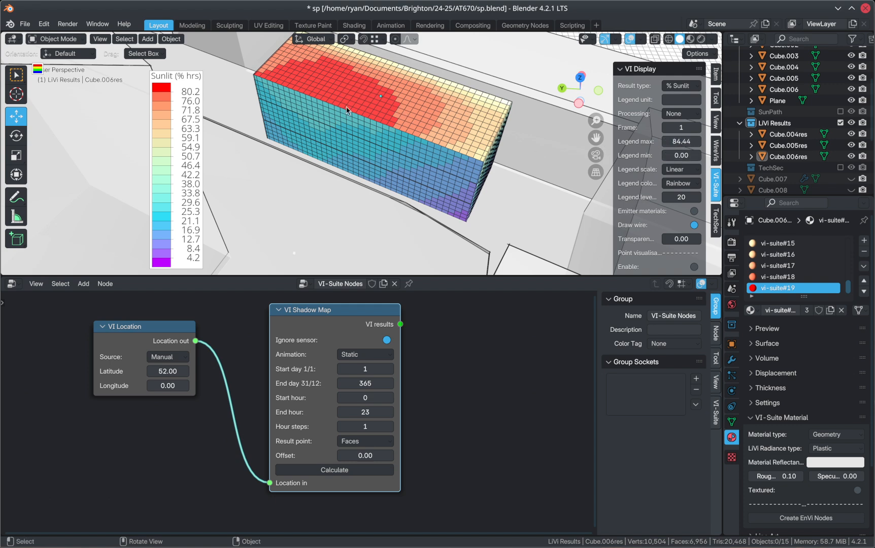
- Set the legend range to a maximum of 100 and a minimum of 0
middle_click_drag(396, 149, 412, 141)
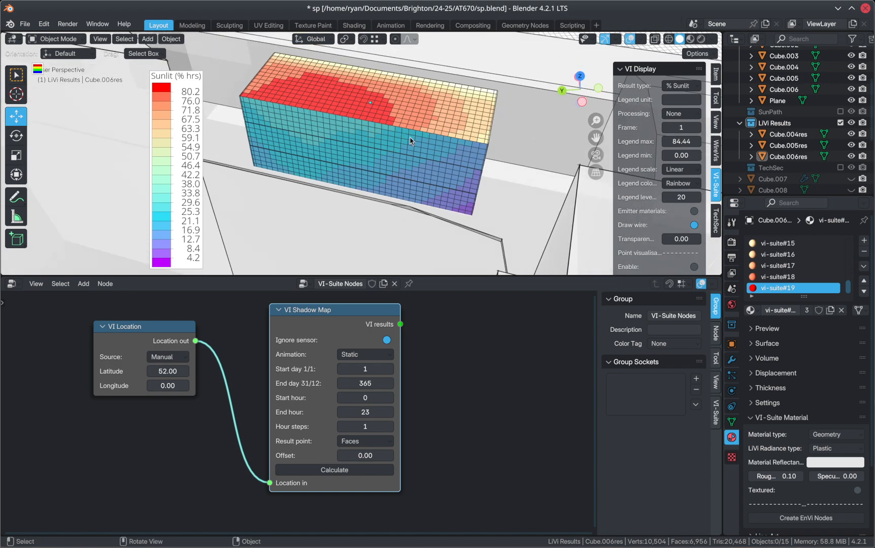
mouse_move(684, 142)
left_mouse_down()
mouse_move(640, 143)
mouse_move(677, 142)
left_mouse_up()
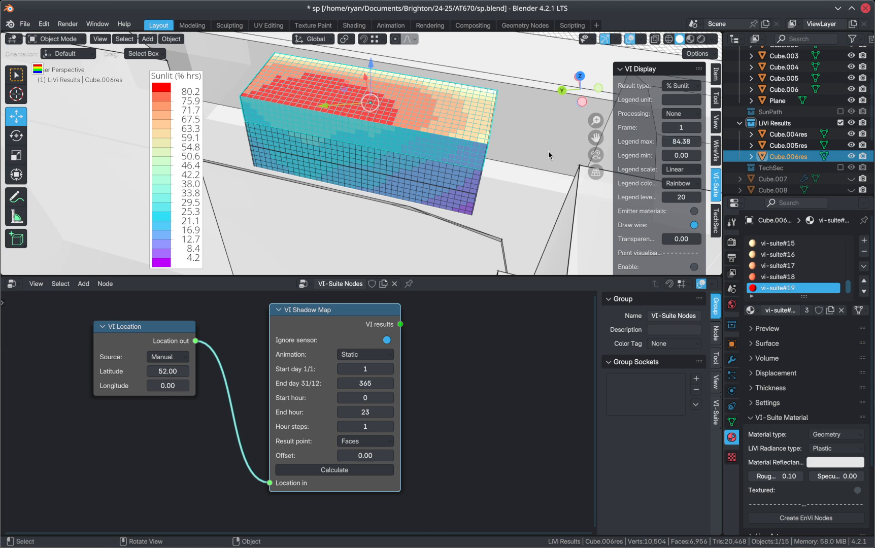
left_click(681, 141)
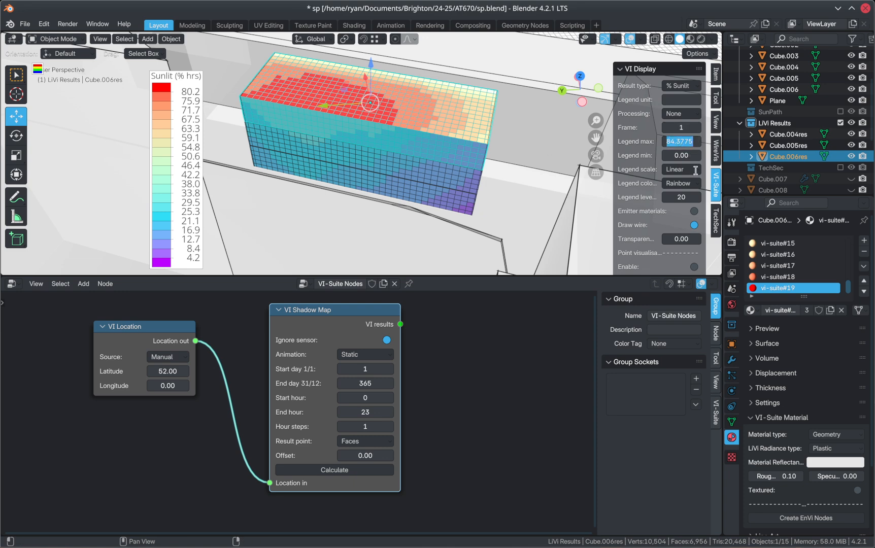
type("100")
key("Return")
left_click(683, 156)
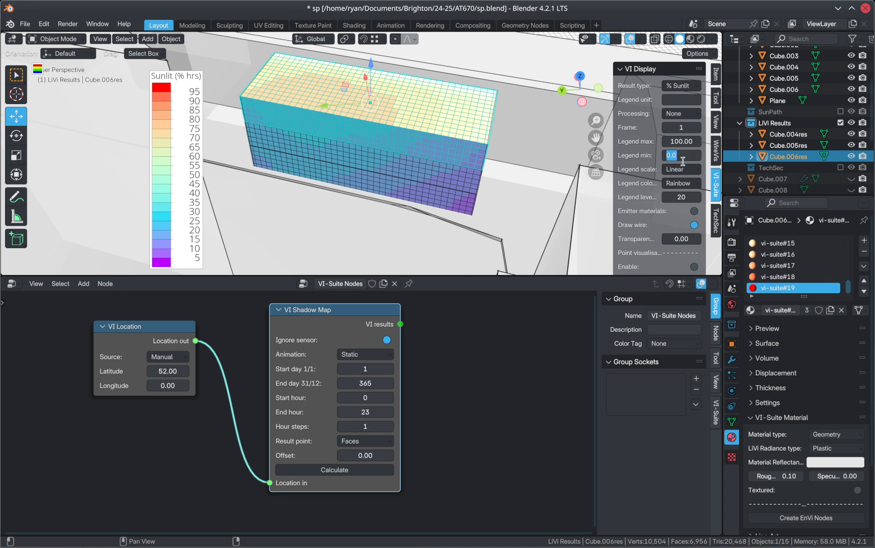
type("0")
key("Return")
- Select the ground plane, try the Grey, Viridis and CMR legend colours on the results, and settle on Plasma
middle_click_drag(387, 136, 425, 109)
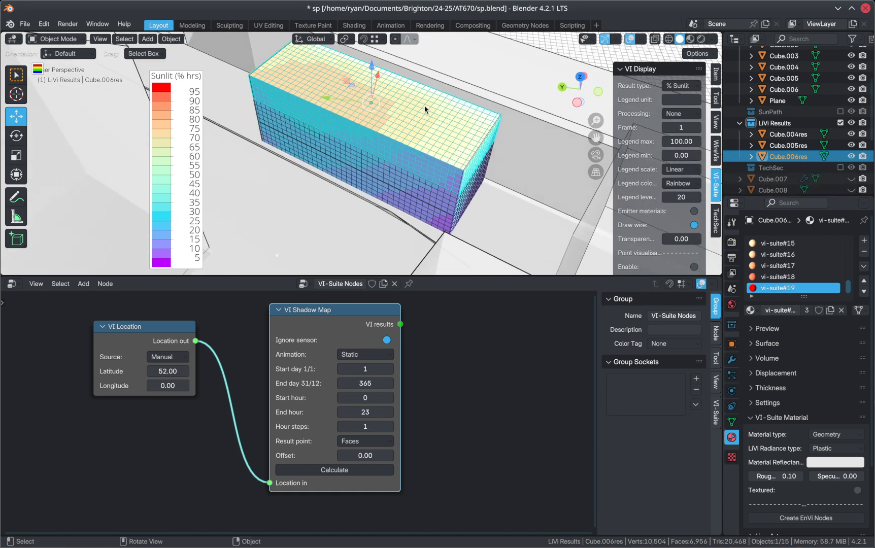
left_click(226, 109)
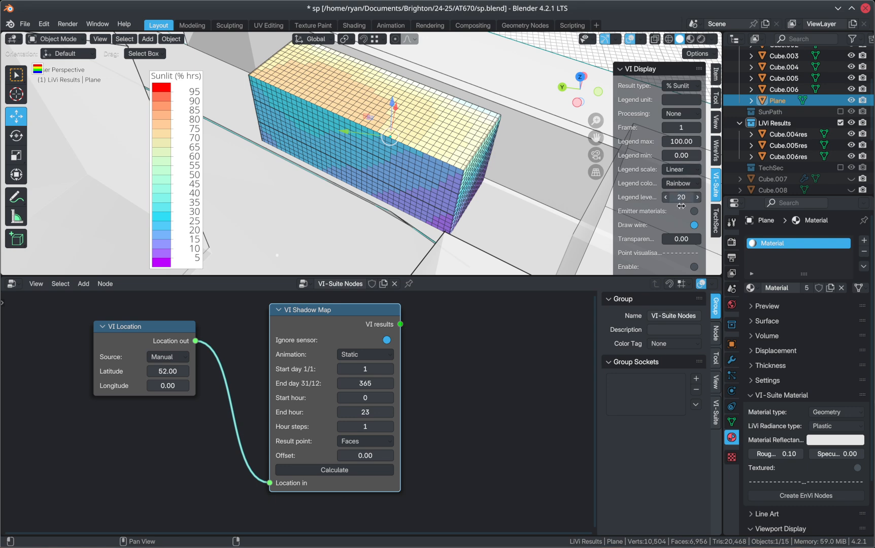
left_click(687, 186)
left_click(685, 215)
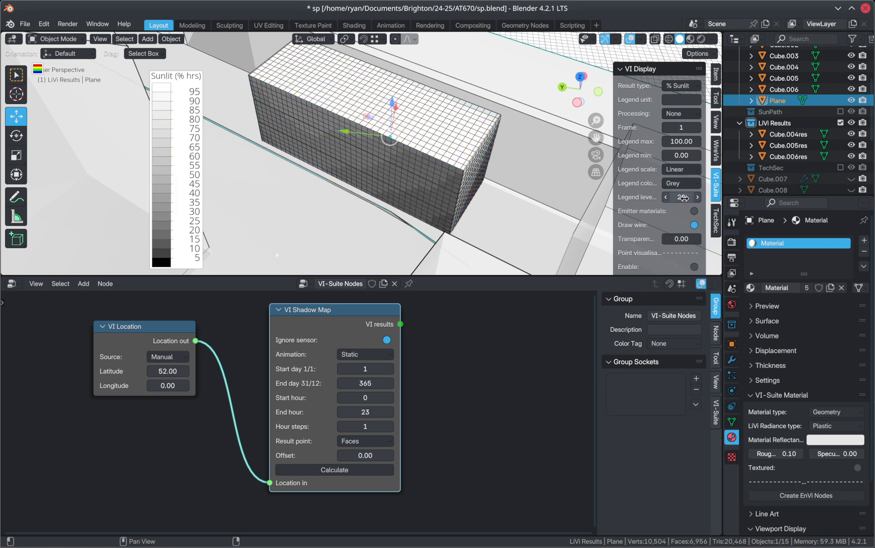
left_click(682, 184)
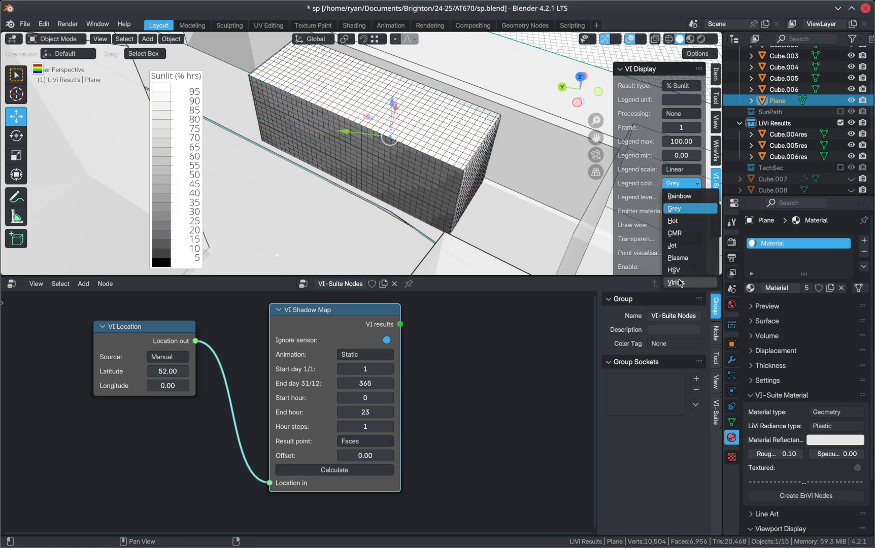
left_click(677, 281)
left_click(682, 184)
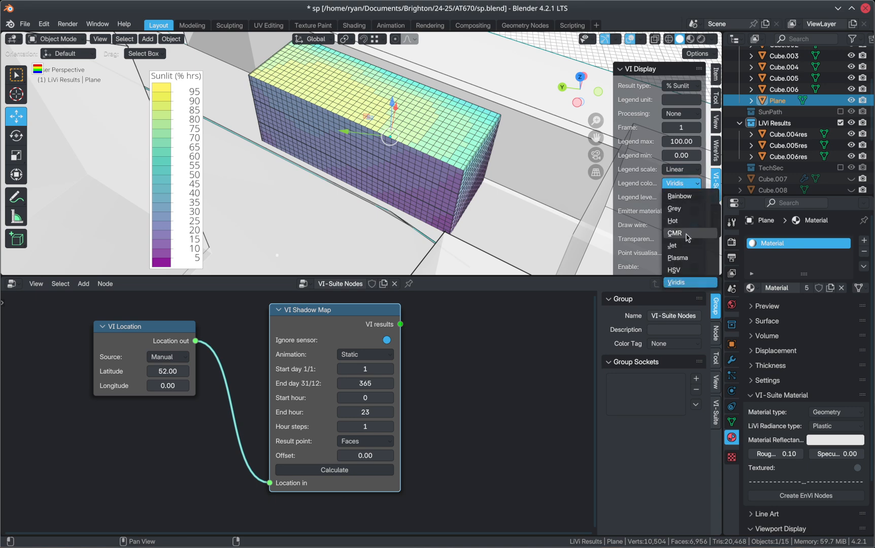
left_click(685, 234)
left_click(683, 184)
left_click(689, 258)
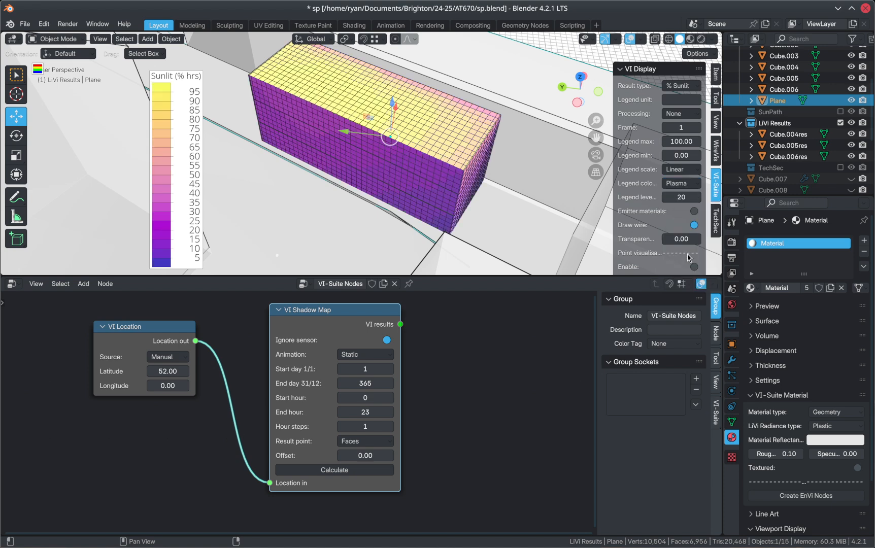
scroll(385, 122, "up", 5)
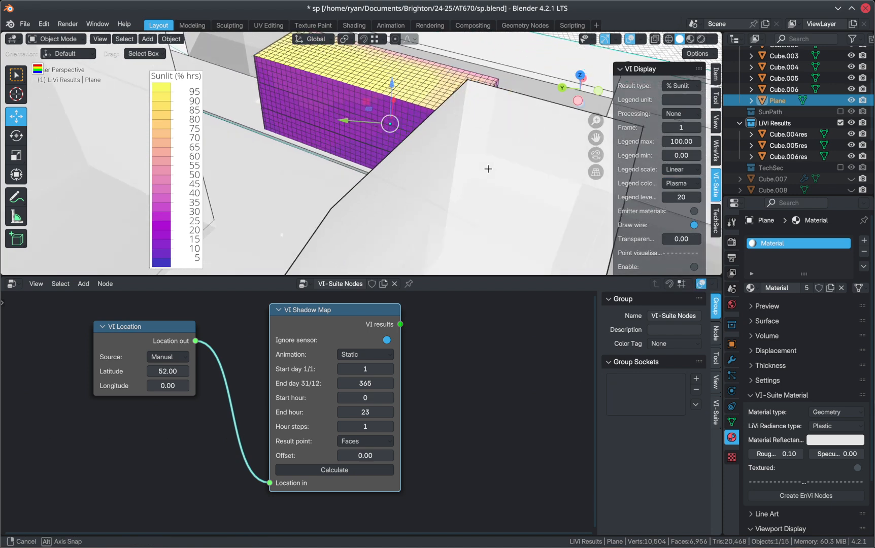
middle_click_drag(384, 133, 385, 179, "shift")
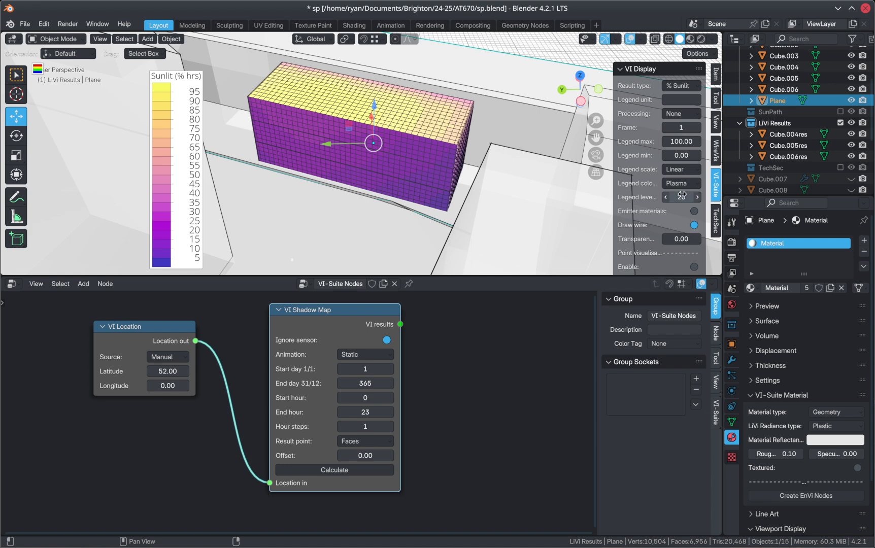
- Turn off wire drawing on the building's uppermost results mesh, turn it back on, and reselect the ground plane
scroll(658, 225, "down", 2)
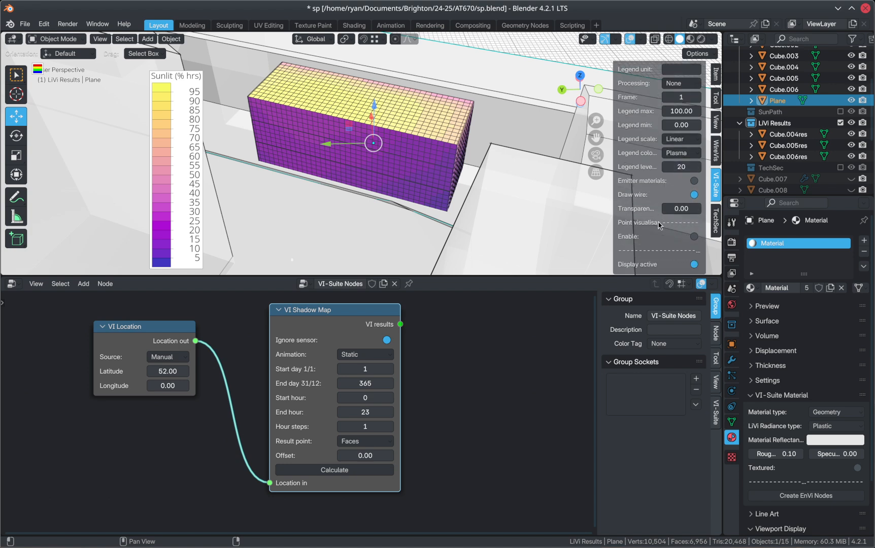
left_click(695, 196)
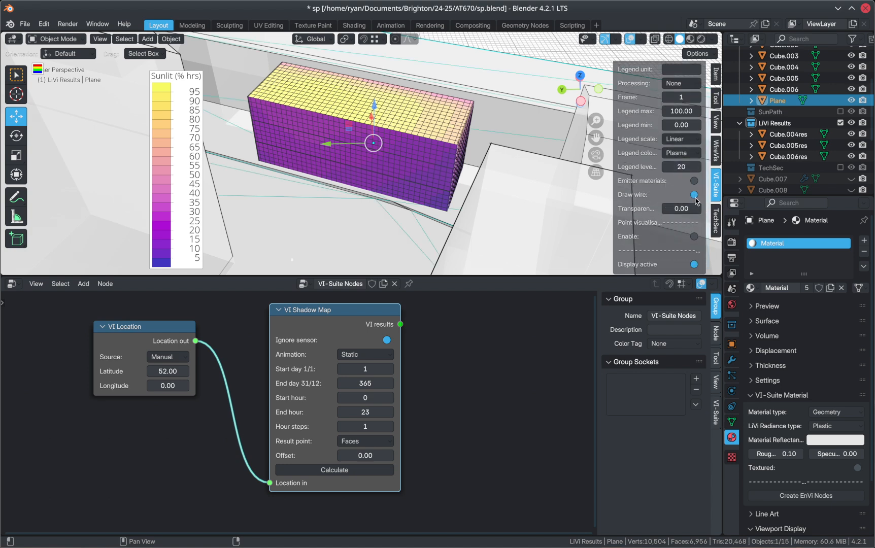
left_click(695, 196)
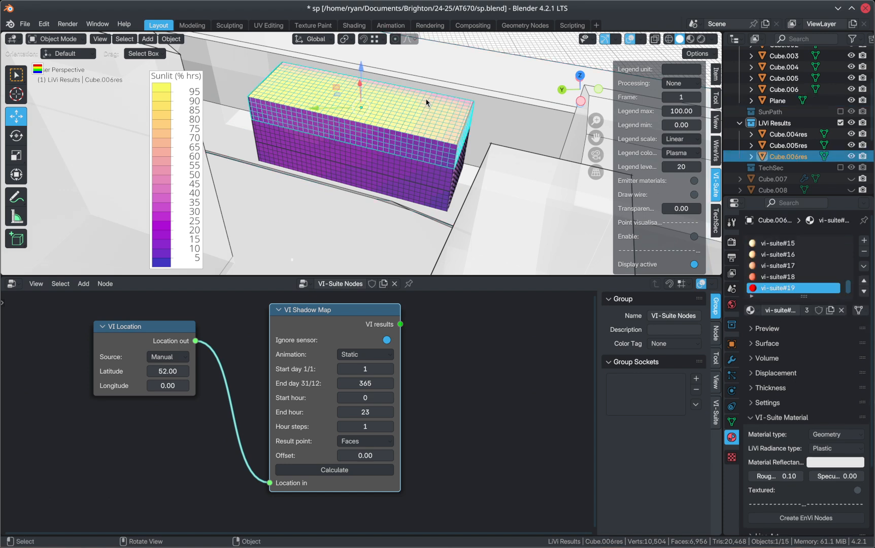
left_click(694, 195)
scroll(412, 133, "up", 5)
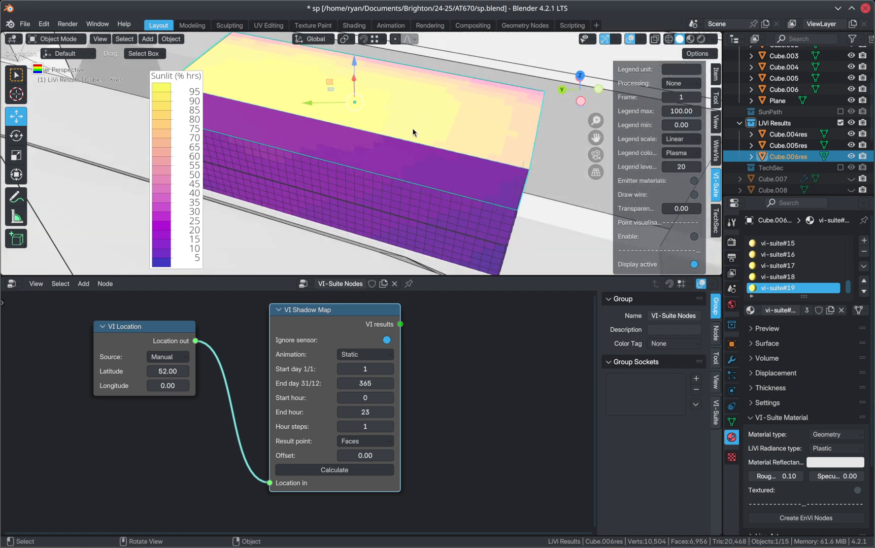
left_click(694, 195)
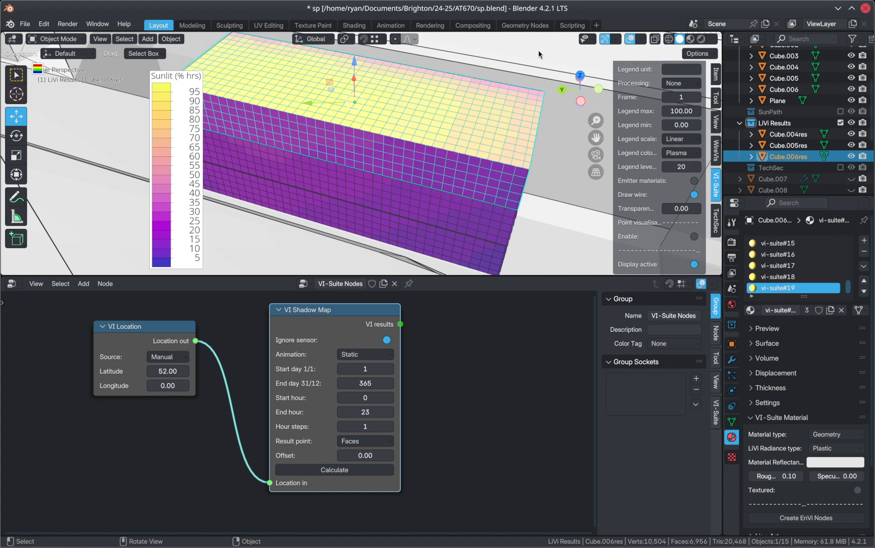
left_click(540, 54)
scroll(451, 144, "down", 1)
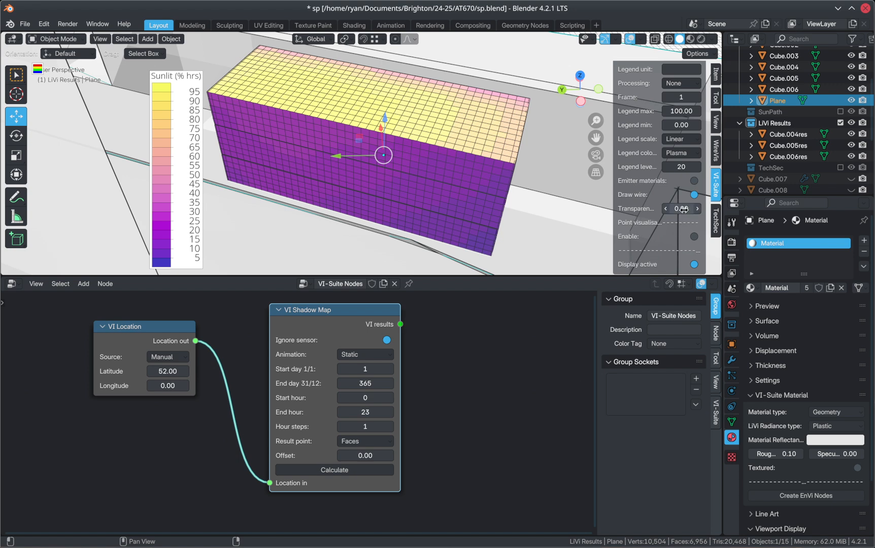
- Try a results transparency of 1.00 and return it to 0.00
left_click_drag(681, 209, 709, 208)
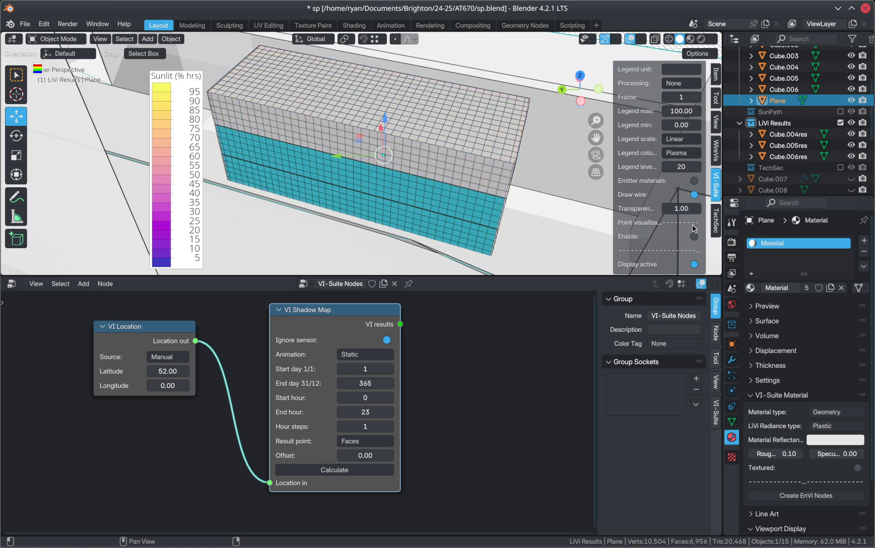
left_click(693, 196)
left_click_drag(686, 209, 660, 209)
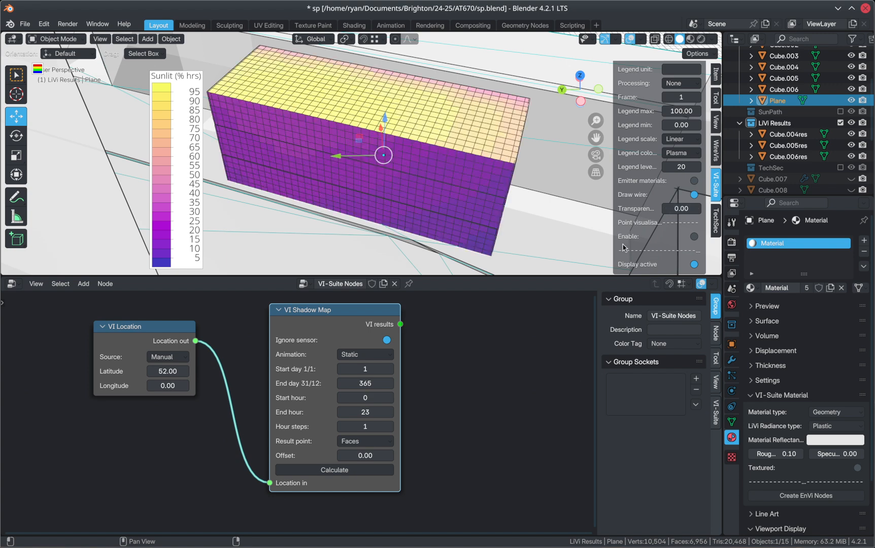
- Enable point visualisation, turn off its visible-only option and inspect the numeric sunlit values on the roof faces
left_click(693, 237)
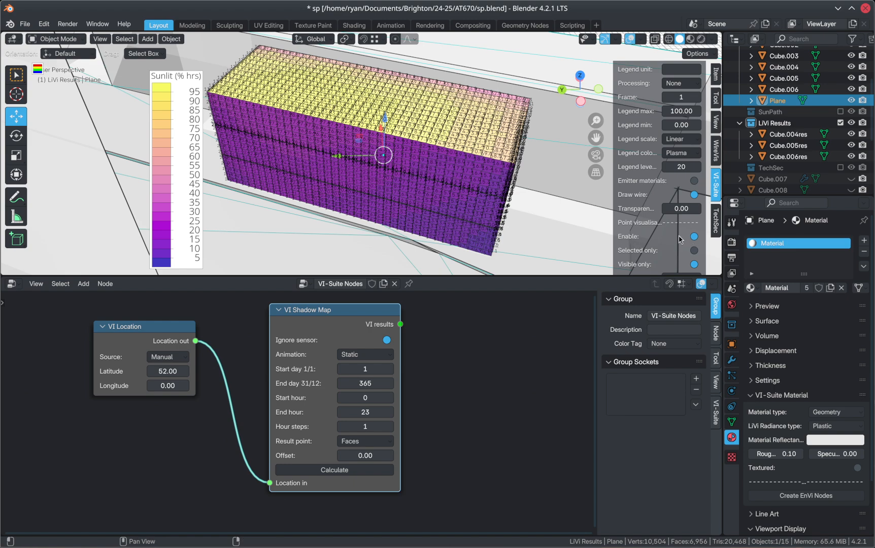
left_click(693, 264)
scroll(451, 148, "up", 3)
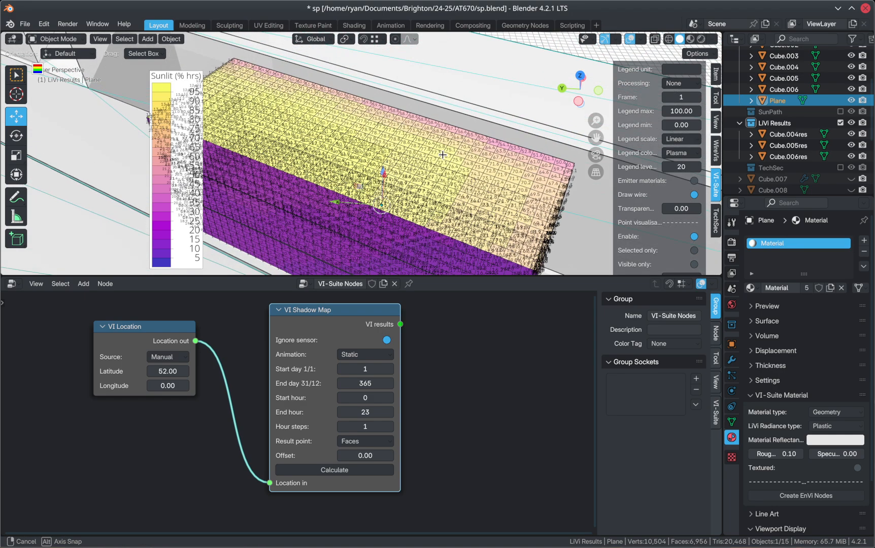
scroll(417, 150, "up", 3)
scroll(420, 145, "up", 2)
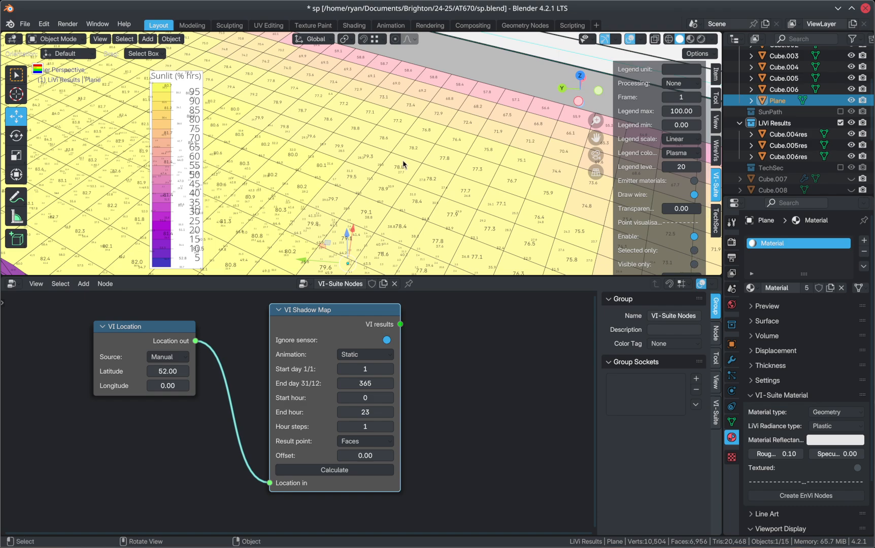
scroll(400, 162, "down", 8)
scroll(338, 197, "down", 5)
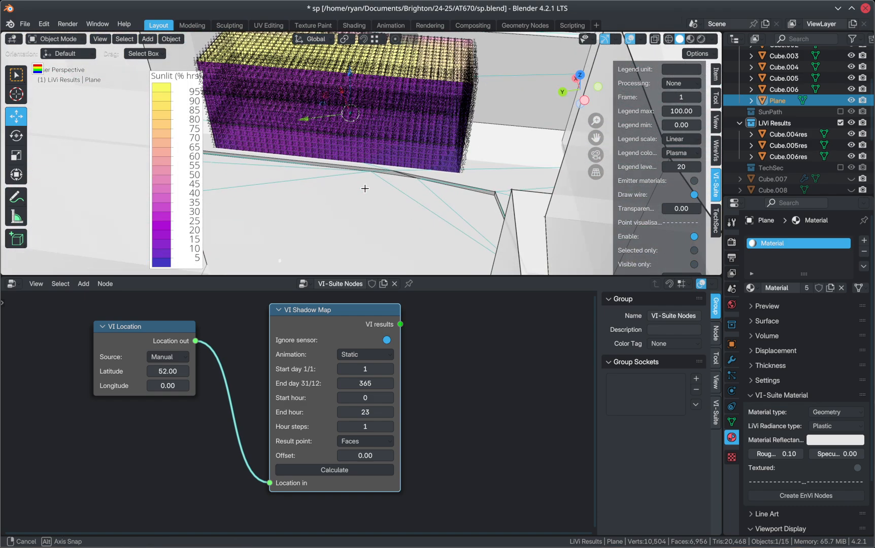
- Select the building's uppermost results mesh, limit the point values to visible faces only, and deselect all objects
left_click(448, 149)
middle_click_drag(447, 149, 391, 149)
scroll(398, 141, "up", 2)
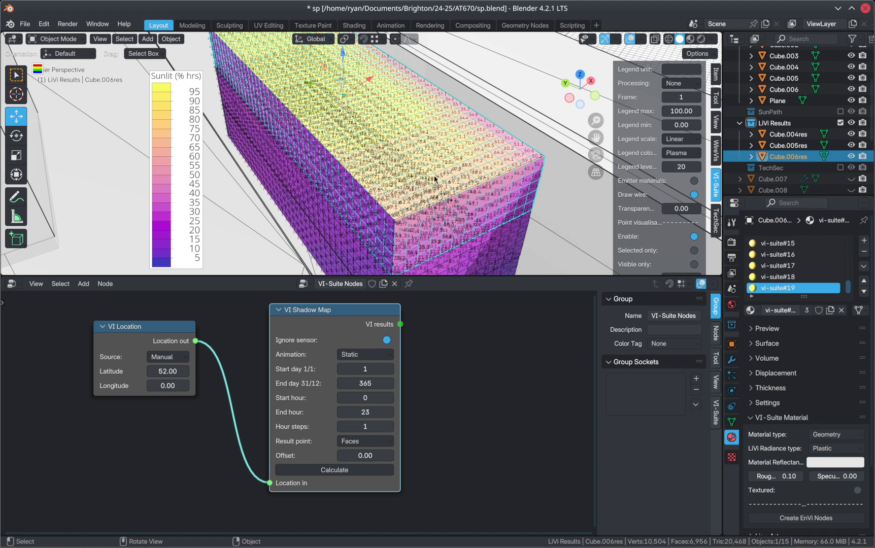
left_click(695, 264)
mouse_move(461, 196)
middle_mouse_down()
mouse_move(474, 189)
mouse_move(468, 175)
mouse_move(474, 188)
middle_mouse_up()
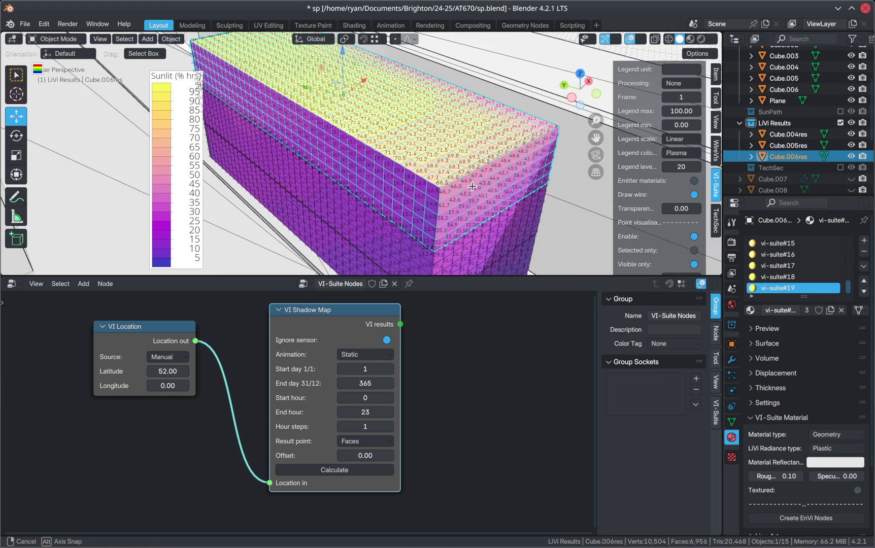
scroll(436, 144, "up", 2)
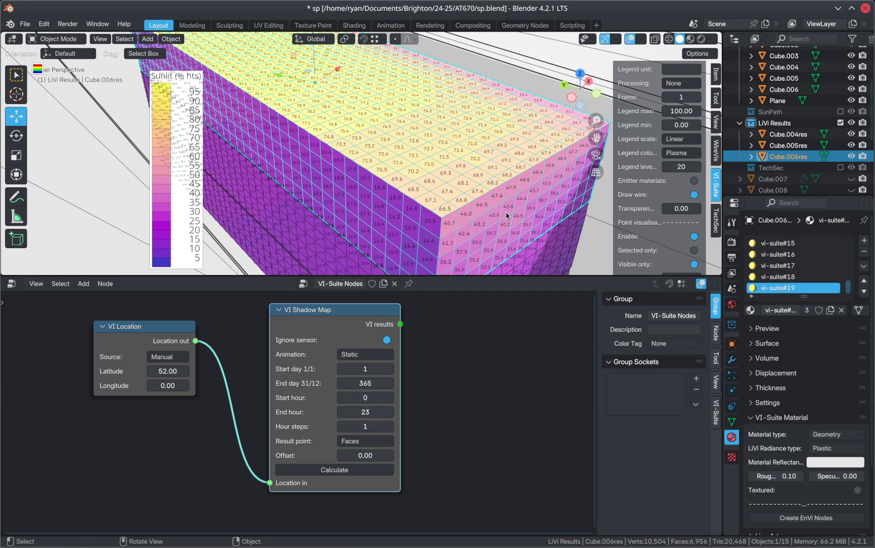
key("a")
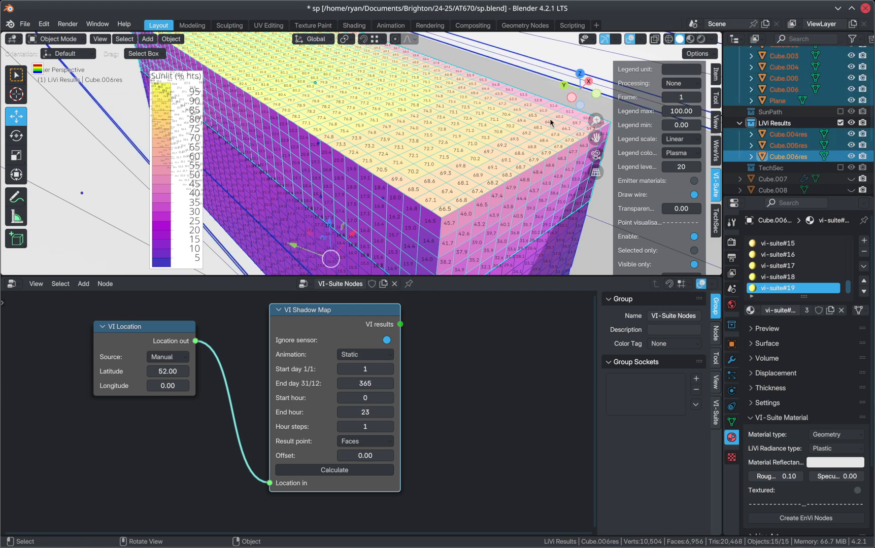
key("alt+a")
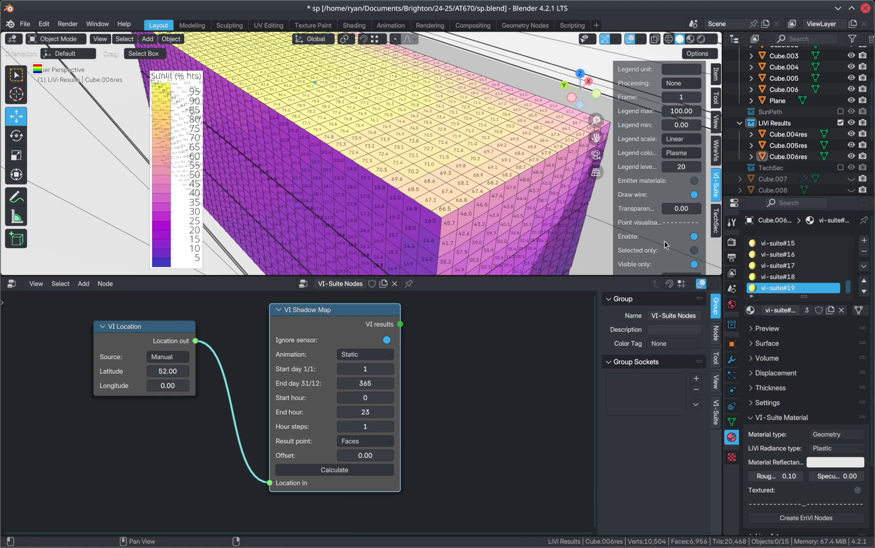
- Try larger font sizes for the point values, settle on 6, and move the sunlit-hours legend clear of the building
scroll(670, 237, "down", 3)
scroll(670, 237, "down", 2)
left_click(698, 209)
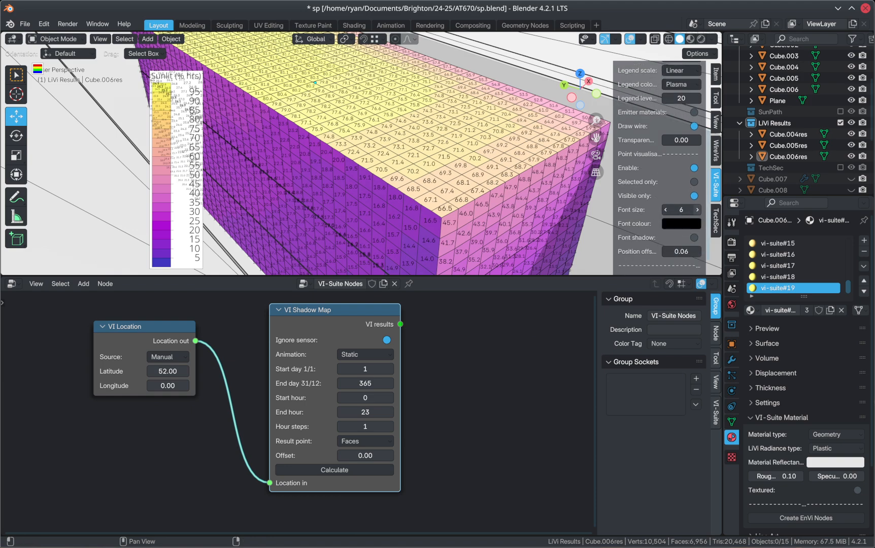
left_click(698, 210)
left_click(698, 210)
left_click(665, 210)
left_click(666, 210)
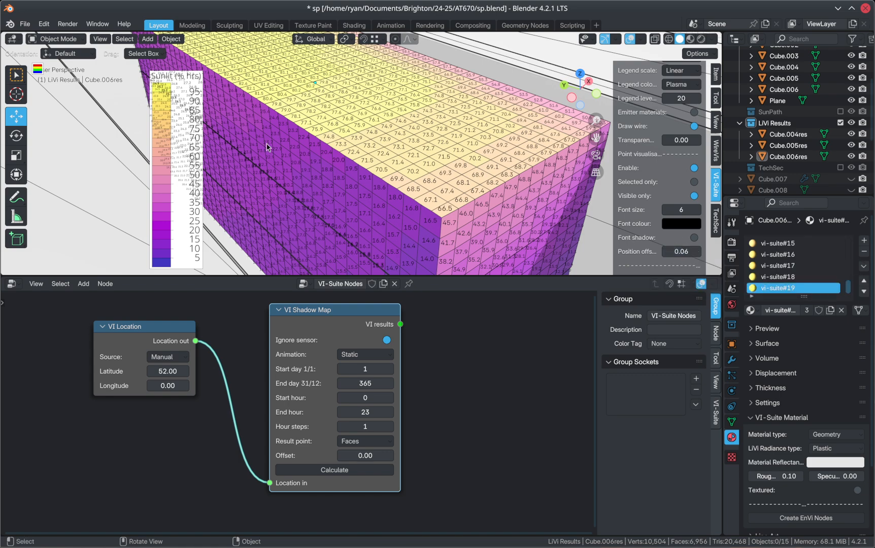
left_click_drag(153, 77, 84, 70)
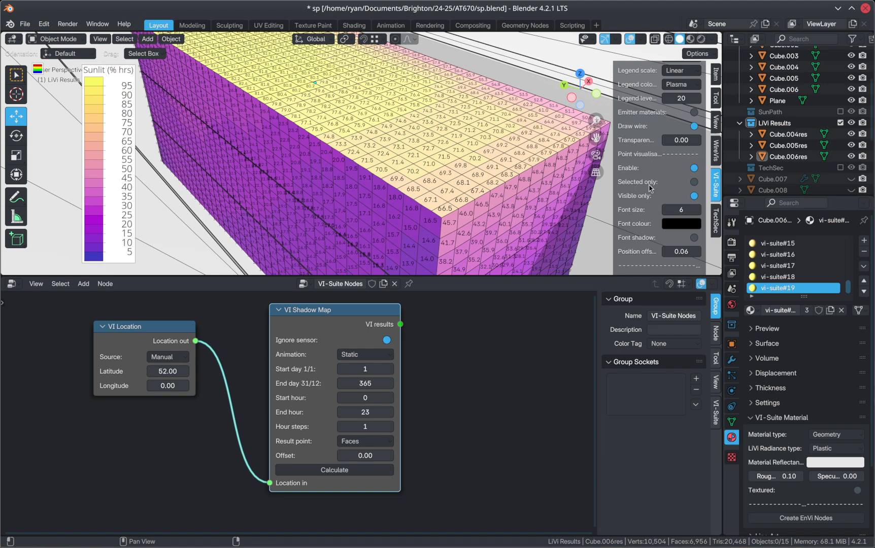
- Turn off point visualisation and inspect the coloured sunlit results on the building's roof and end walls
scroll(651, 188, "up", 3)
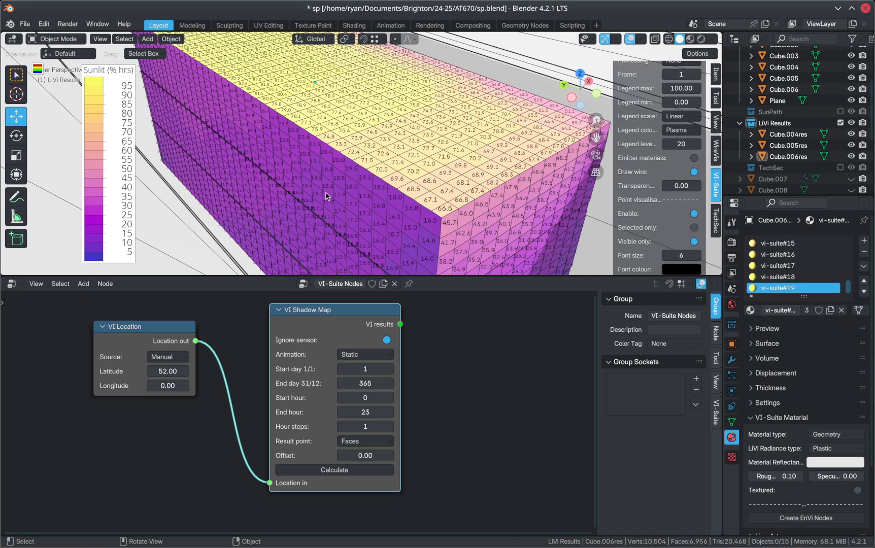
middle_click_drag(327, 192, 362, 175)
scroll(371, 185, "down", 2)
scroll(372, 184, "down", 1)
scroll(361, 166, "down", 6)
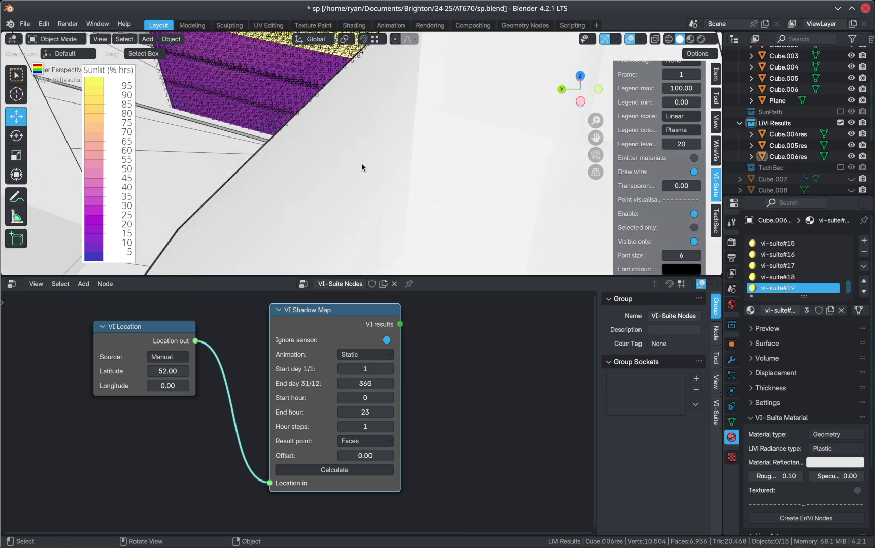
middle_click_drag(315, 154, 390, 184, "shift")
middle_click_drag(300, 161, 406, 160)
scroll(407, 160, "up", 3)
scroll(311, 144, "up", 2)
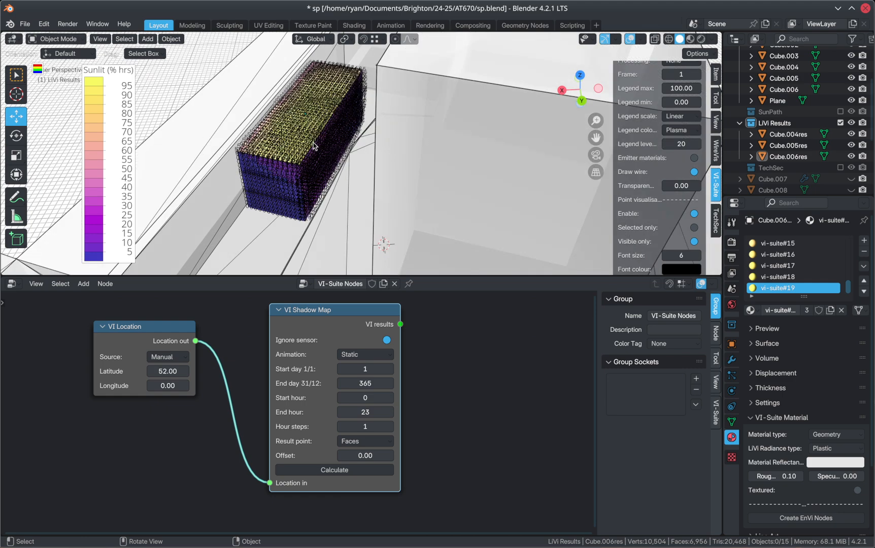
left_click(693, 214)
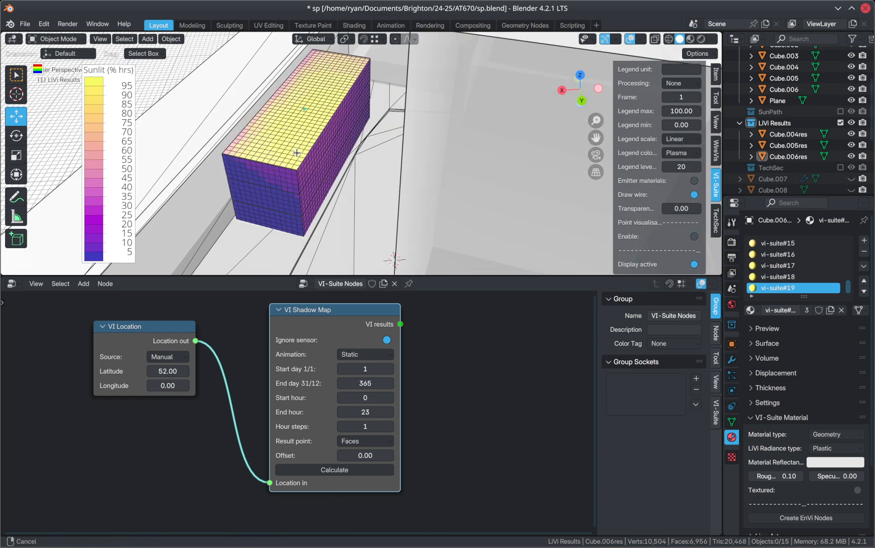
scroll(331, 161, "up", 4)
mouse_move(331, 162)
middle_mouse_down()
mouse_move(324, 150)
mouse_move(322, 171)
mouse_move(338, 162)
middle_mouse_up()
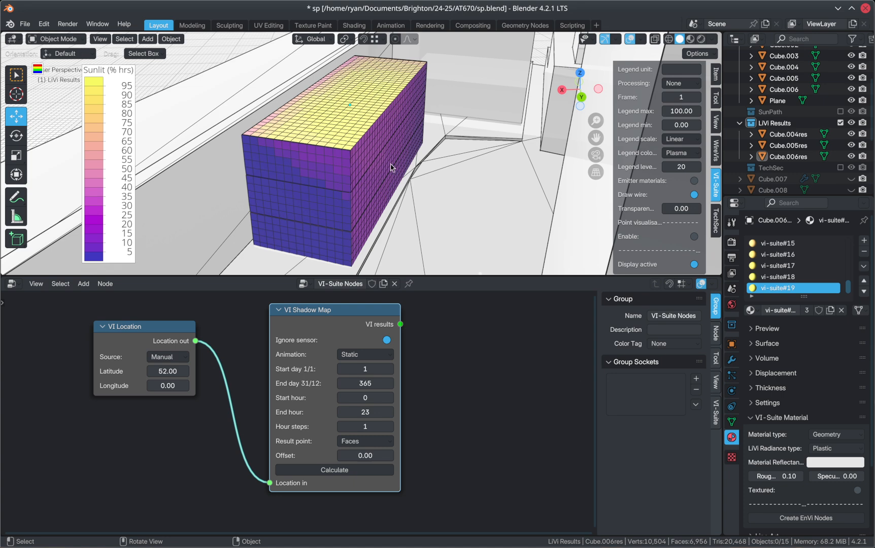
- Raise the uppermost results mesh straight up along Z, well clear of the building
left_click(308, 155)
scroll(341, 183, "down", 2)
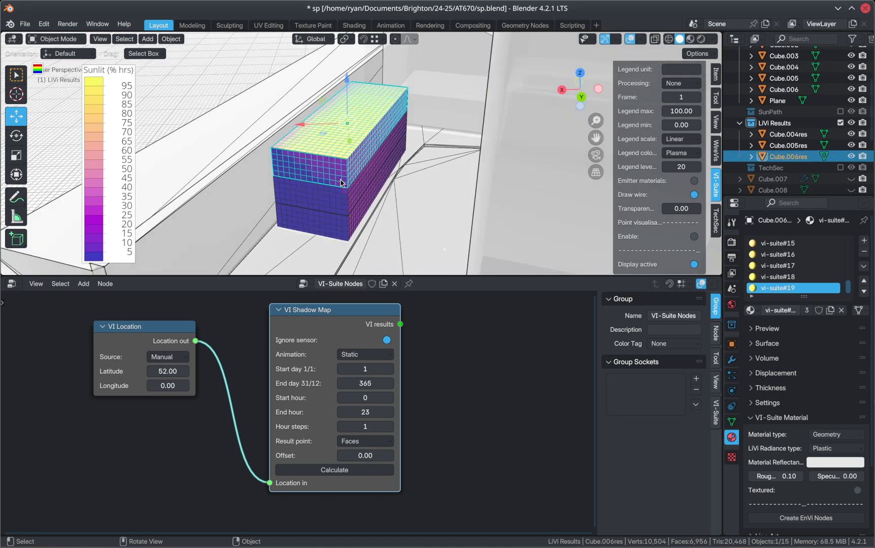
scroll(341, 128, "down", 3)
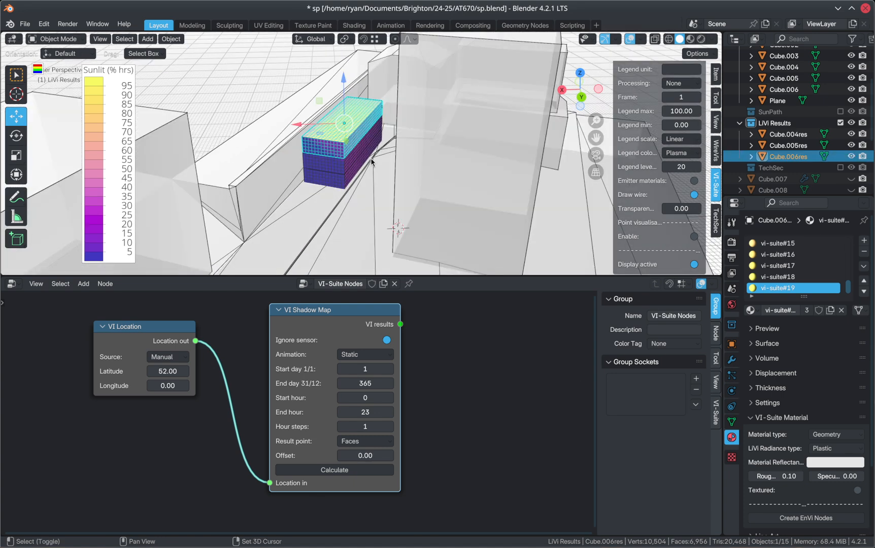
middle_click_drag(361, 166, 348, 221, "shift")
left_click(348, 222, "shift")
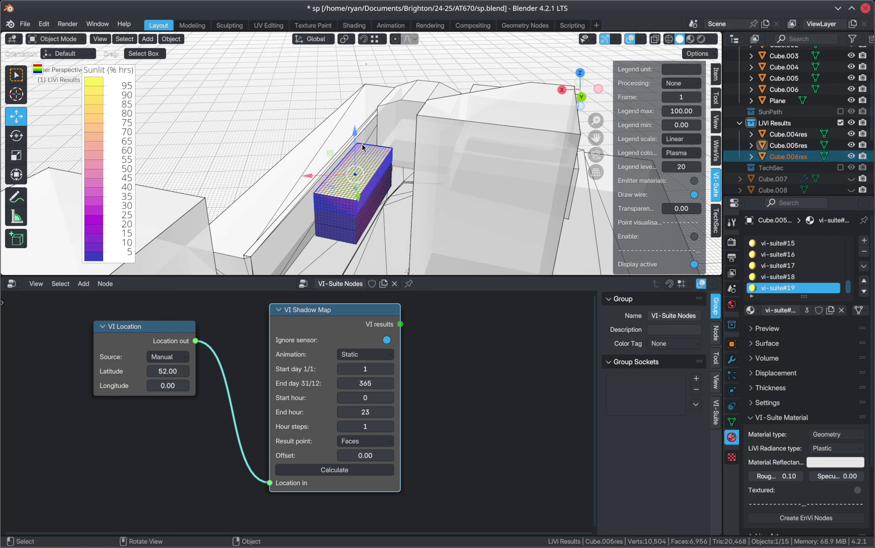
left_click_drag(349, 133, 348, 53)
- Raise the middle results mesh about 14.04 m along Z and lift the lowest one to just beneath it
left_click(340, 224)
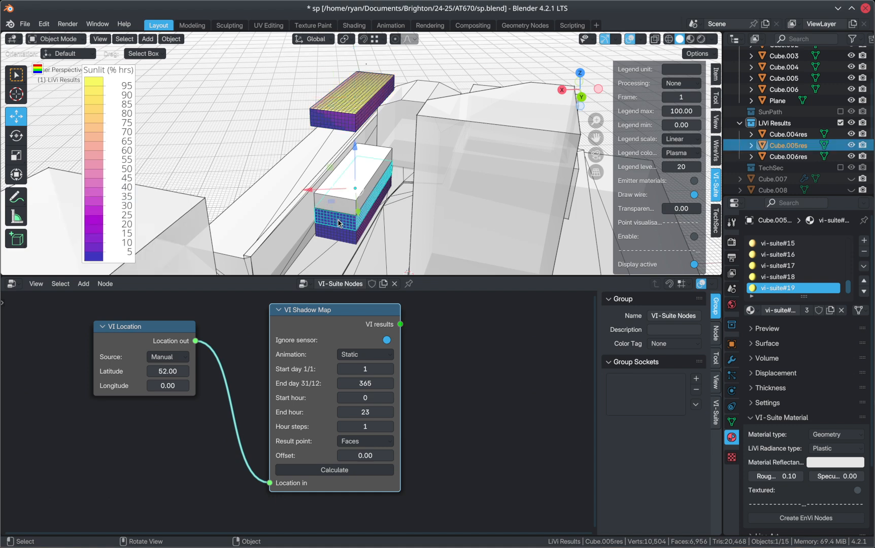
left_click_drag(352, 143, 353, 77)
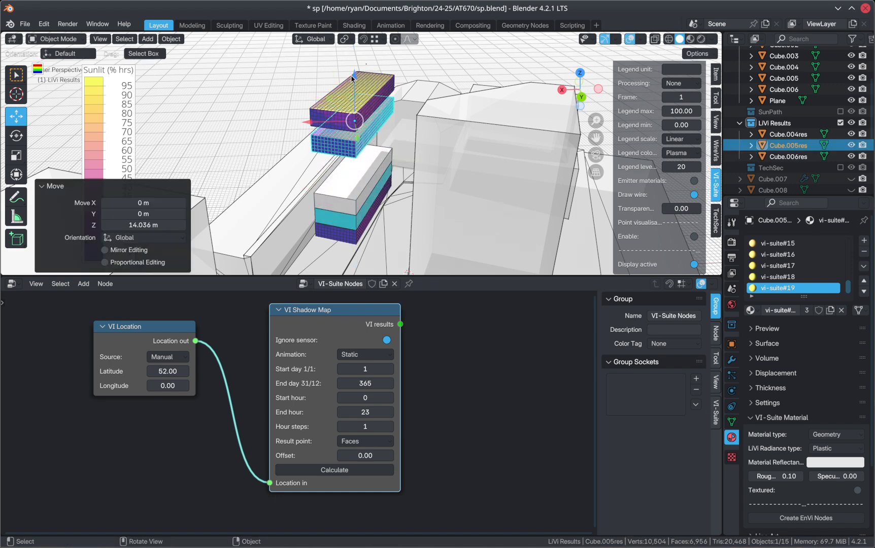
left_click(345, 242)
left_click_drag(355, 166, 354, 100)
- Set the transform orientation to Local and move the uppermost results mesh sideways along its X axis, away from the others
left_click(316, 125)
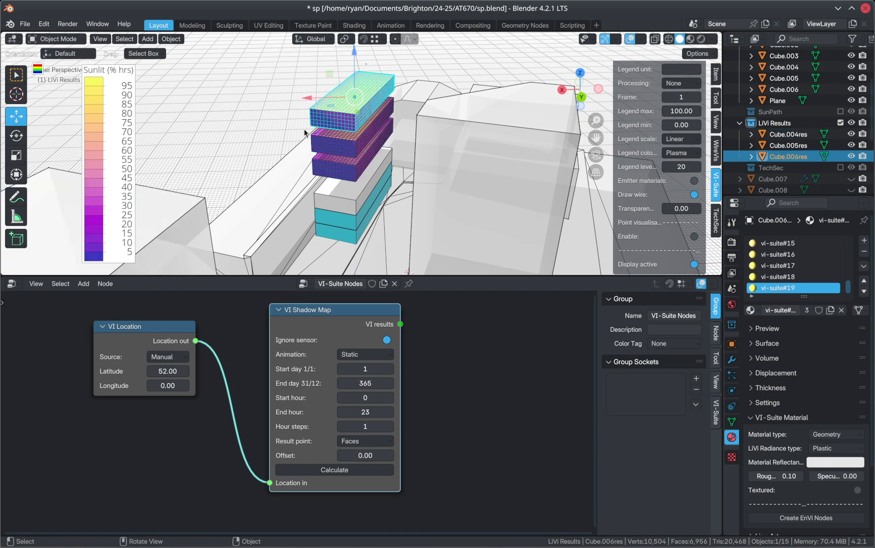
middle_click_drag(292, 130, 330, 119)
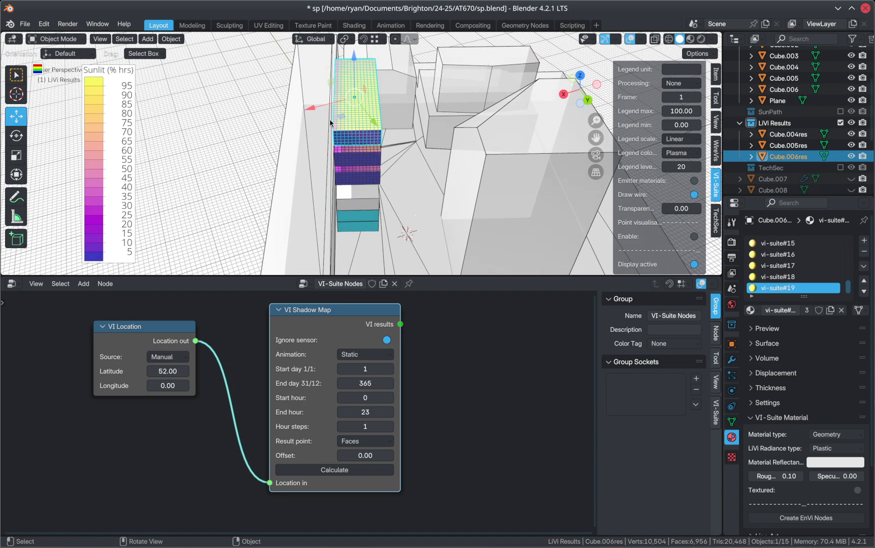
left_click(317, 39)
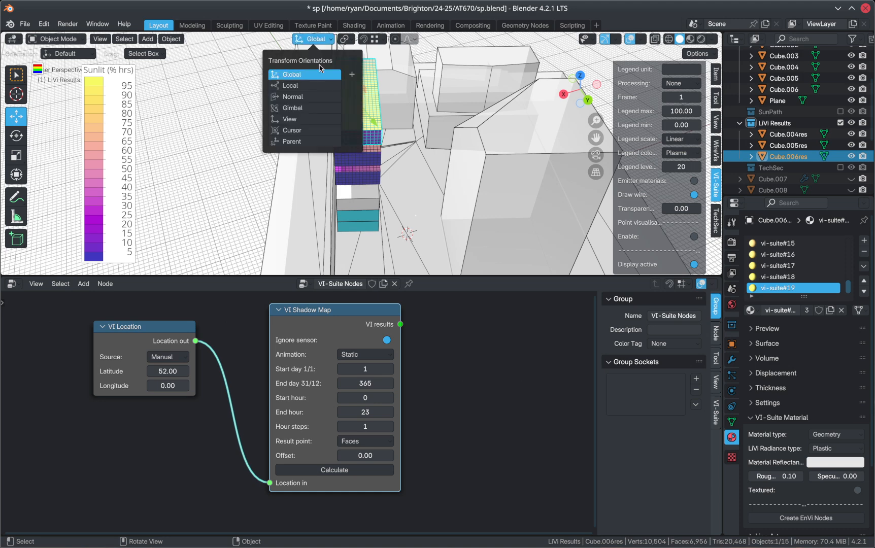
left_click(306, 87)
key("g")
key("x")
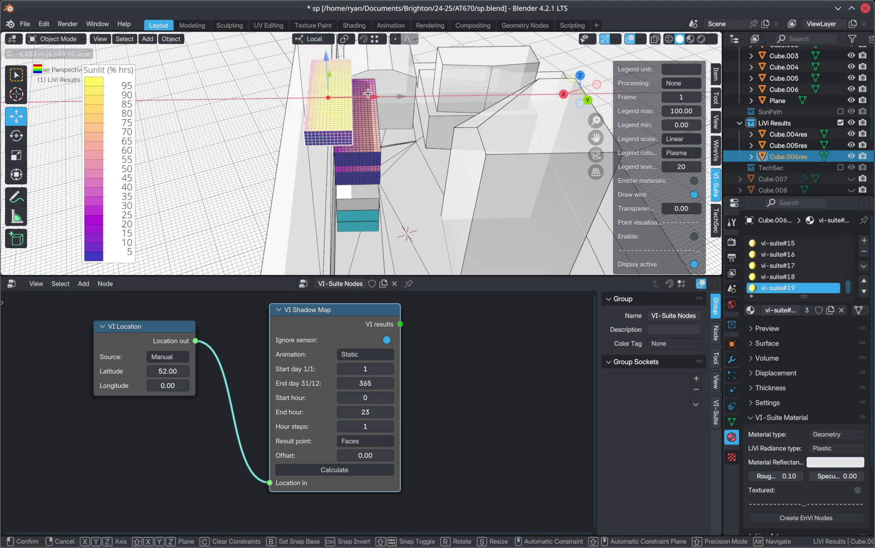
left_click(290, 98)
- Shift the middle results mesh along its local X axis to between the other two, and deselect it
left_click(361, 121)
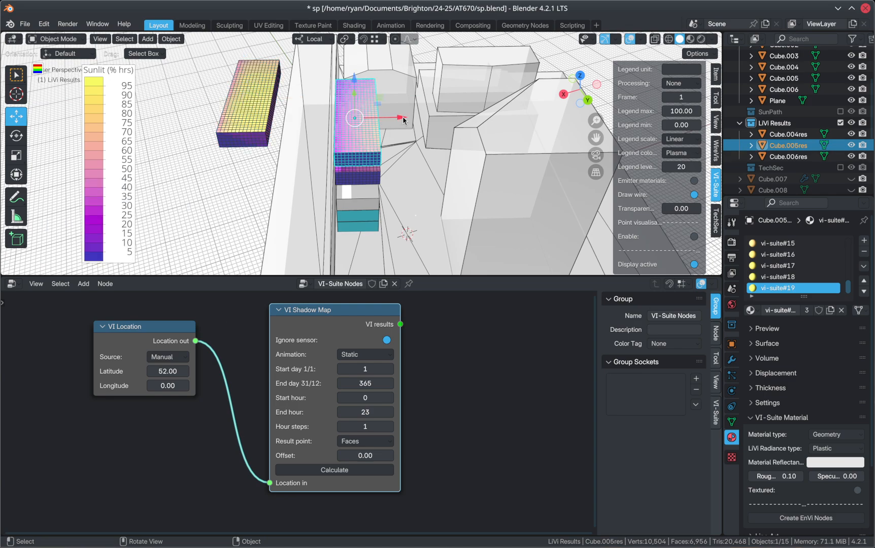
left_click_drag(403, 120, 359, 119)
middle_click_drag(359, 119, 304, 166)
left_click(409, 103)
middle_click_drag(311, 127, 332, 146, "shift")
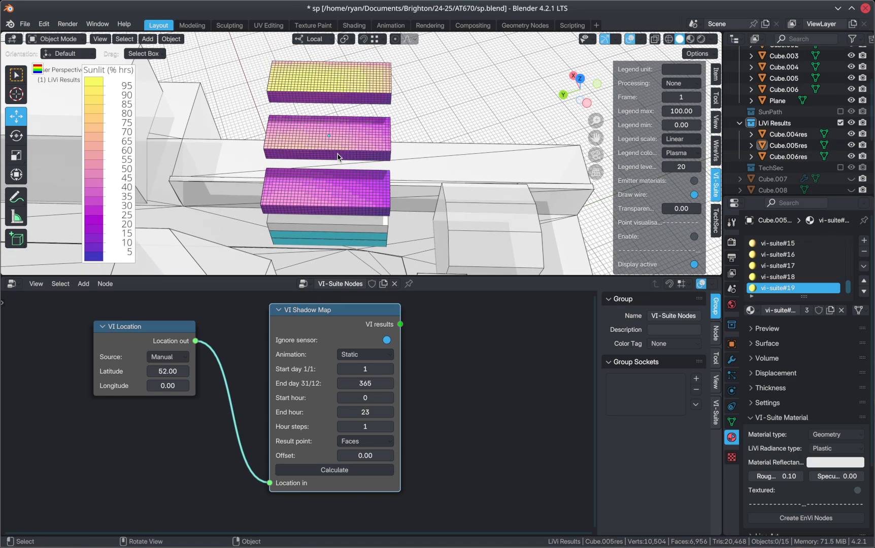
- Enlarge the 3D viewport and examine the sunlit colours on the three separated results meshes
scroll(339, 155, "up", 2)
left_click_drag(364, 277, 366, 435)
middle_click_drag(335, 315, 352, 305)
middle_click_drag(323, 275, 412, 266)
scroll(353, 266, "up", 3)
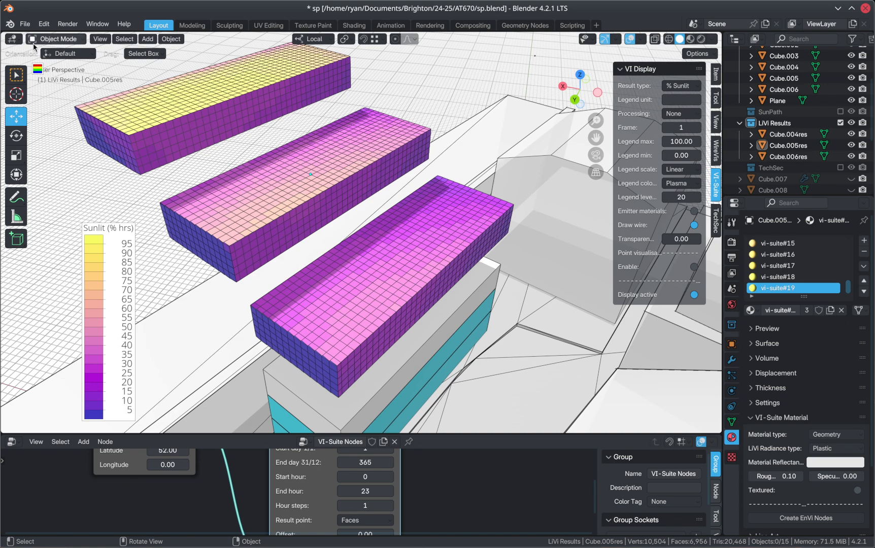
left_click(24, 24)
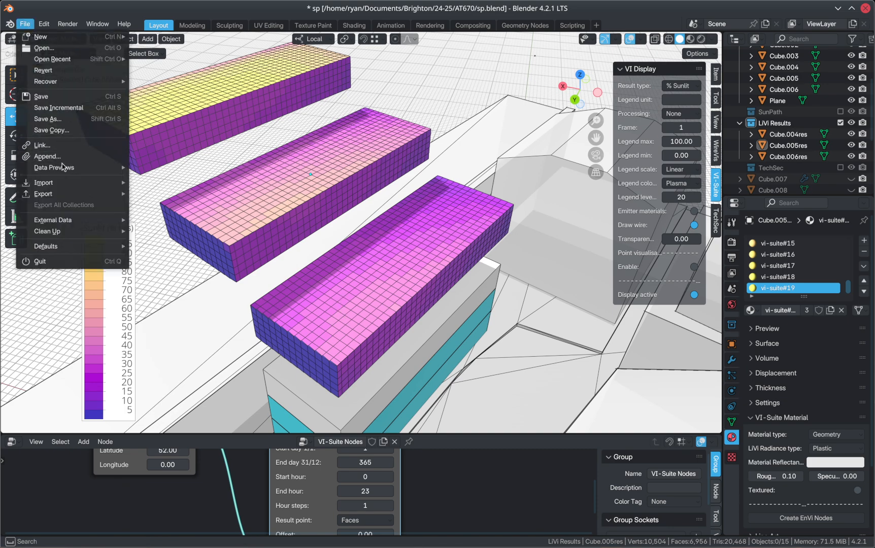
mouse_move(60, 194)
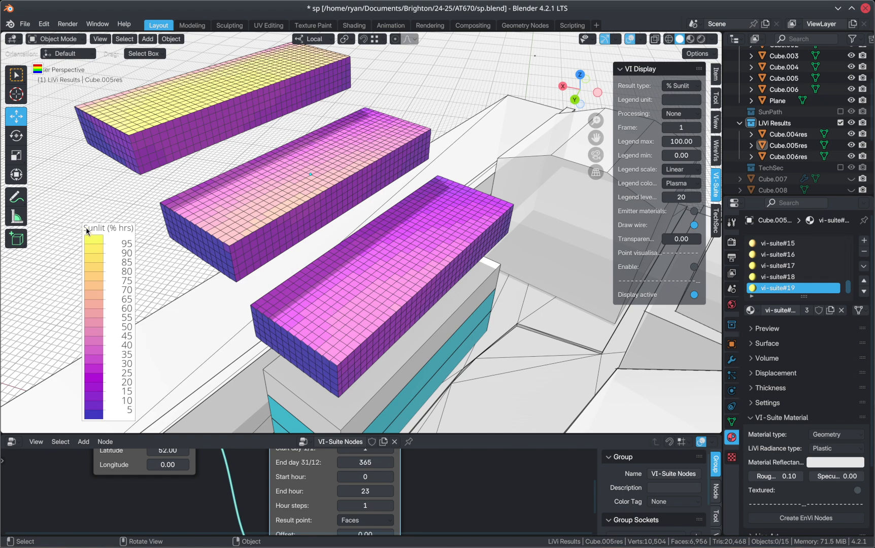
- Move the sunlit-hours legend up beside the results meshes and hide it
left_click_drag(82, 225, 48, 118)
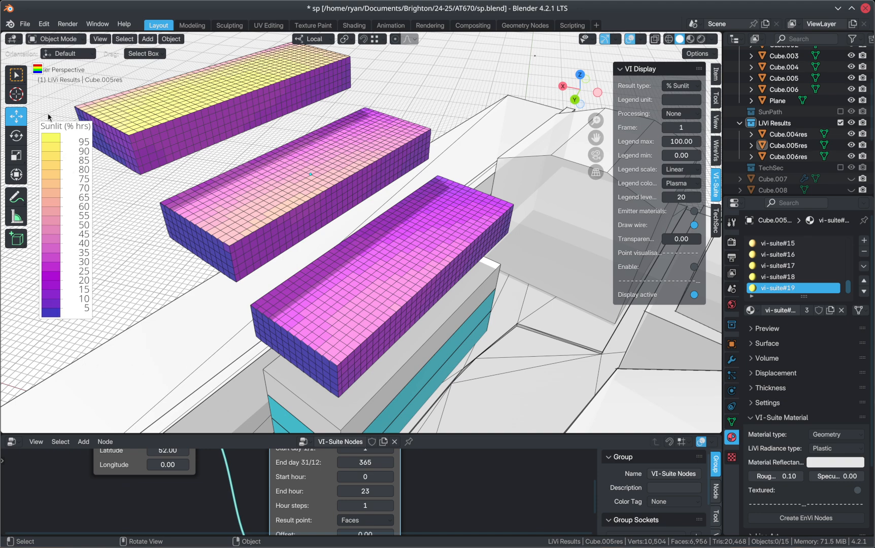
left_click(39, 72)
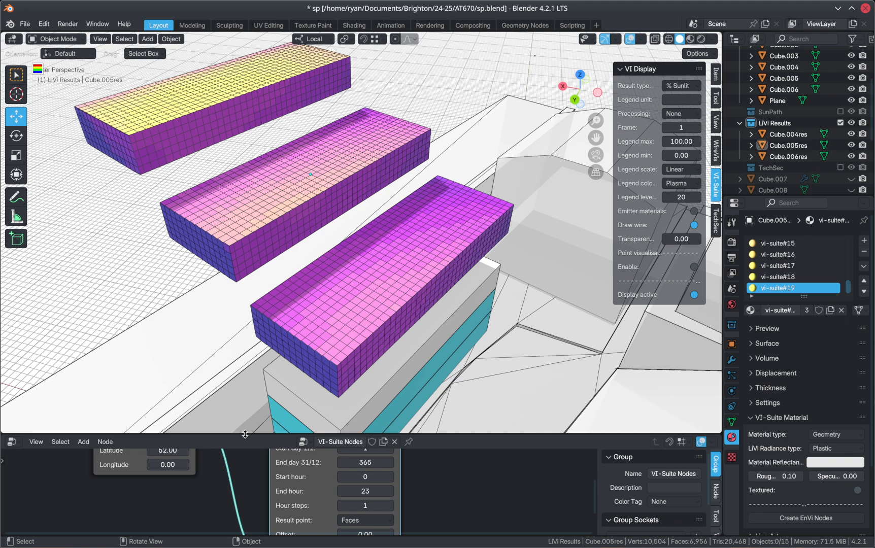
- Enlarge the node editor and set the VI Shadow Map node's end hour to 12
left_click_drag(245, 435, 245, 260)
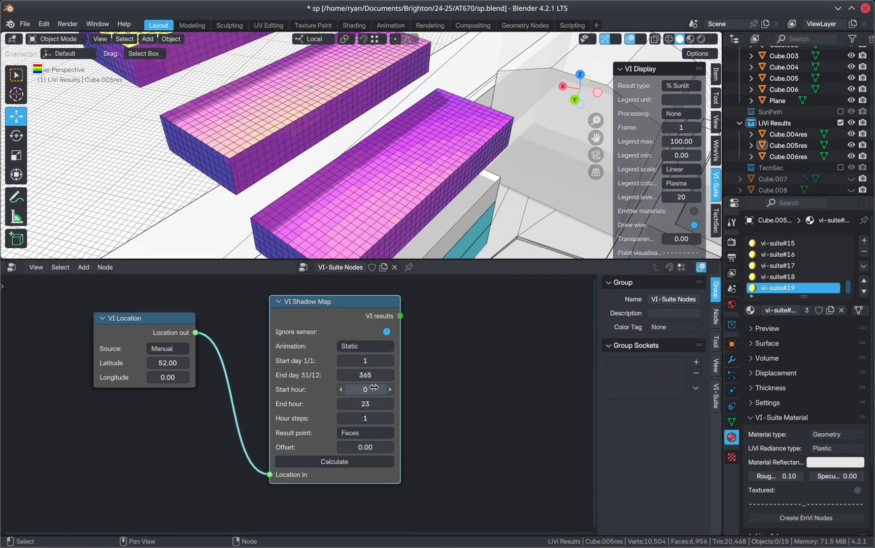
scroll(373, 388, "up", 2)
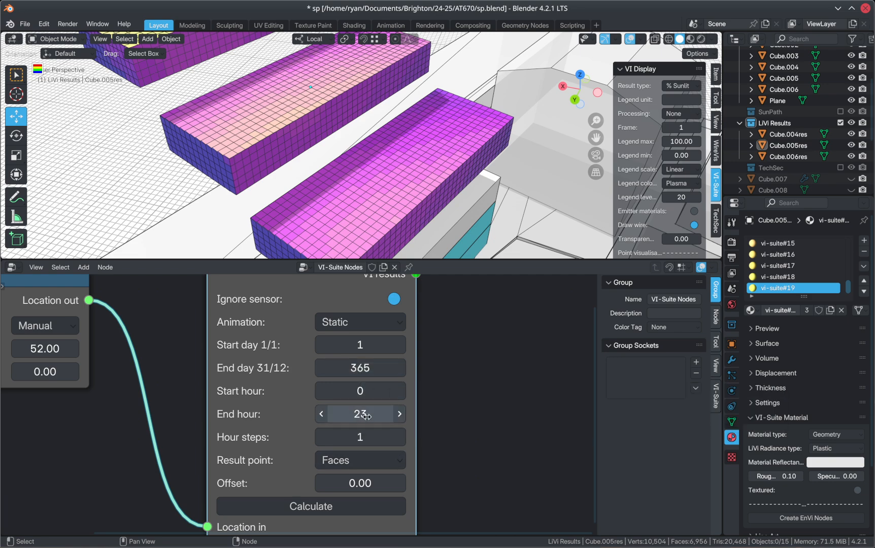
left_click(383, 413)
type("12")
key("Return")
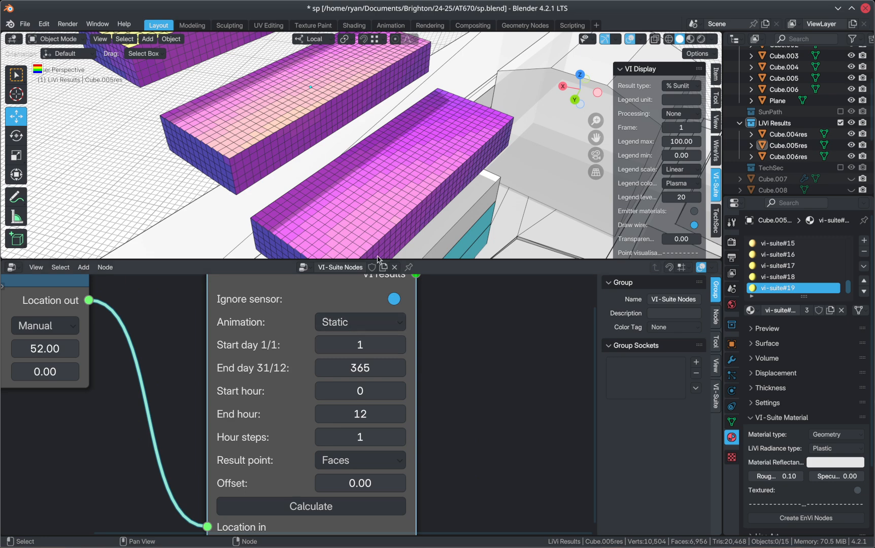
scroll(370, 163, "down", 4)
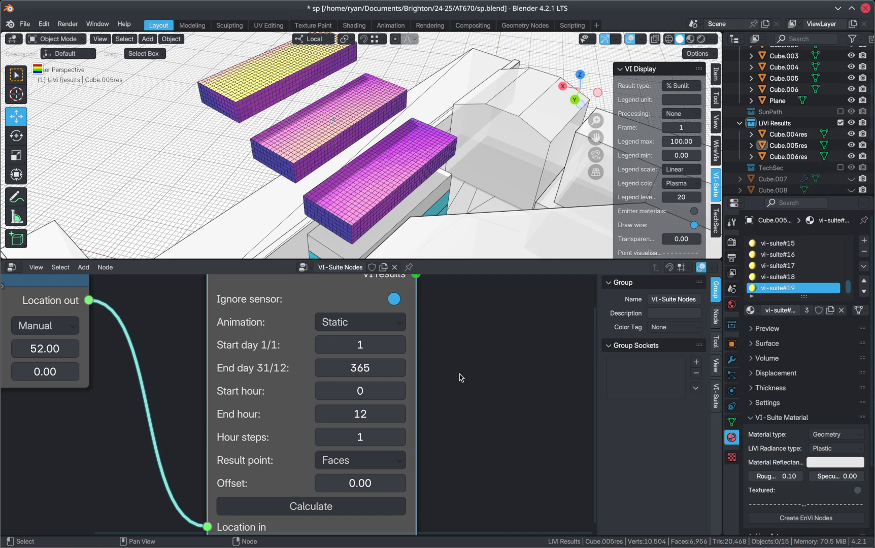
scroll(379, 148, "down", 4)
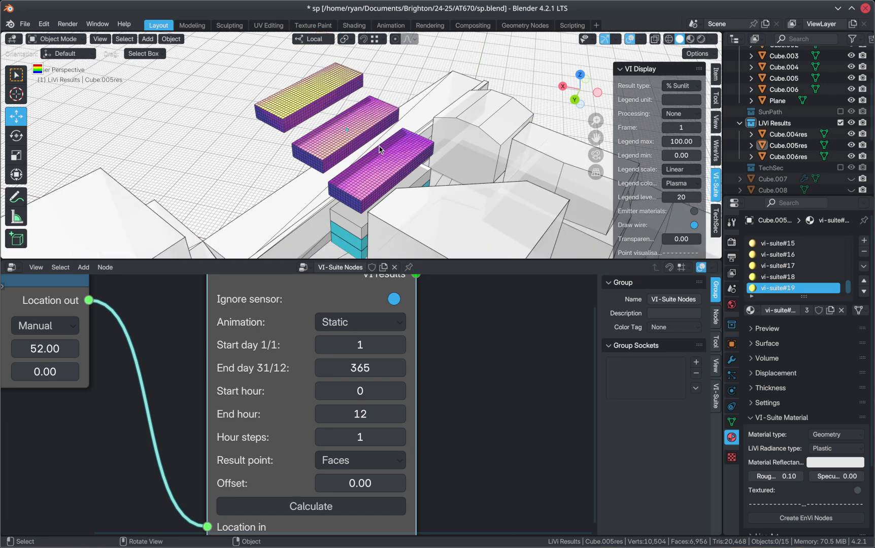
middle_click_drag(374, 159, 357, 163)
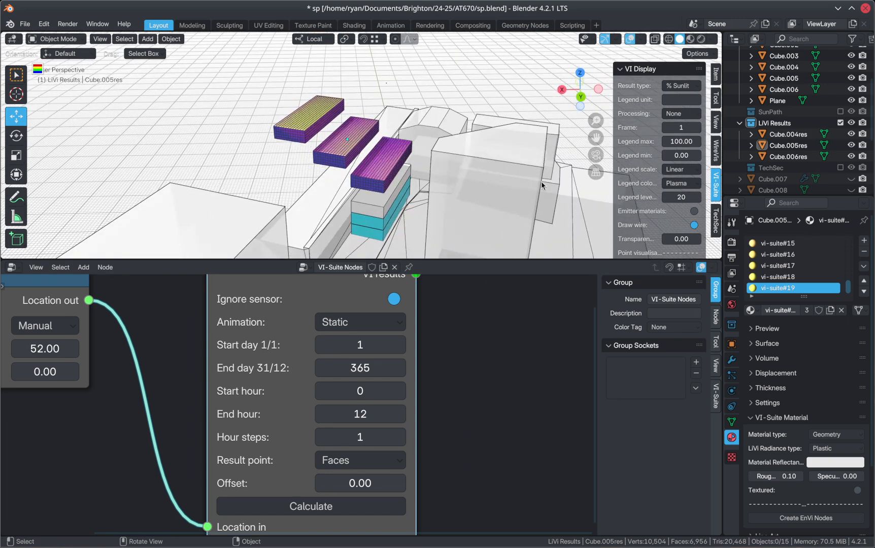
- Turn off the active results display and enlarge the 3D viewport to show the plain building model
scroll(630, 216, "down", 3)
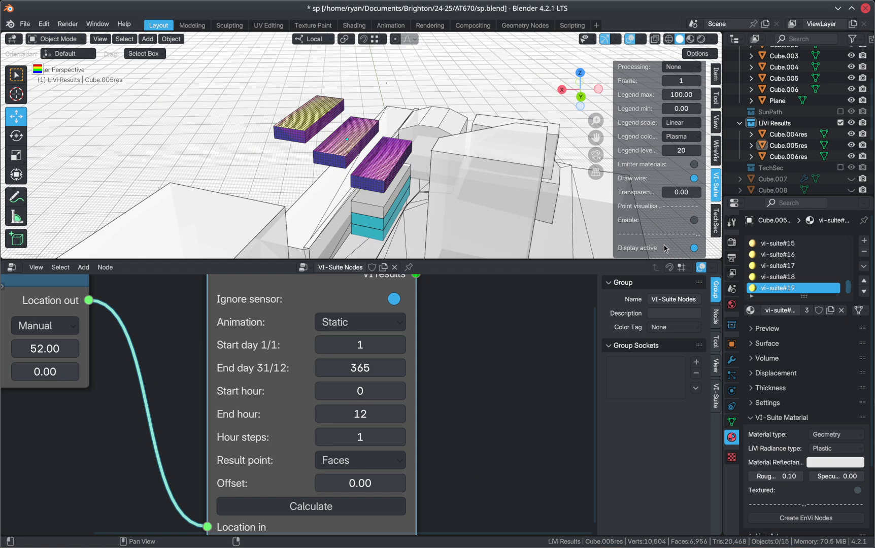
left_click_drag(639, 261, 638, 392)
left_click(694, 294)
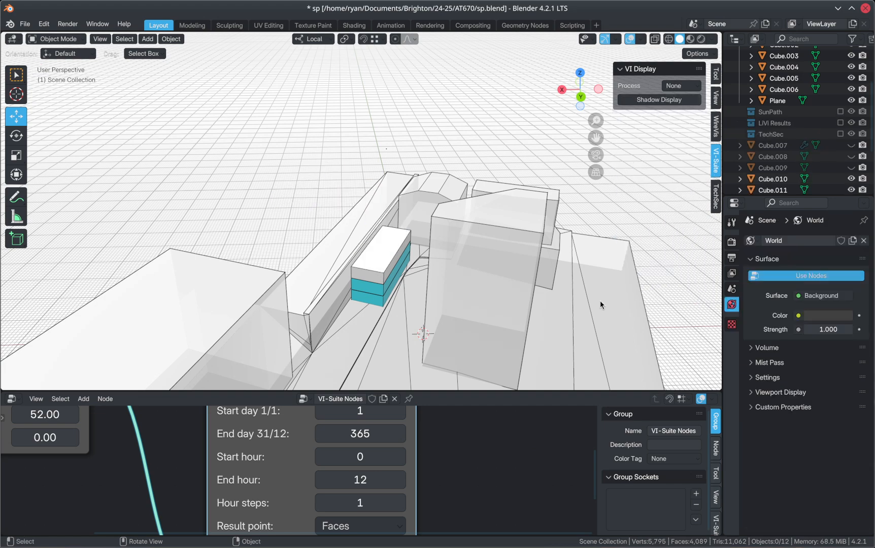
middle_click_drag(452, 282, 474, 161)
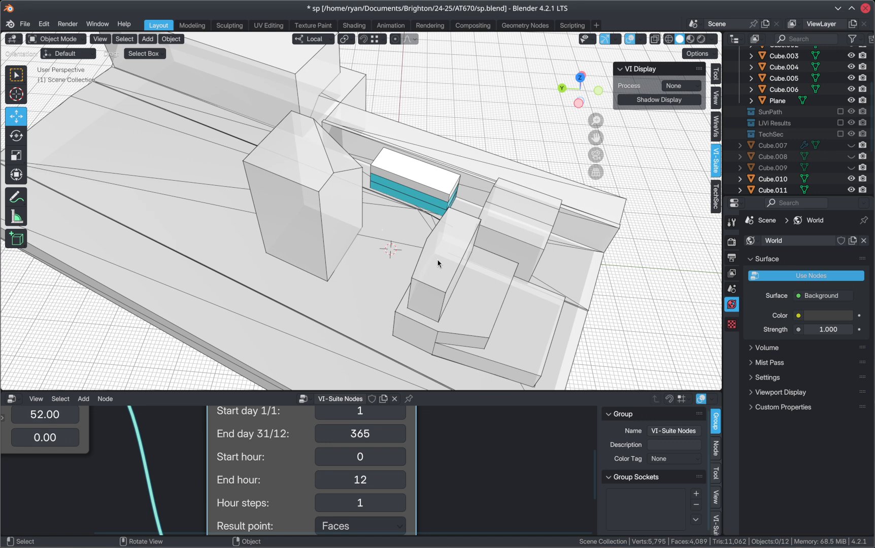
left_click(96, 26)
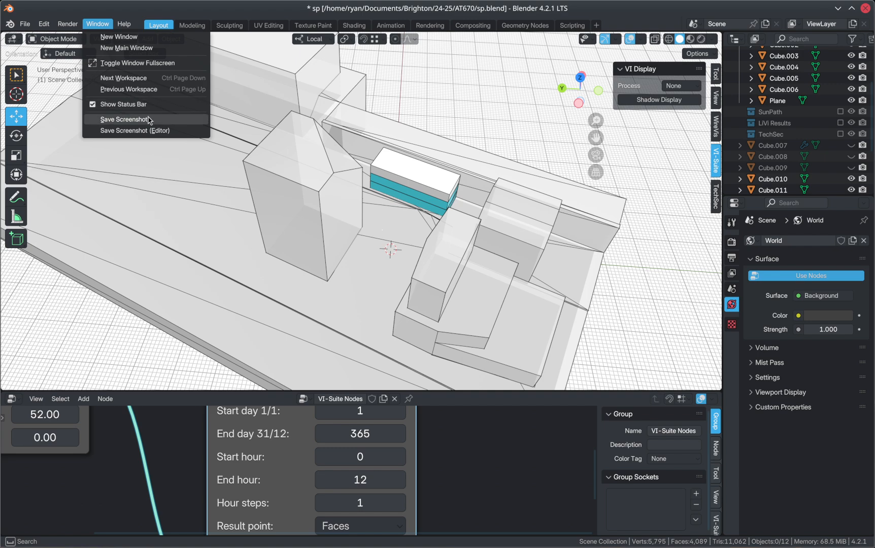
left_click(116, 119)
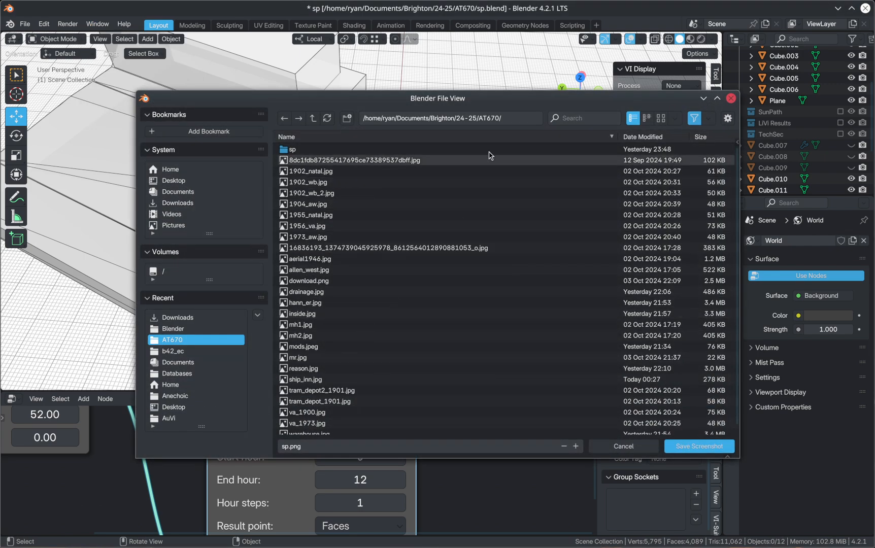
left_click_drag(514, 99, 387, 146)
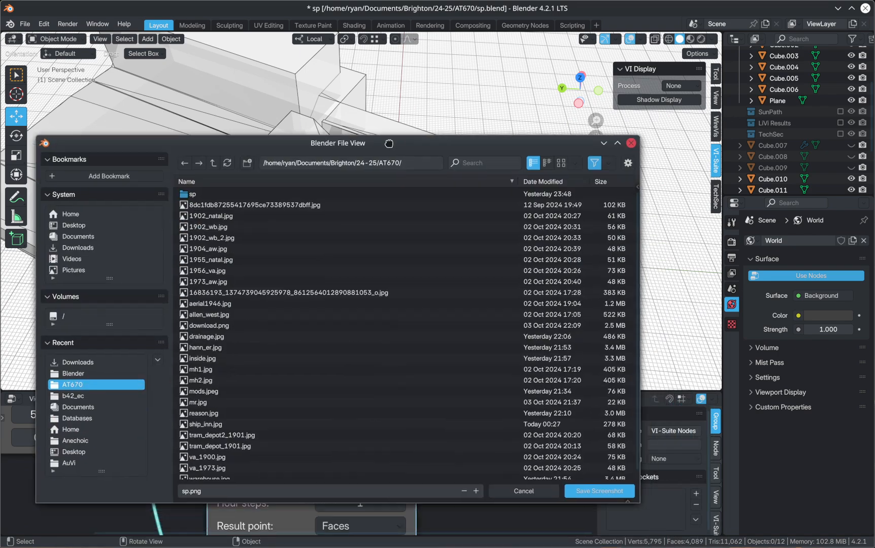
left_click(632, 144)
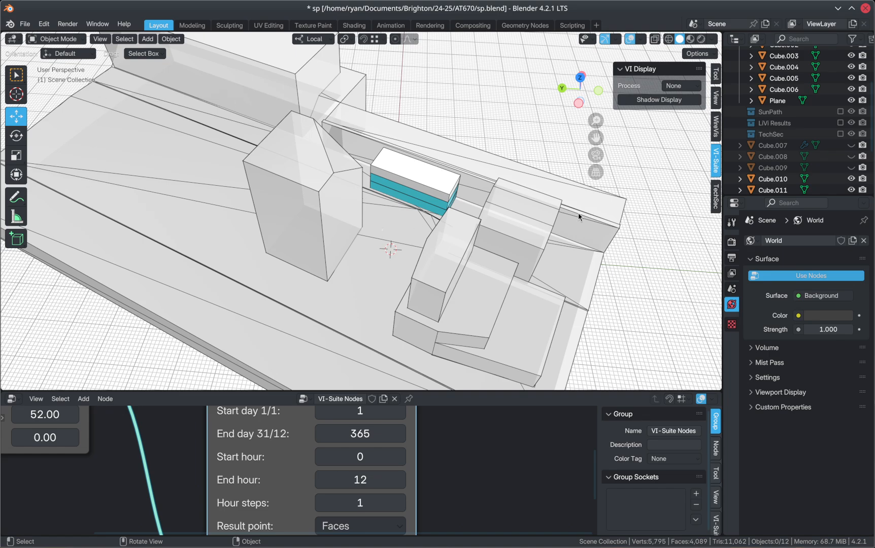
middle_click_drag(260, 220, 411, 233)
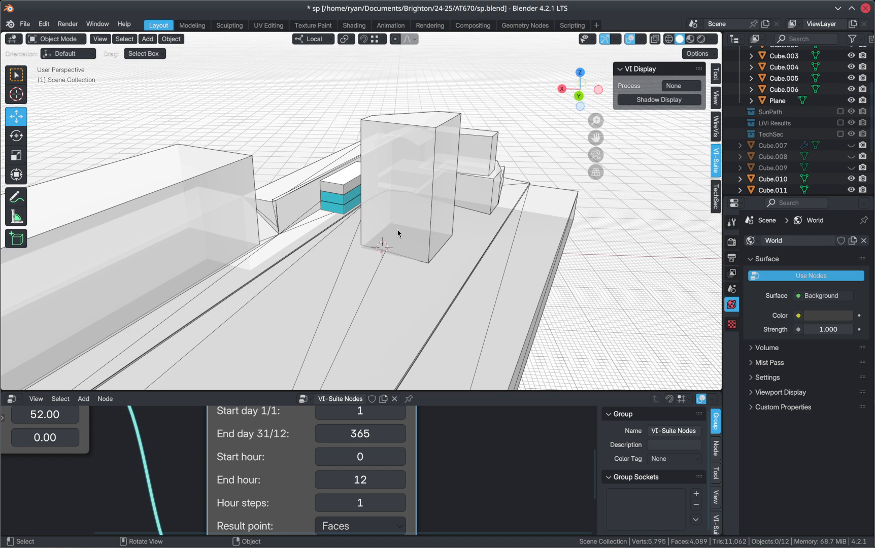
scroll(398, 233, "down", 1)
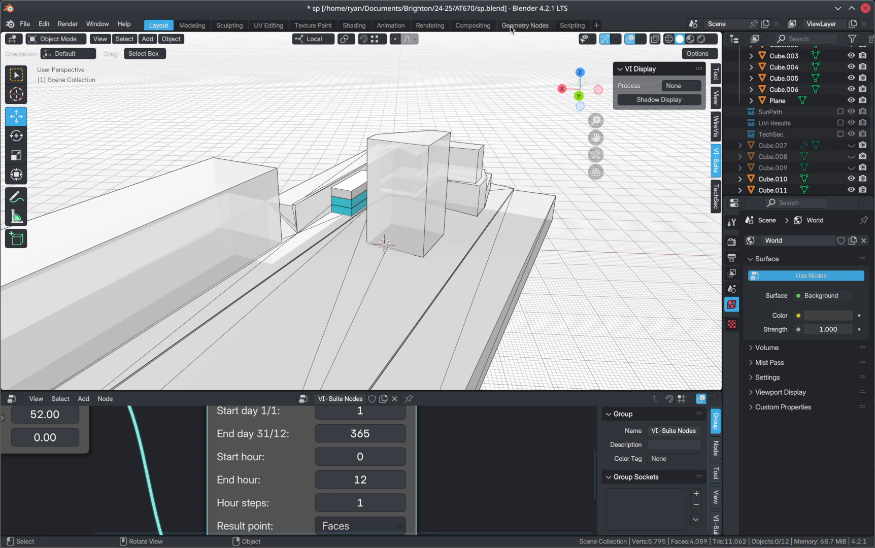
mouse_move(588, 8)
left_click(693, 18)
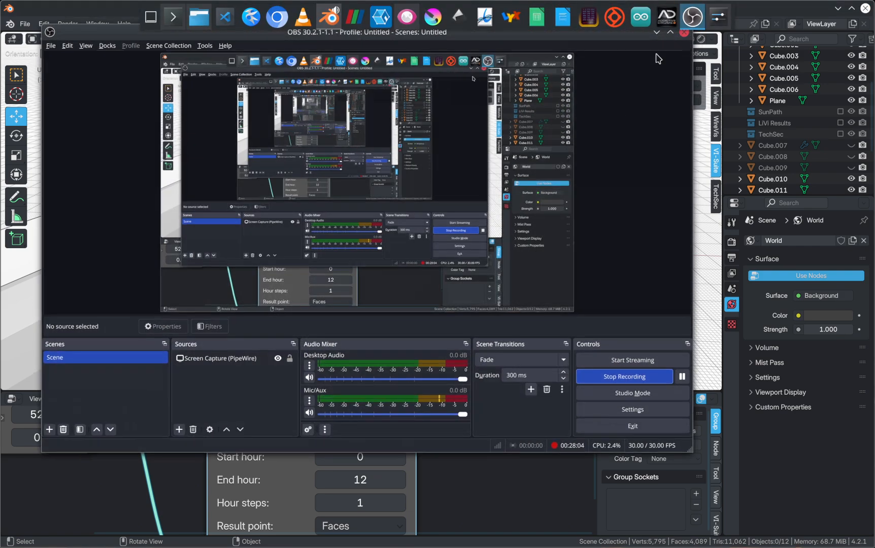